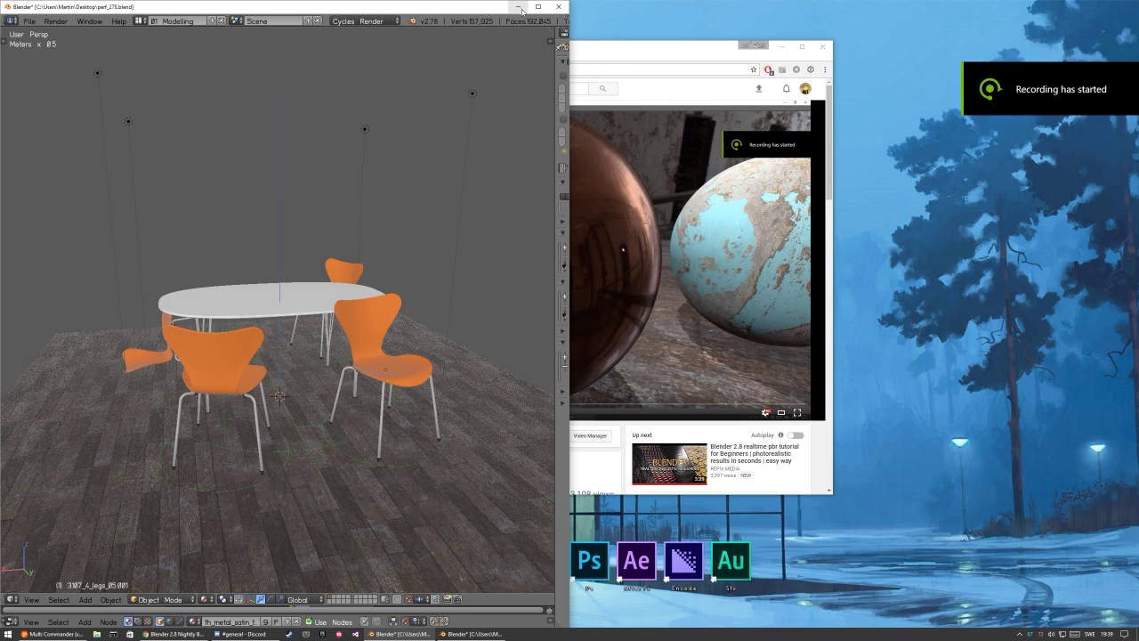
Step: Minimise the Blender window and play part of the "Blender 2.8 Nightly Build - Eevee PBR Viewport" video in the browser
click(518, 6)
drag(573, 59, 578, 57)
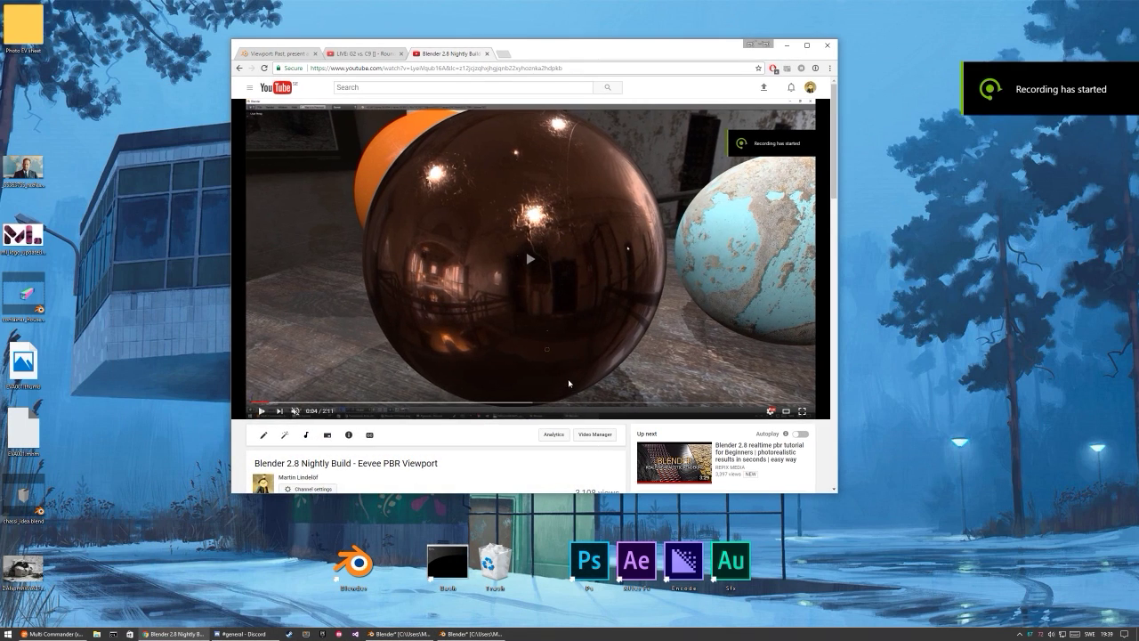
click(531, 370)
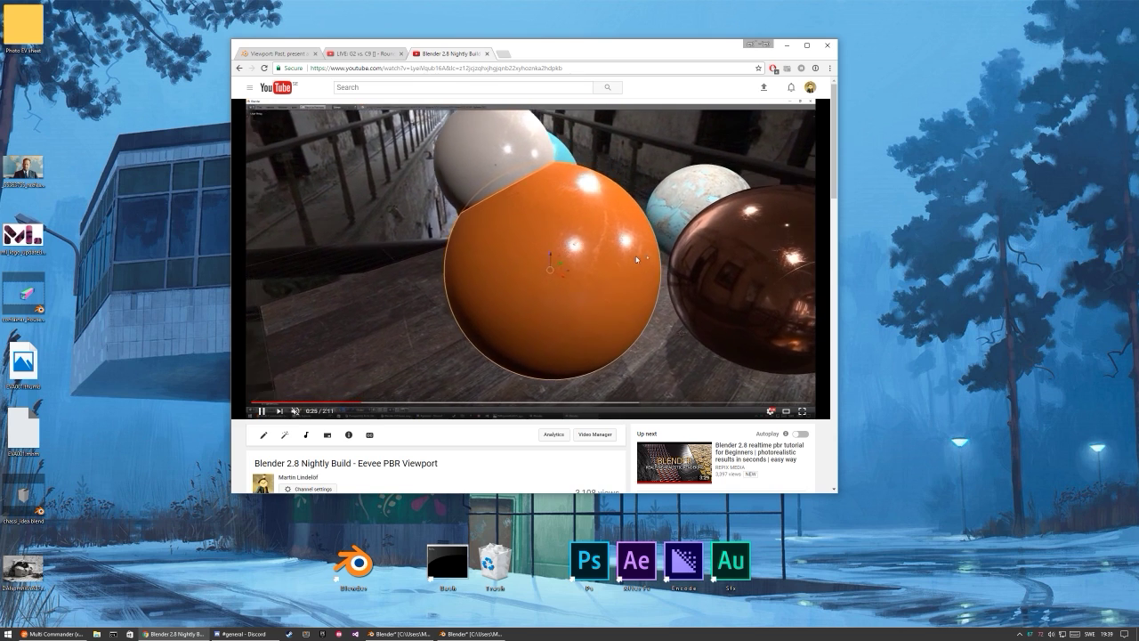
click(423, 265)
Step: Switch to the Blender blog article "Viewport: Past, present and future" and go to its beginning
click(276, 54)
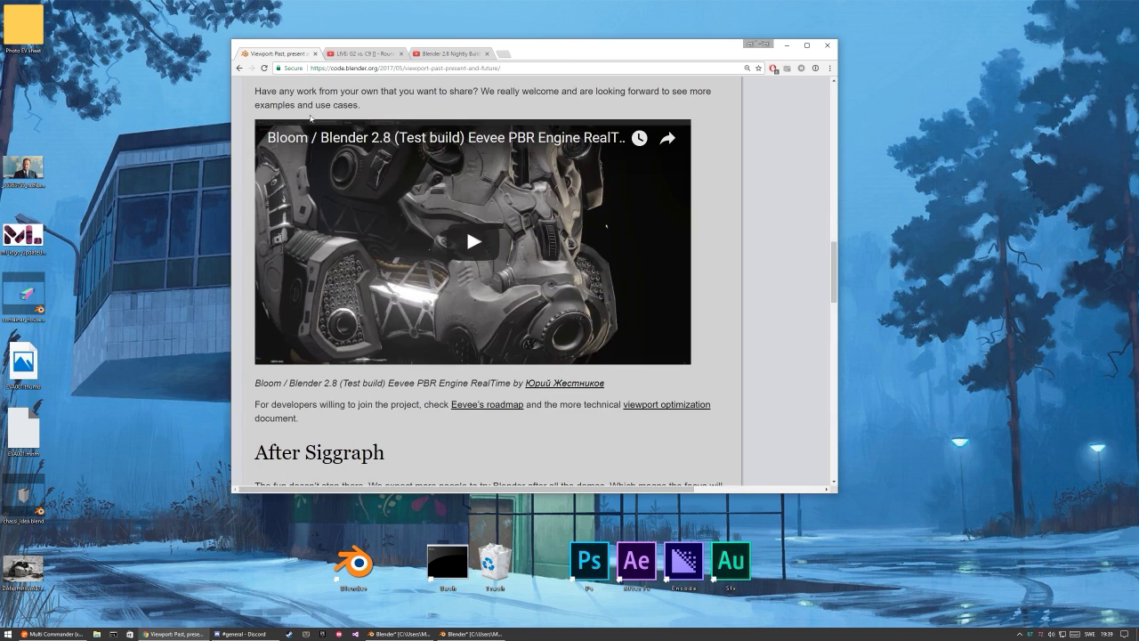
ctrl+scroll(713, 375, up, 2)
ctrl+scroll(713, 375, down, 2)
scroll(623, 370, up, 5)
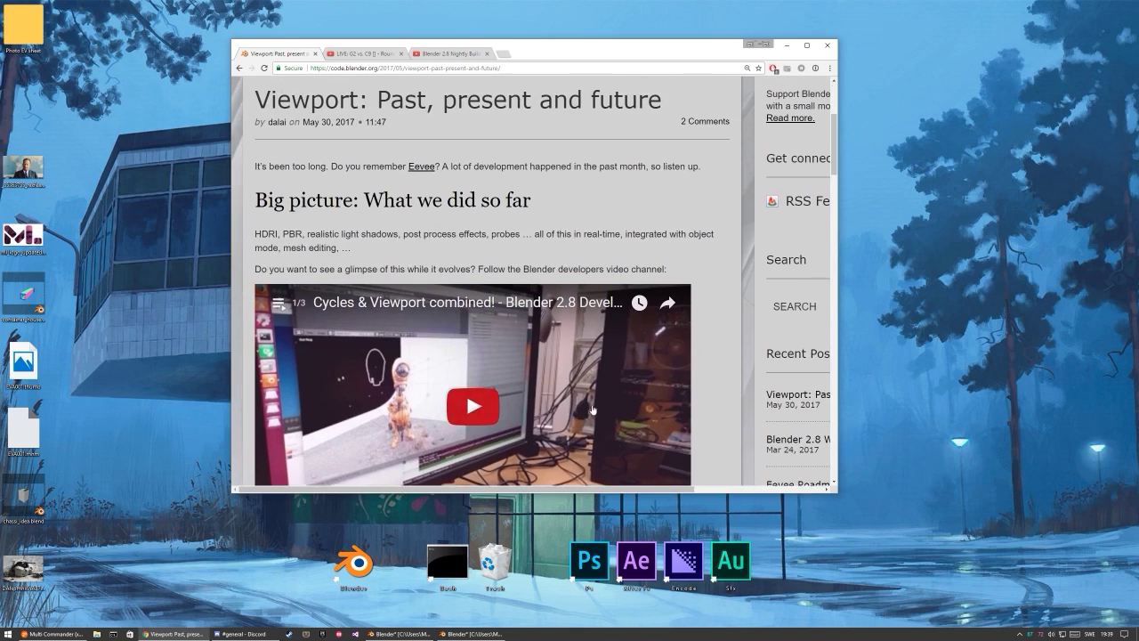
ctrl+scroll(576, 385, up, 2)
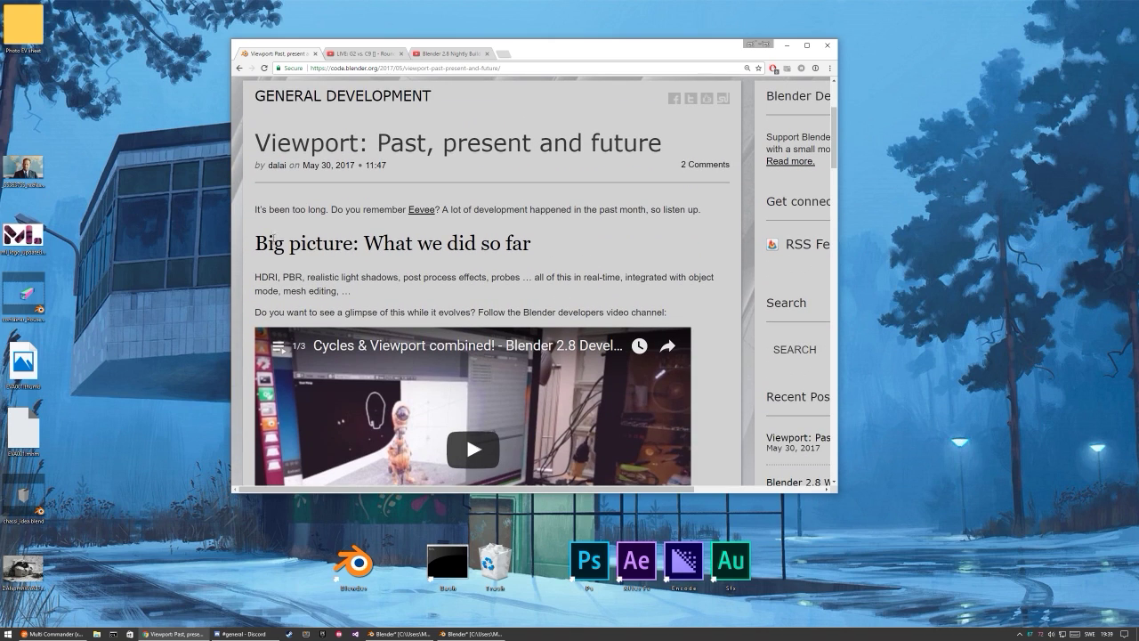
Step: Read the "Big picture: What we did so far" section, highlighting its heading and the features listed below it
drag(255, 243, 532, 244)
click(520, 271)
drag(262, 277, 523, 278)
click(333, 299)
click(418, 295)
click(491, 295)
click(514, 298)
drag(498, 276, 532, 278)
click(524, 293)
double_click(494, 277)
click(527, 295)
Step: Read the "Plans for Siggraph" section, highlighting its heading and the sentences about the Blender 2.8 demo
scroll(512, 298, down, 3)
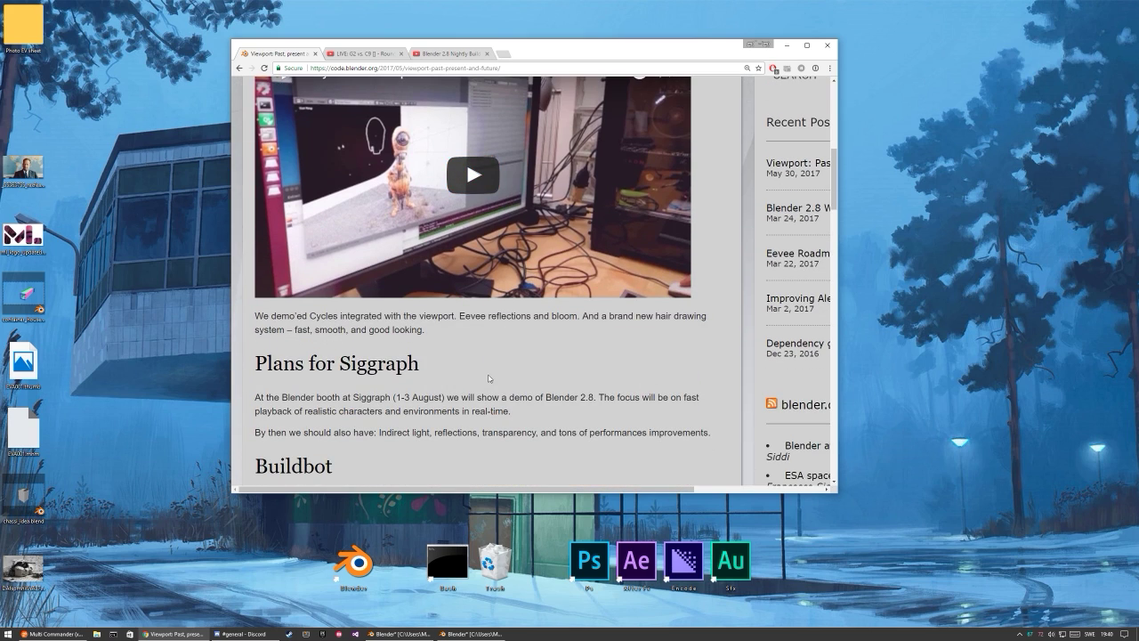
scroll(501, 214, down, 2)
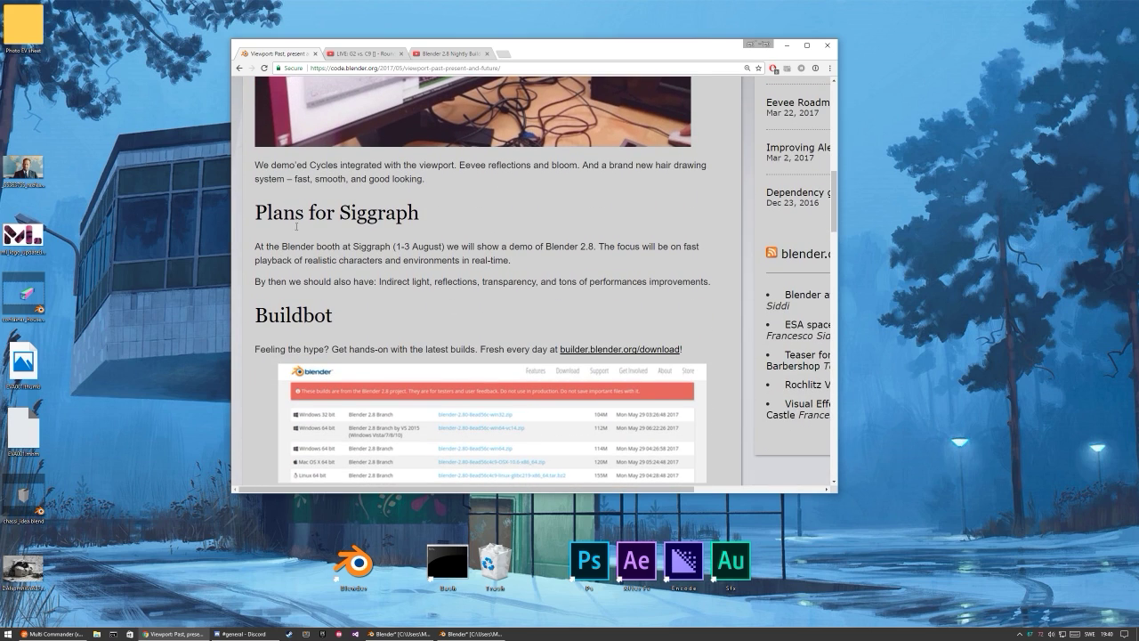
drag(255, 211, 435, 222)
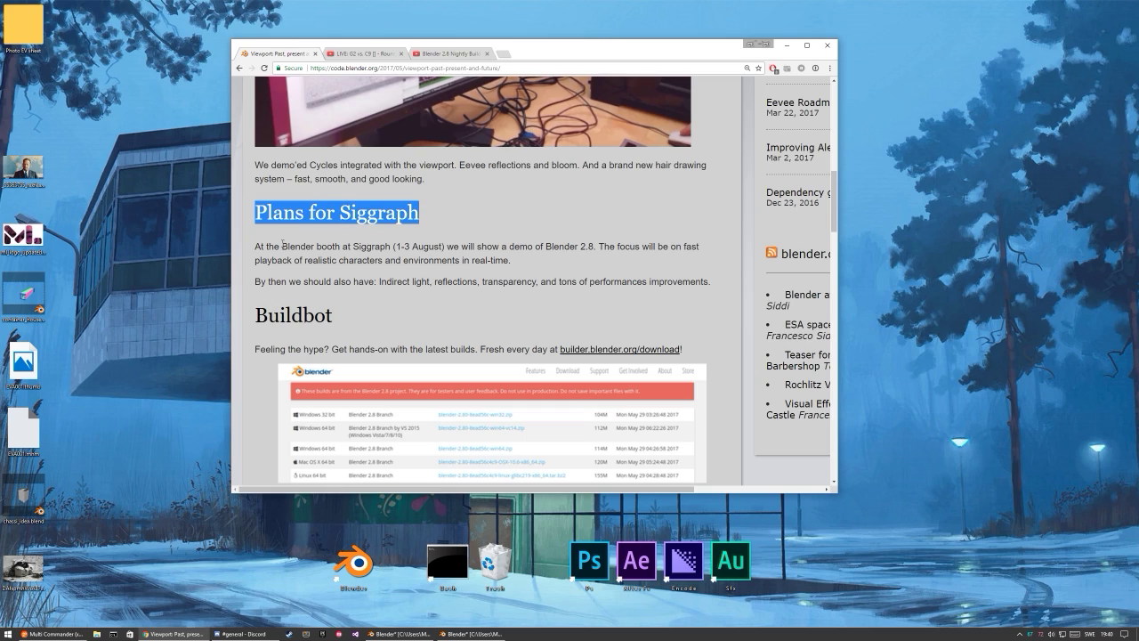
drag(255, 246, 445, 237)
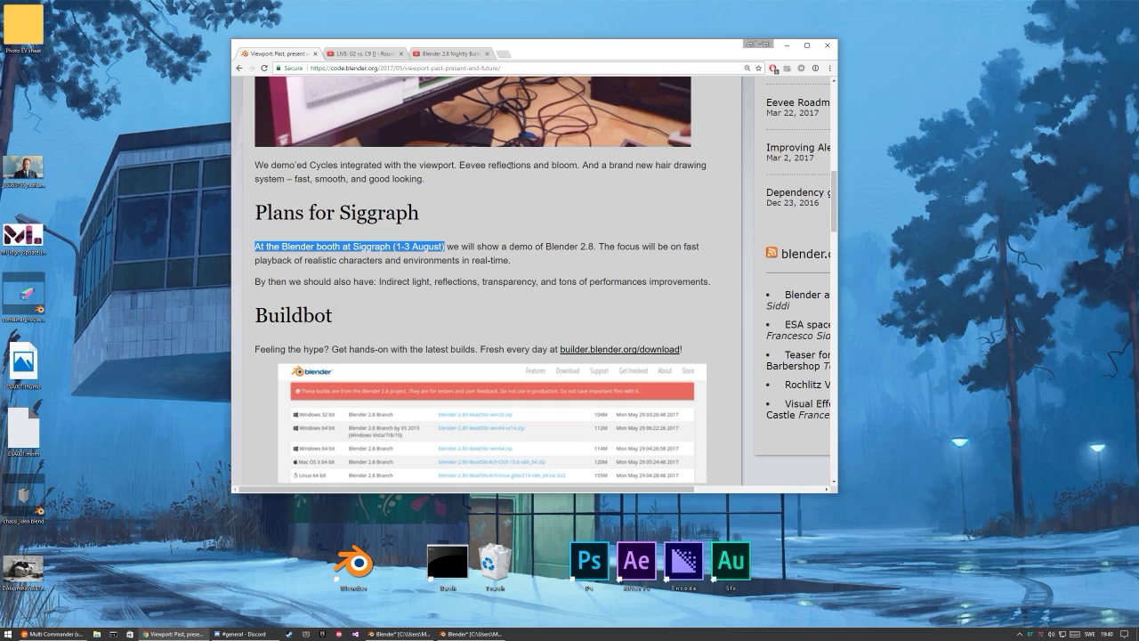
click(592, 257)
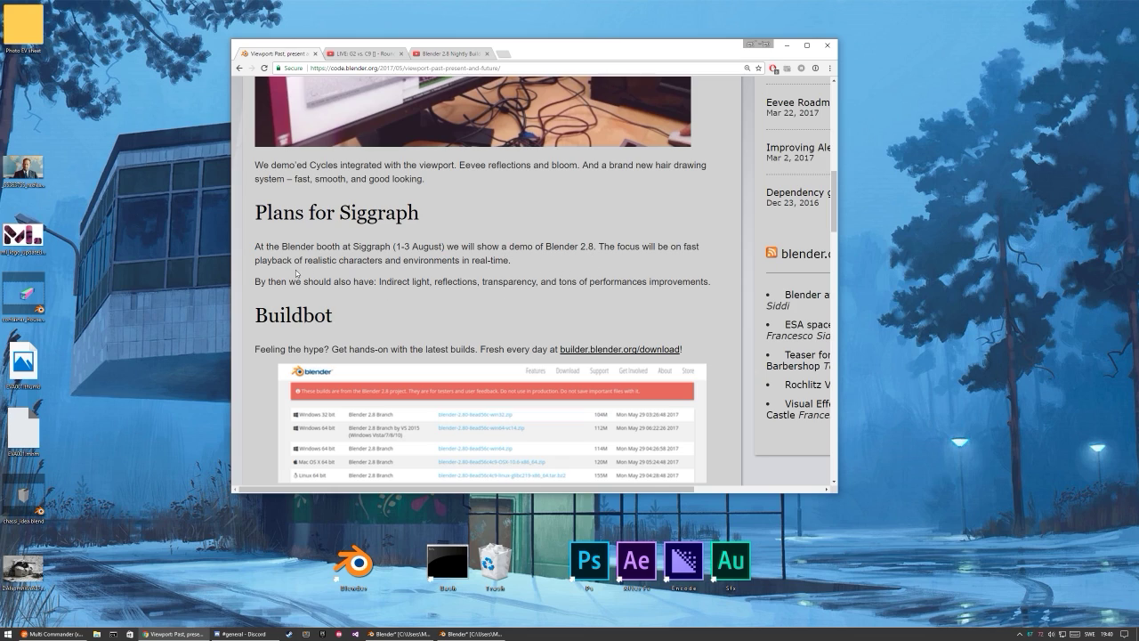
drag(307, 258, 548, 242)
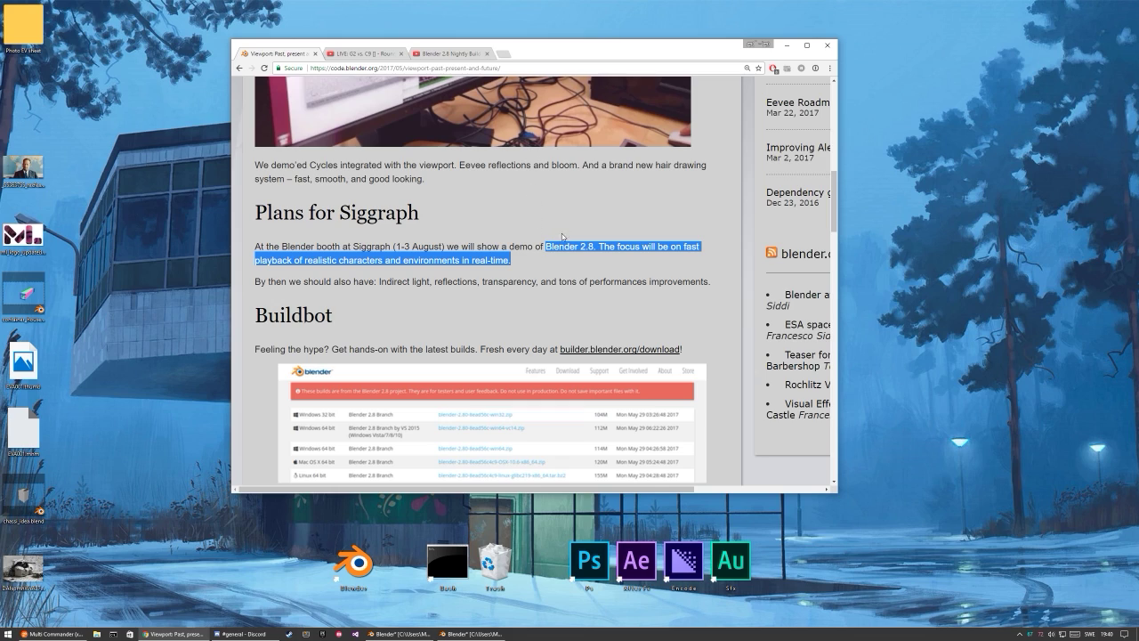
click(496, 206)
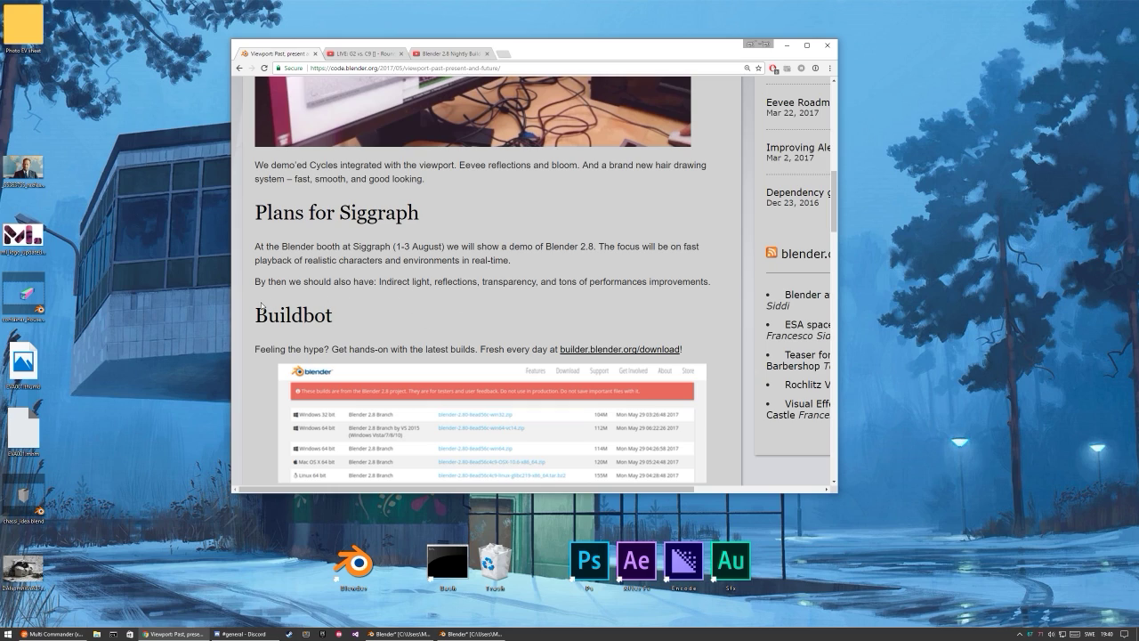
Step: Highlight the features planned by Siggraph one after another, from indirect light and reflections to transparency and performance improvements
drag(257, 282, 394, 281)
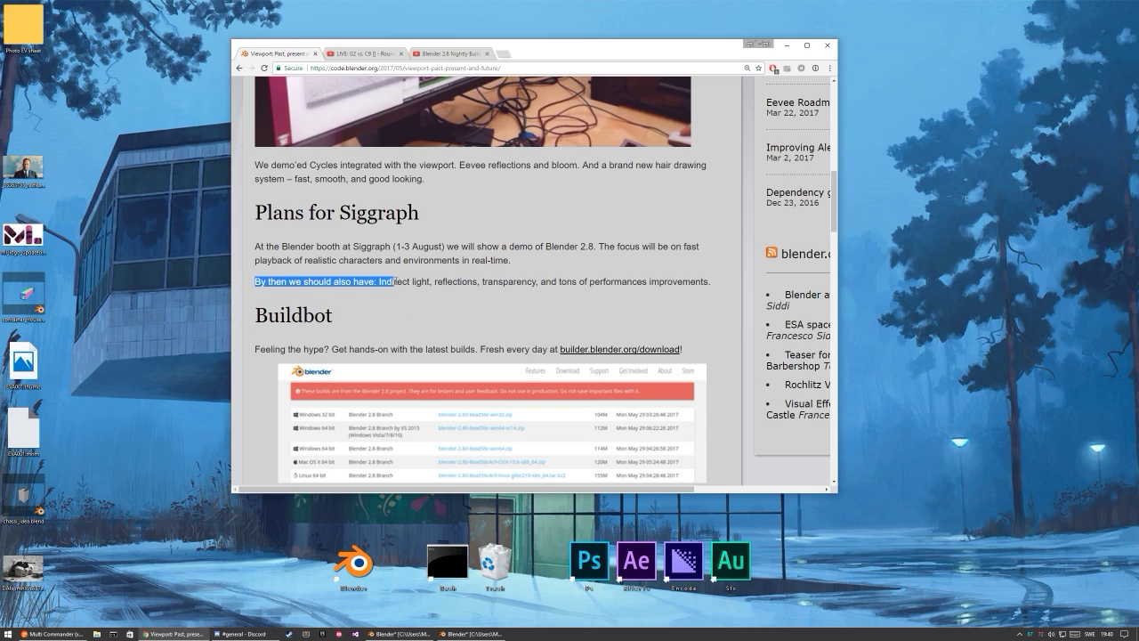
click(402, 292)
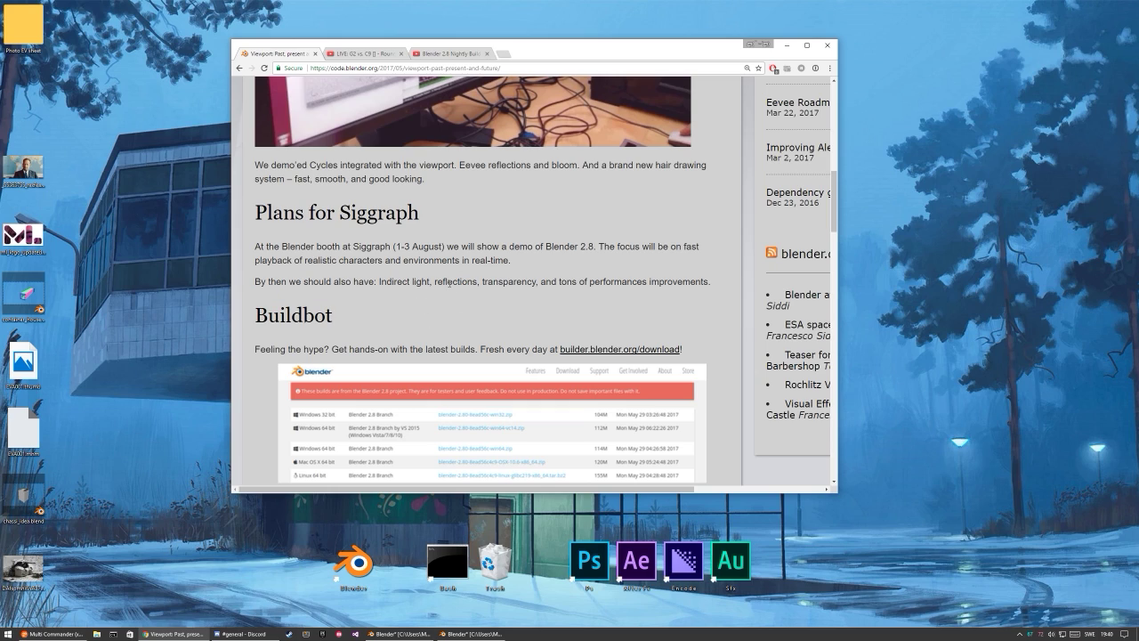
double_click(437, 281)
drag(435, 282, 478, 281)
click(486, 311)
double_click(486, 281)
click(538, 300)
drag(560, 281, 719, 282)
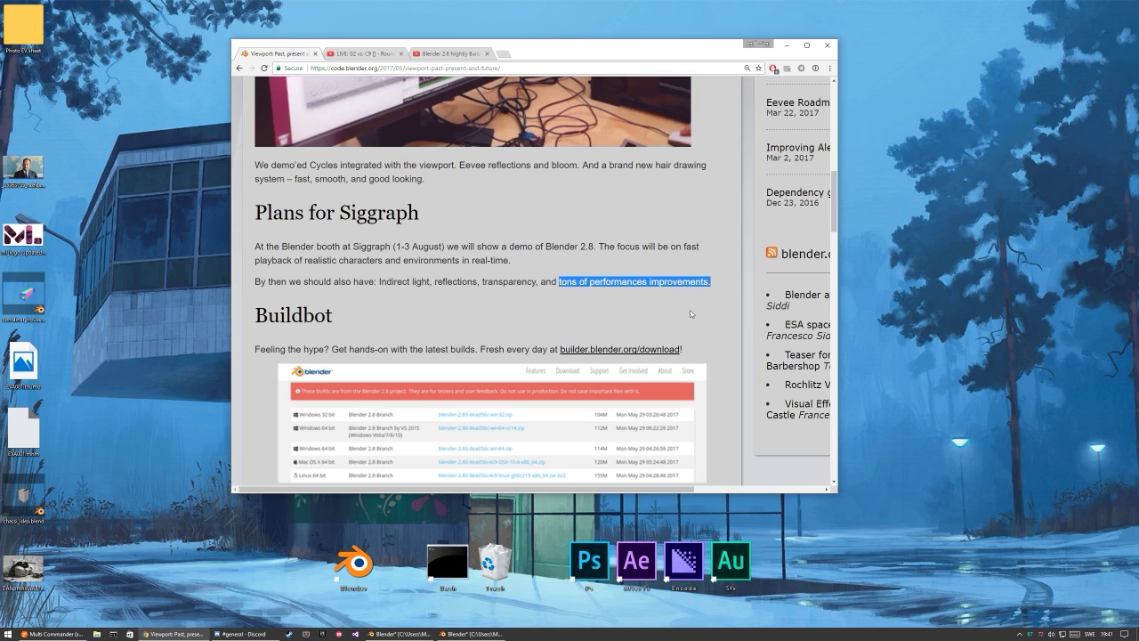
click(686, 306)
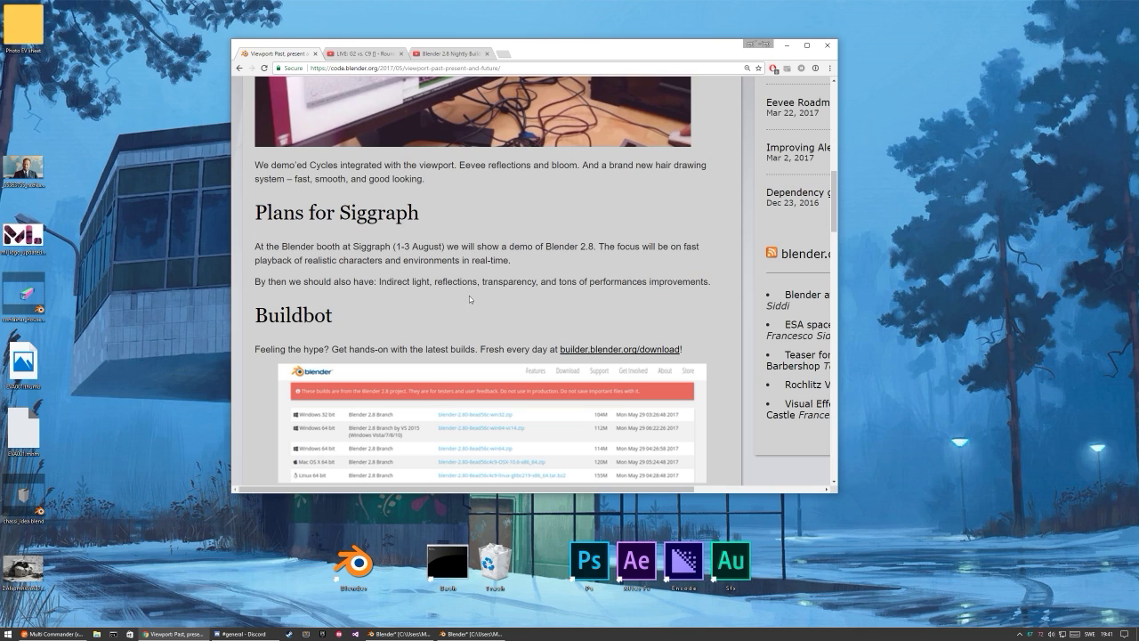
Step: Look through the rest of the article, covering the community tests, the After Siggraph plans and the Shiny creatures test
scroll(425, 345, down, 5)
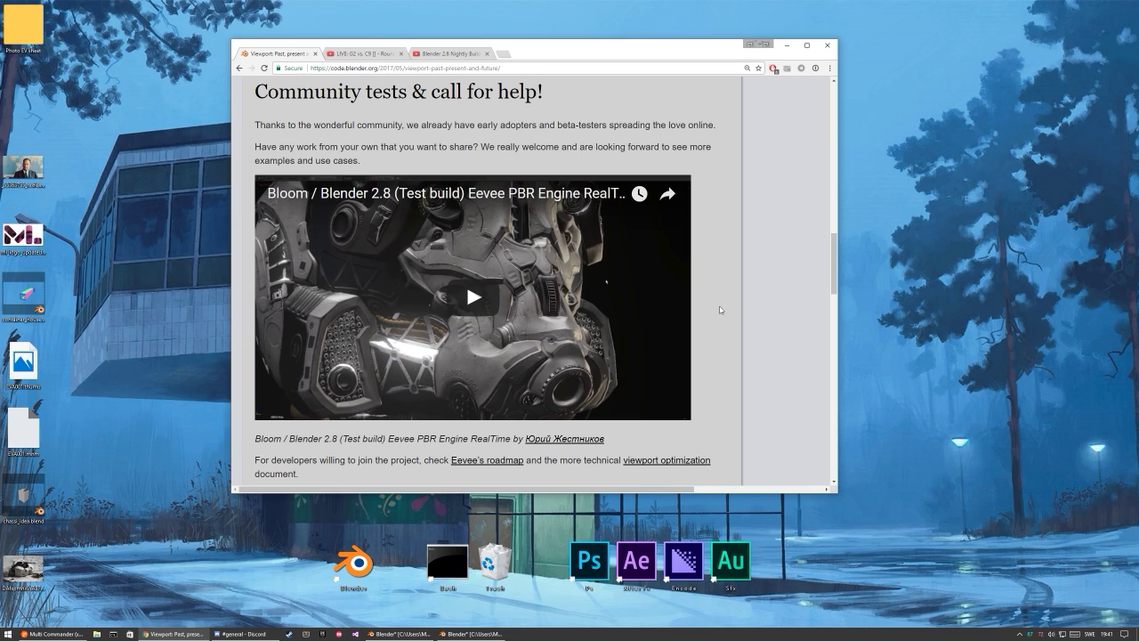
scroll(741, 340, down, 1)
scroll(736, 313, up, 2)
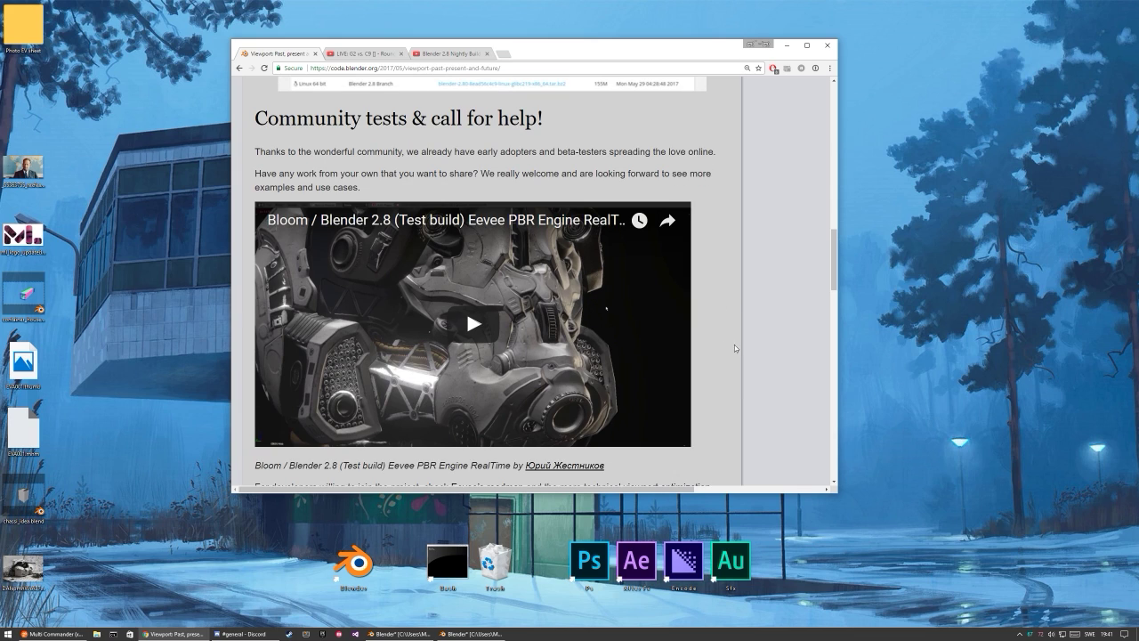
scroll(738, 282, down, 3)
scroll(757, 303, up, 4)
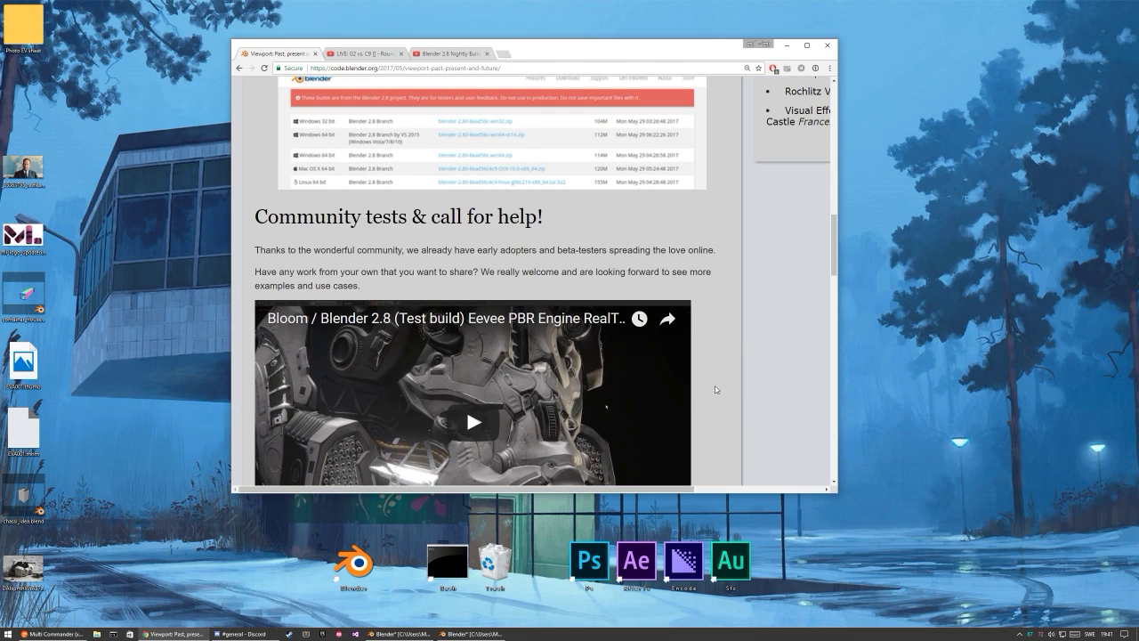
scroll(725, 356, down, 3)
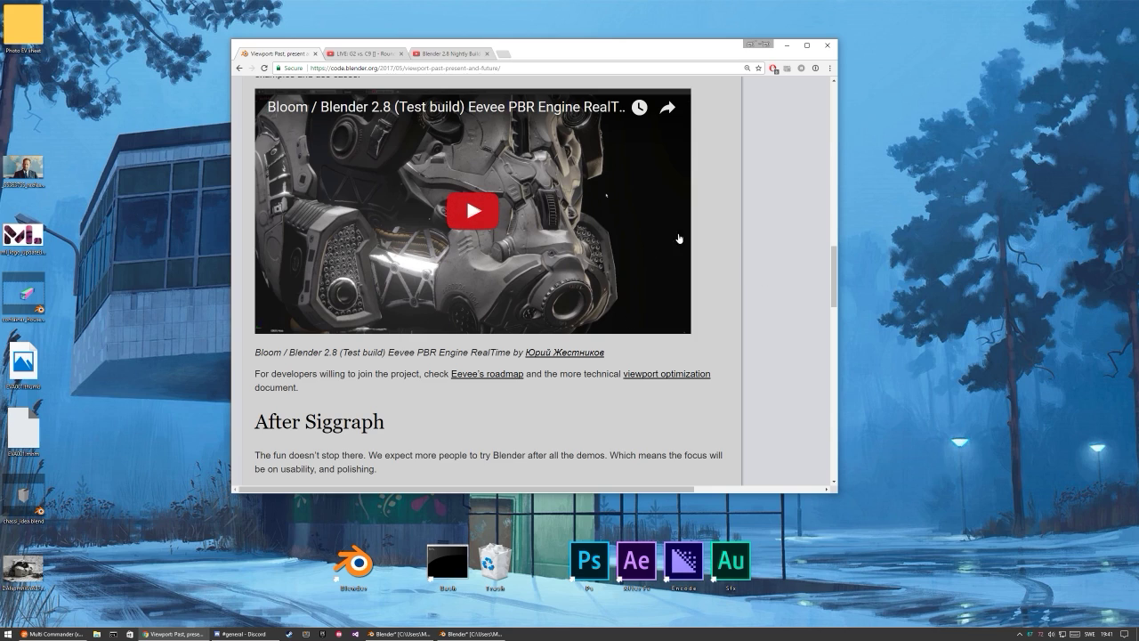
scroll(727, 250, up, 1)
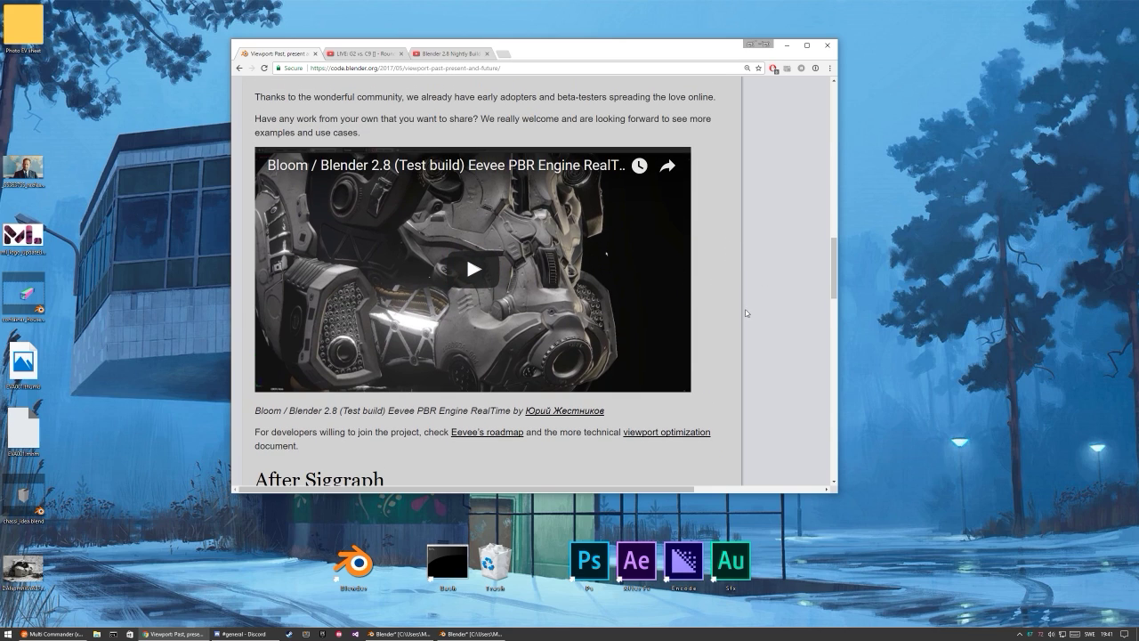
scroll(721, 323, down, 5)
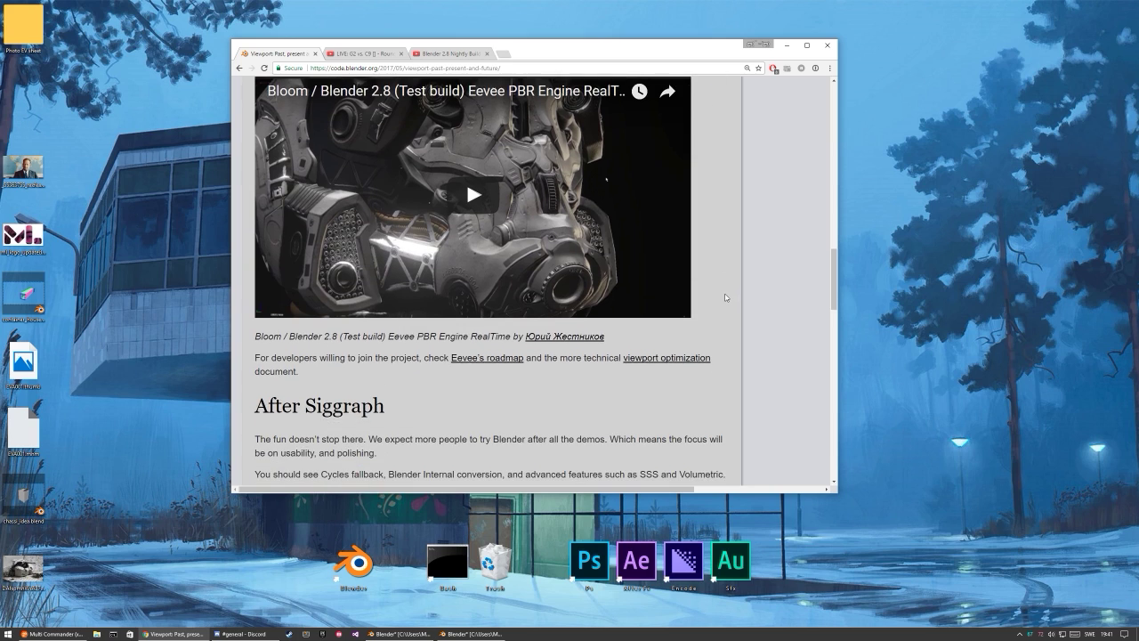
scroll(746, 278, down, 4)
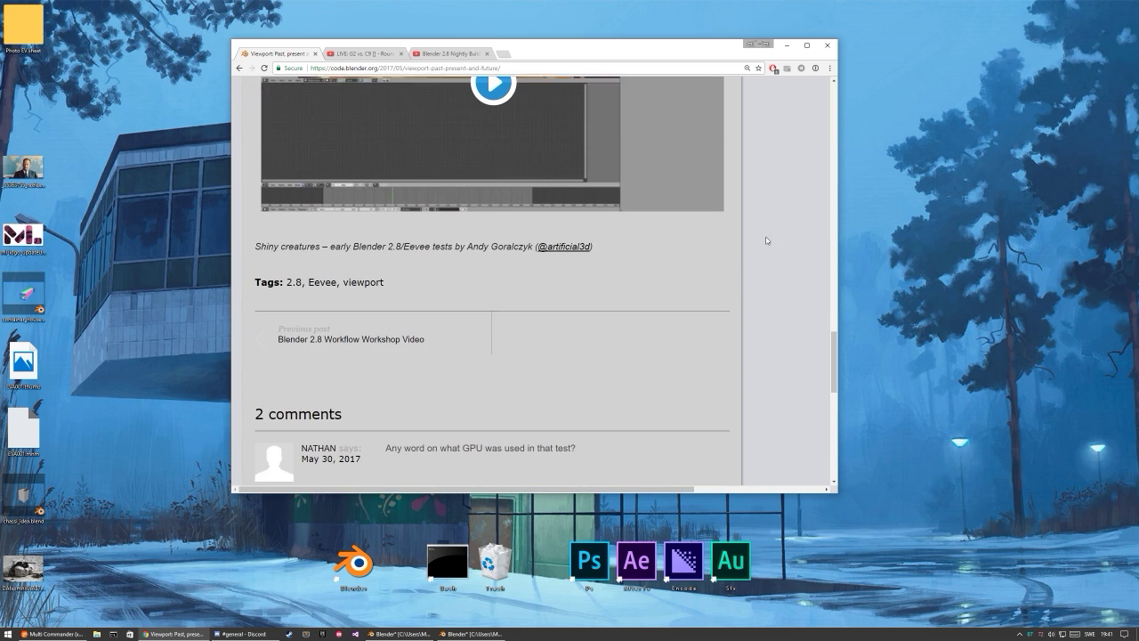
scroll(739, 271, up, 4)
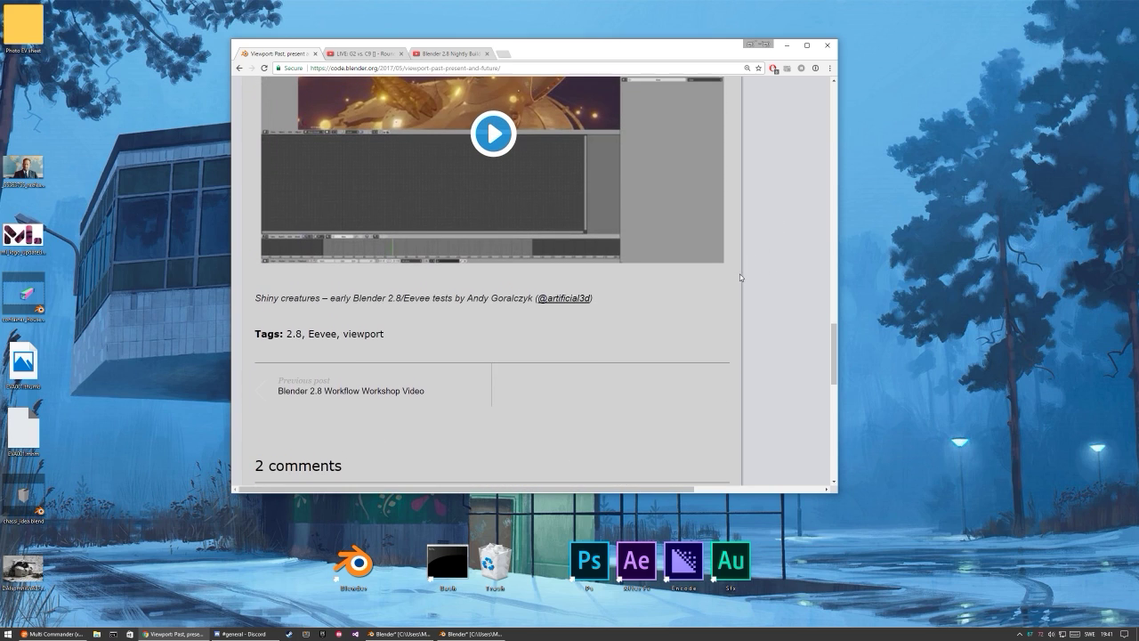
Step: Minimise the browser and point out the perf_278.blend and perf_280.blend files on the desktop
click(785, 46)
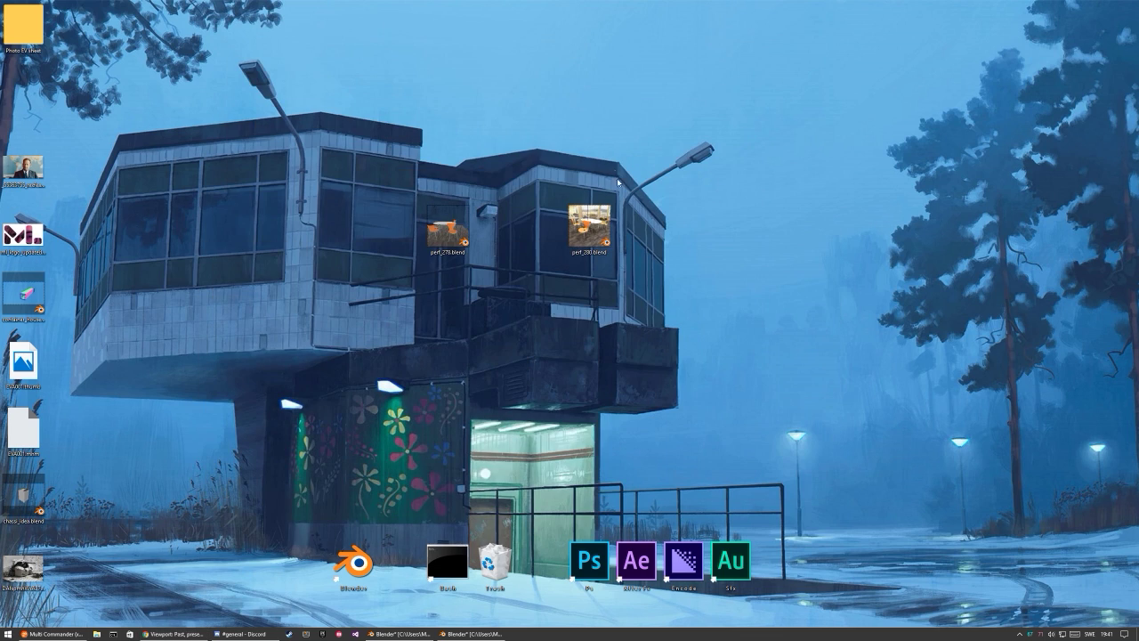
drag(407, 115, 683, 331)
click(683, 331)
drag(682, 347, 381, 158)
click(631, 149)
drag(416, 159, 521, 303)
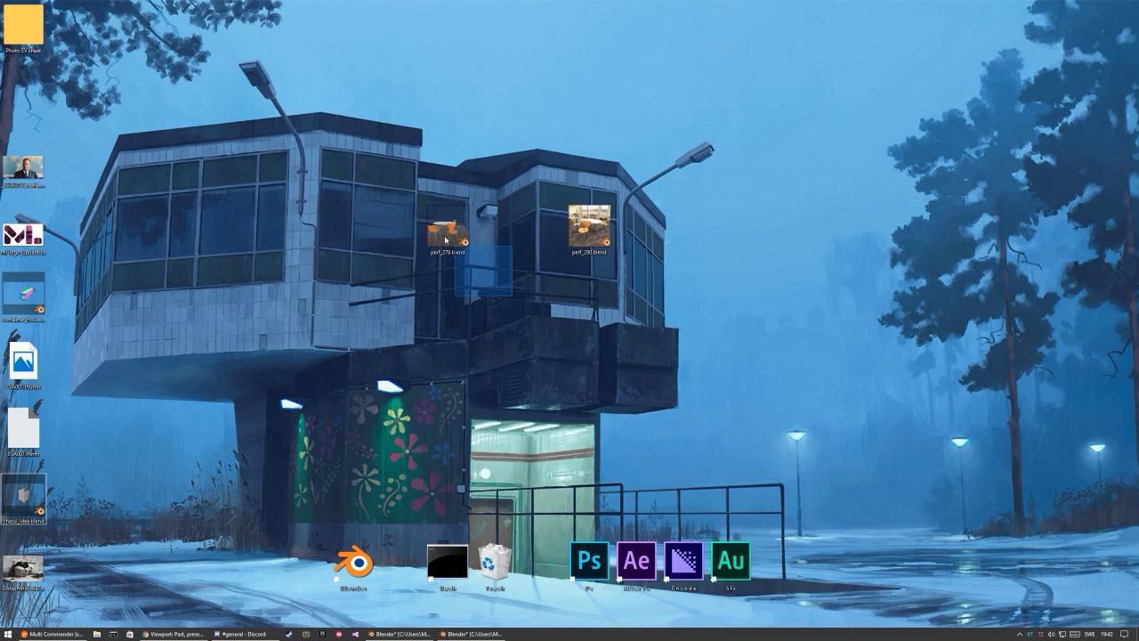
click(498, 276)
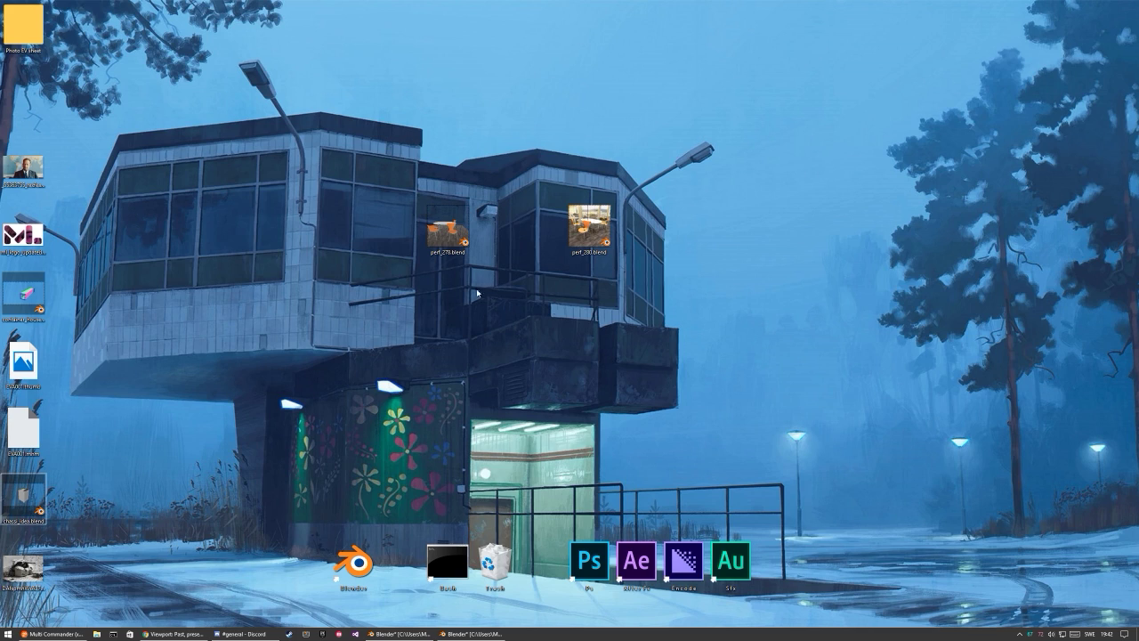
mouse_move(448, 233)
mouse_down()
mouse_move(452, 307)
mouse_move(452, 239)
mouse_up()
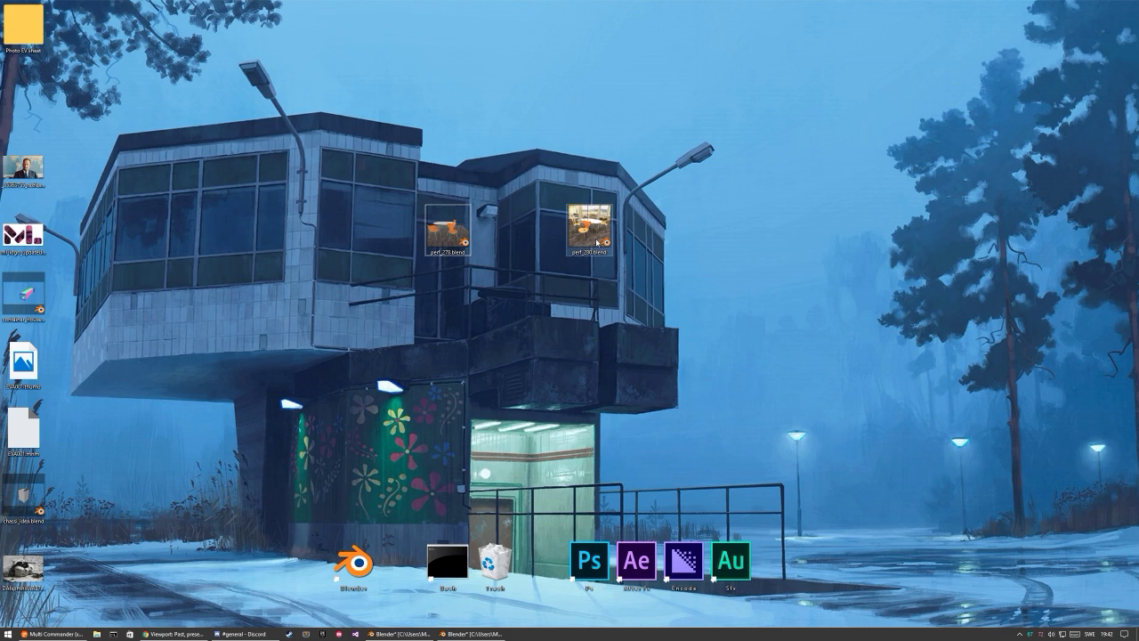
drag(539, 157, 630, 283)
right_click(495, 271)
key(Escape)
Step: Bring up both Blender windows and compare the table-and-chairs scene from other angles in perf_278 and perf_280
click(399, 634)
click(470, 634)
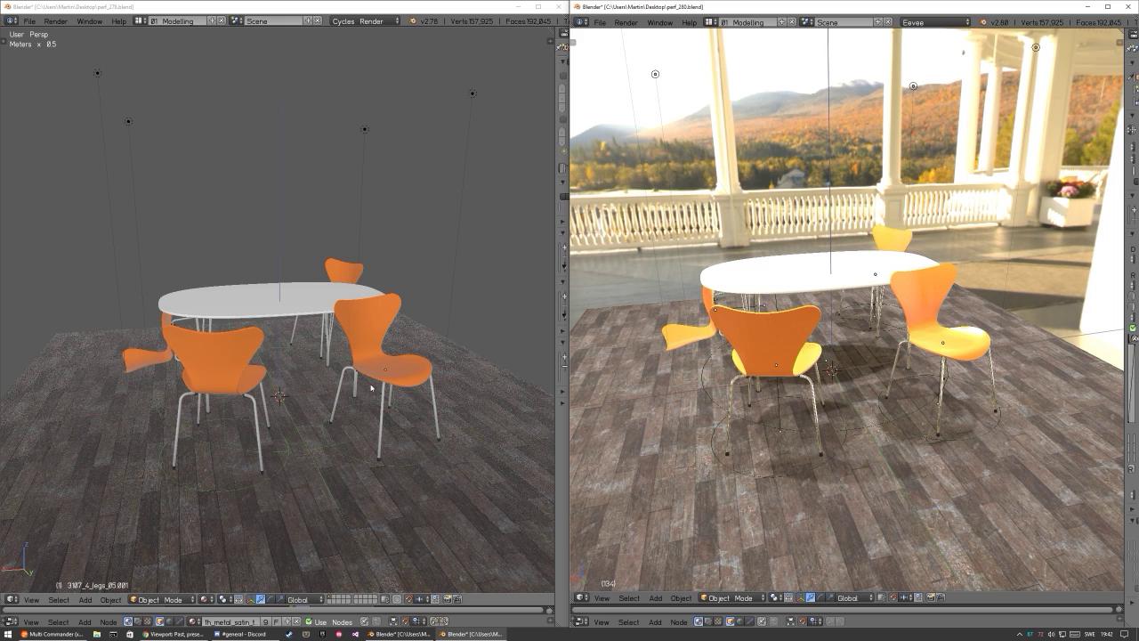
click(390, 378)
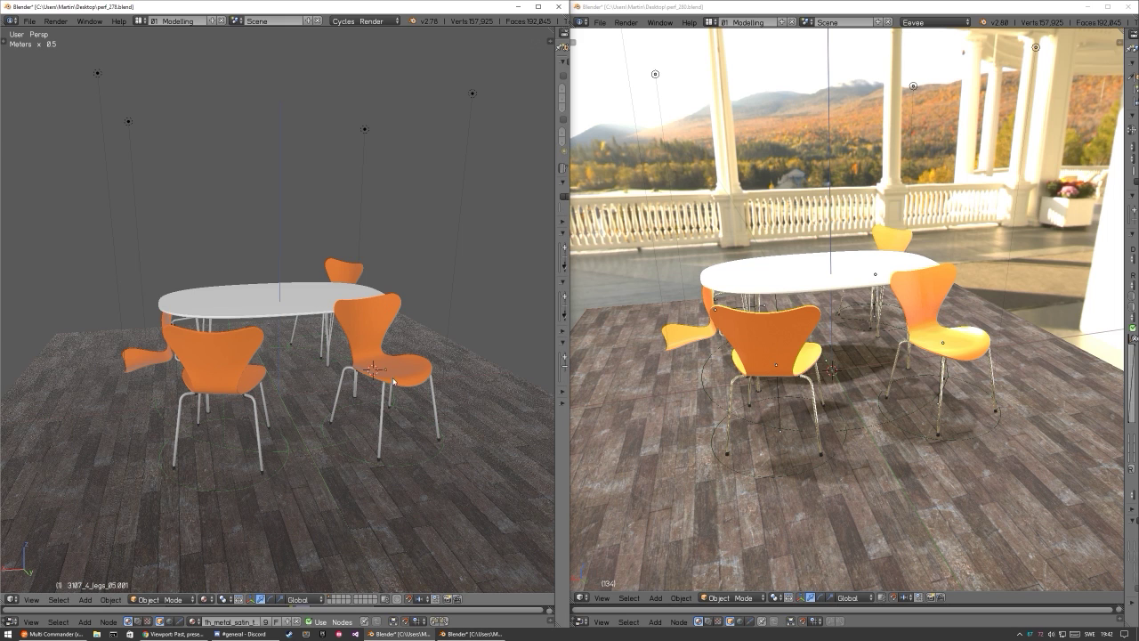
mouse_move(390, 378)
middle_down()
mouse_move(379, 388)
mouse_move(397, 383)
middle_up()
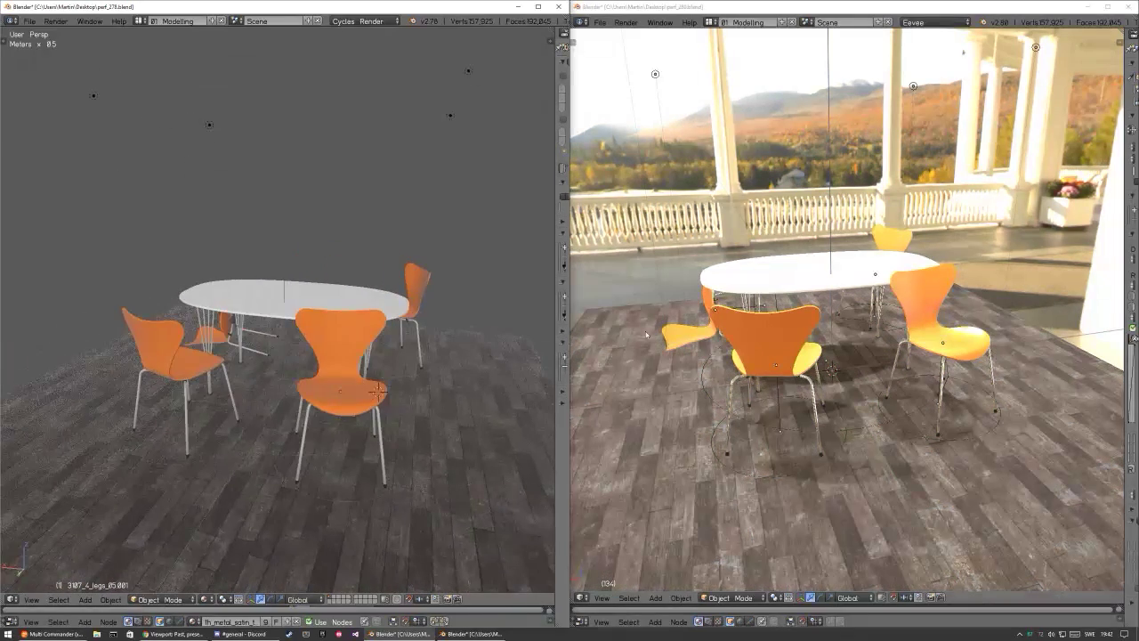
middle_drag(871, 362, 748, 365)
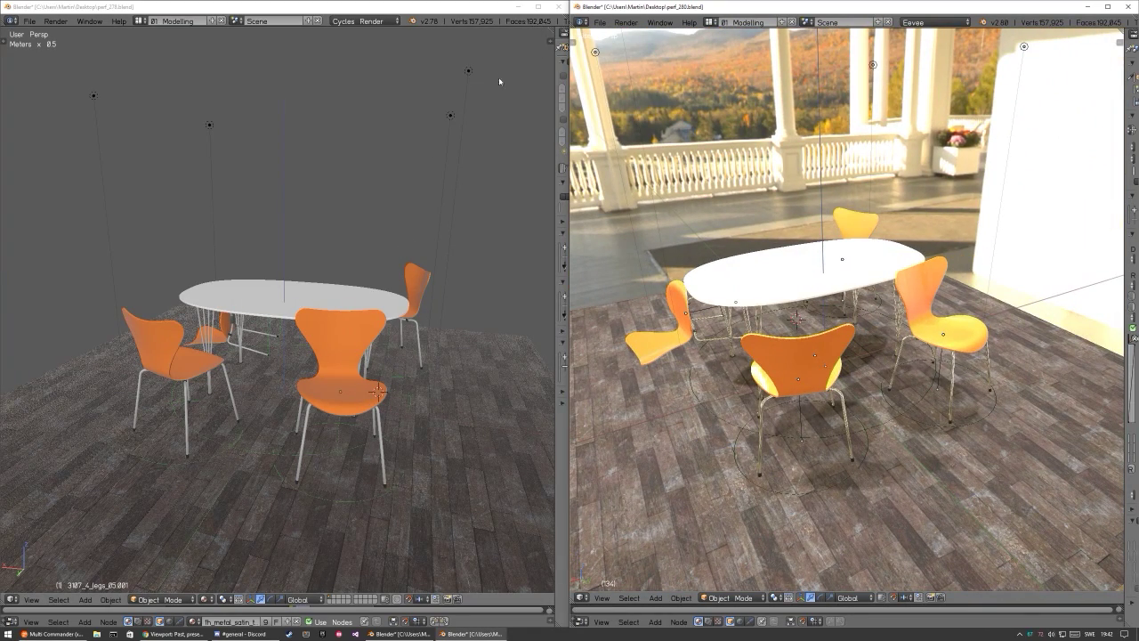
Step: Select the front orange chair's seat in the perf_278 scene, inspect the set from higher up, and clear the selection
right_click(361, 406)
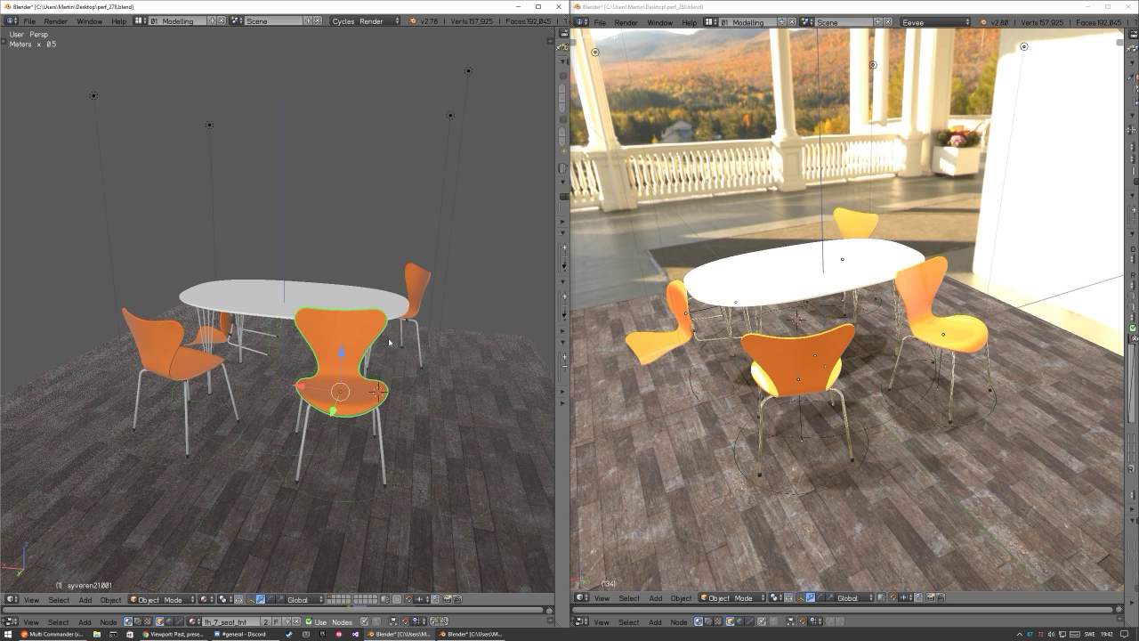
key(a)
middle_drag(353, 410, 394, 356)
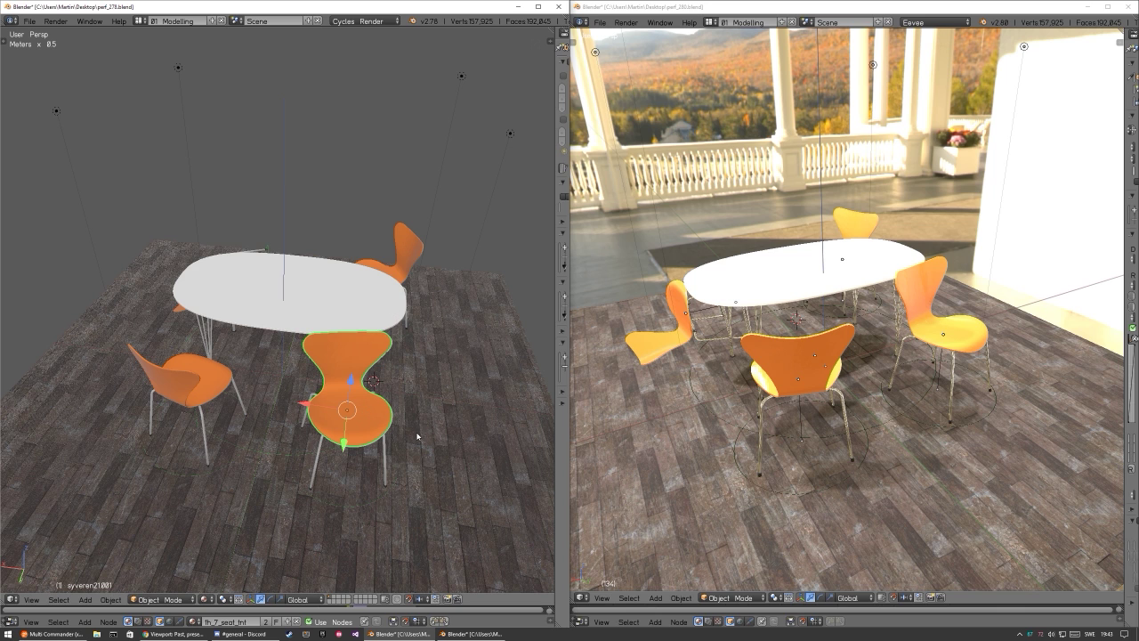
key(a)
middle_drag(412, 451, 425, 410)
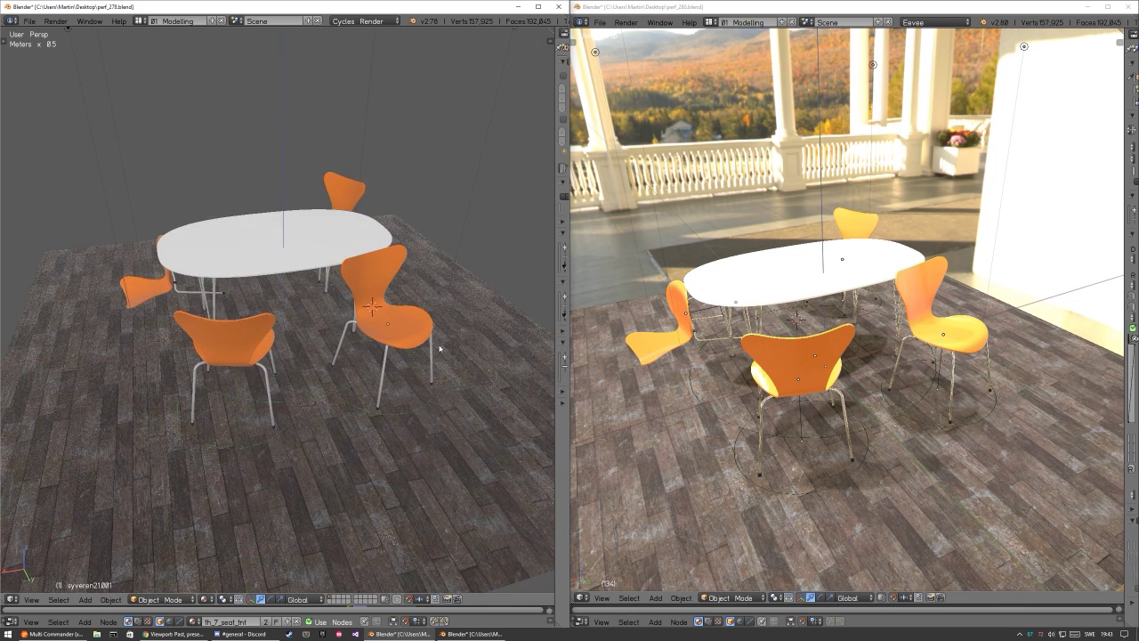
Step: Compare the table-and-chairs scene in perf_278 and perf_280 from other orbit angles
middle_drag(440, 349, 401, 387)
middle_drag(910, 371, 853, 412)
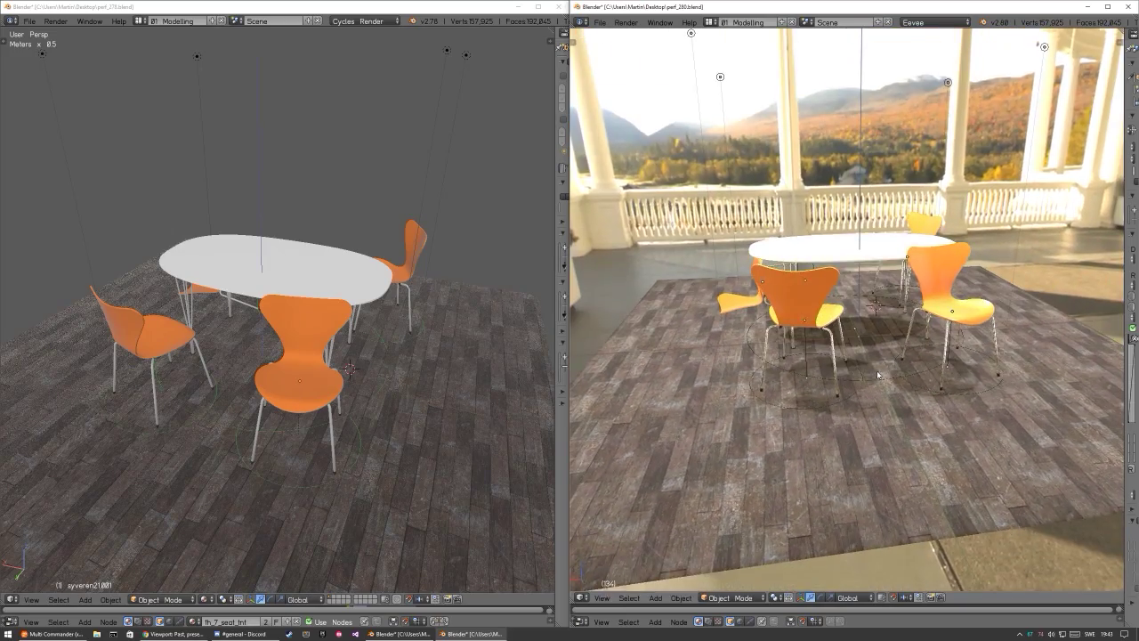
middle_drag(878, 566, 904, 390)
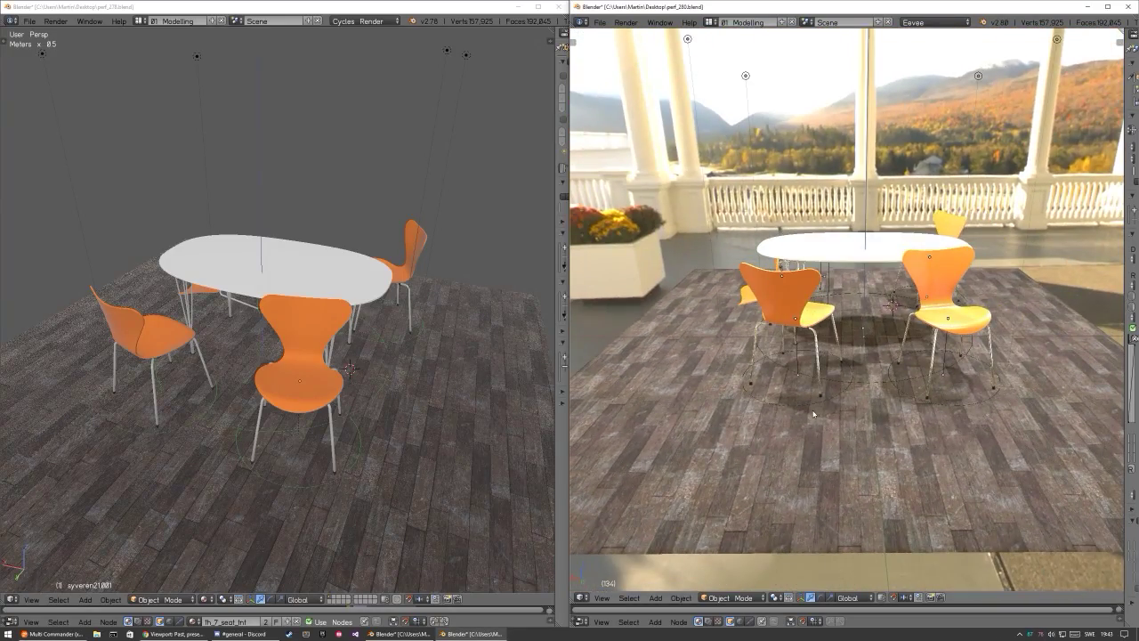
middle_drag(813, 413, 846, 403)
Step: Select the front orange chair's seat in perf_278 and try moving it freely
middle_drag(302, 396, 365, 462)
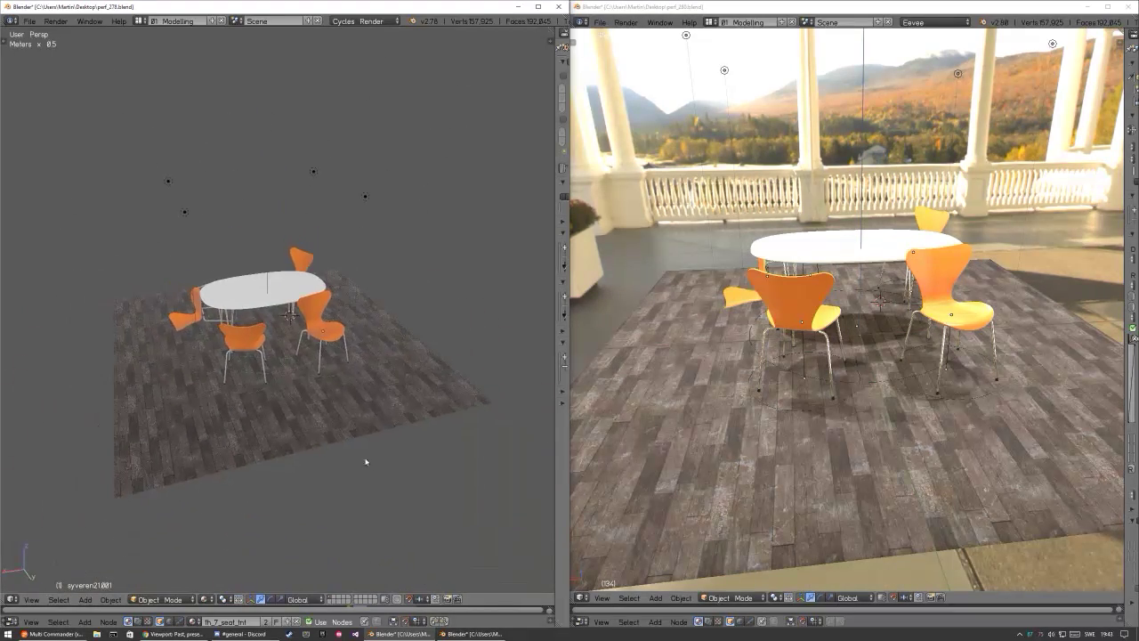
scroll(418, 399, up, 3)
middle_drag(417, 399, 371, 397)
scroll(351, 379, up, 2)
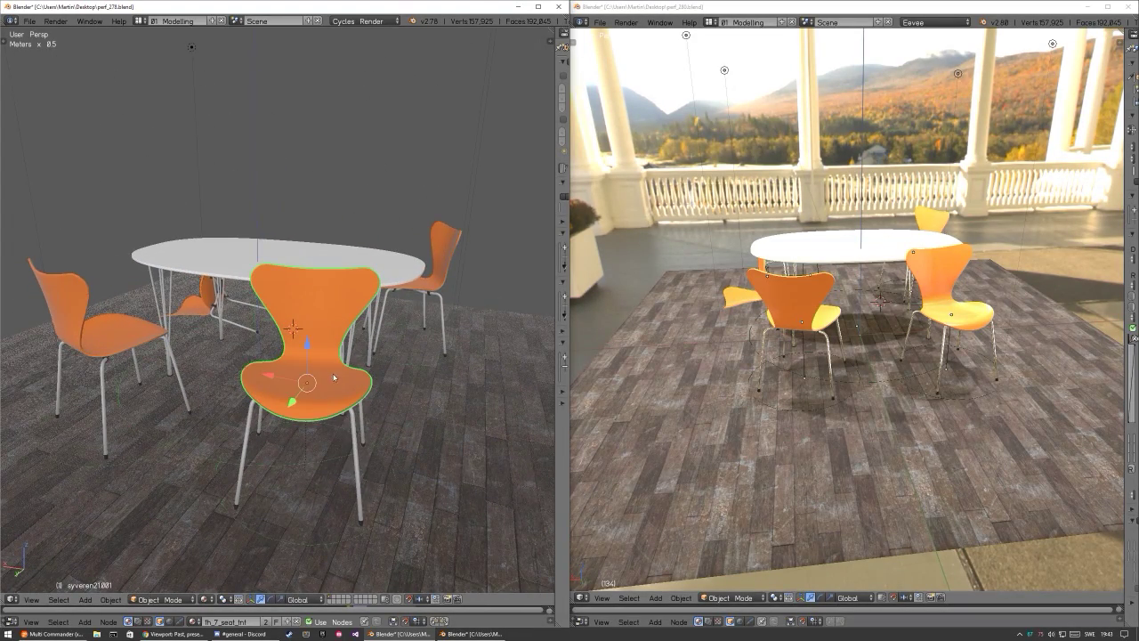
key(g)
right_click(337, 236)
scroll(464, 276, down, 5)
Step: Check the orange seat's mesh in Edit Mode in perf_278 with all vertices deselected, and return to Object Mode
key(Tab)
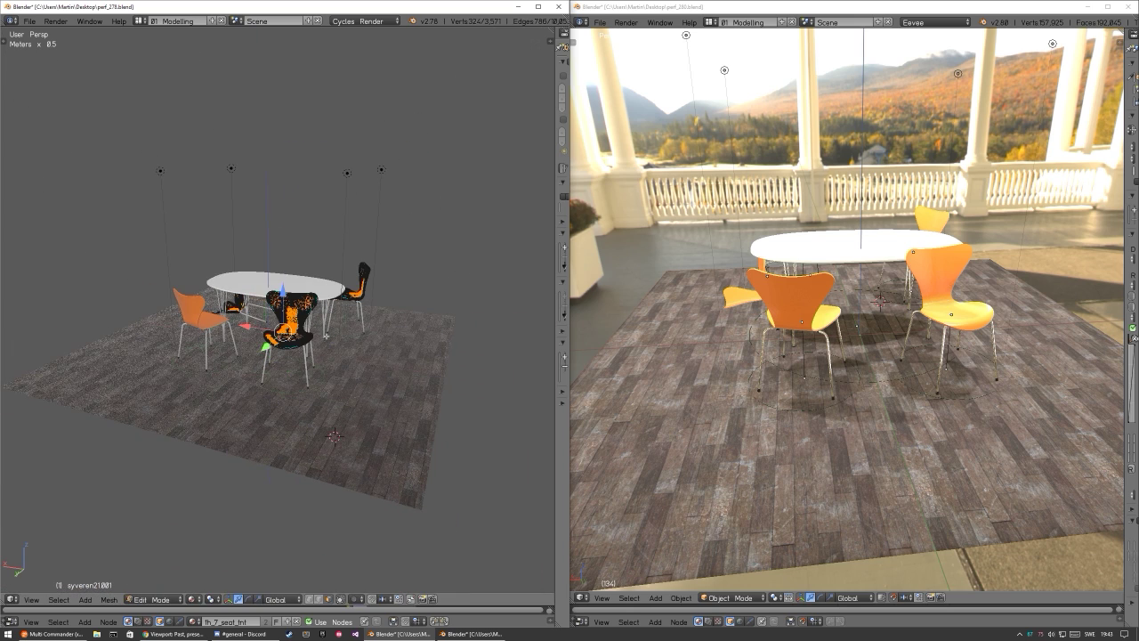
scroll(328, 366, up, 8)
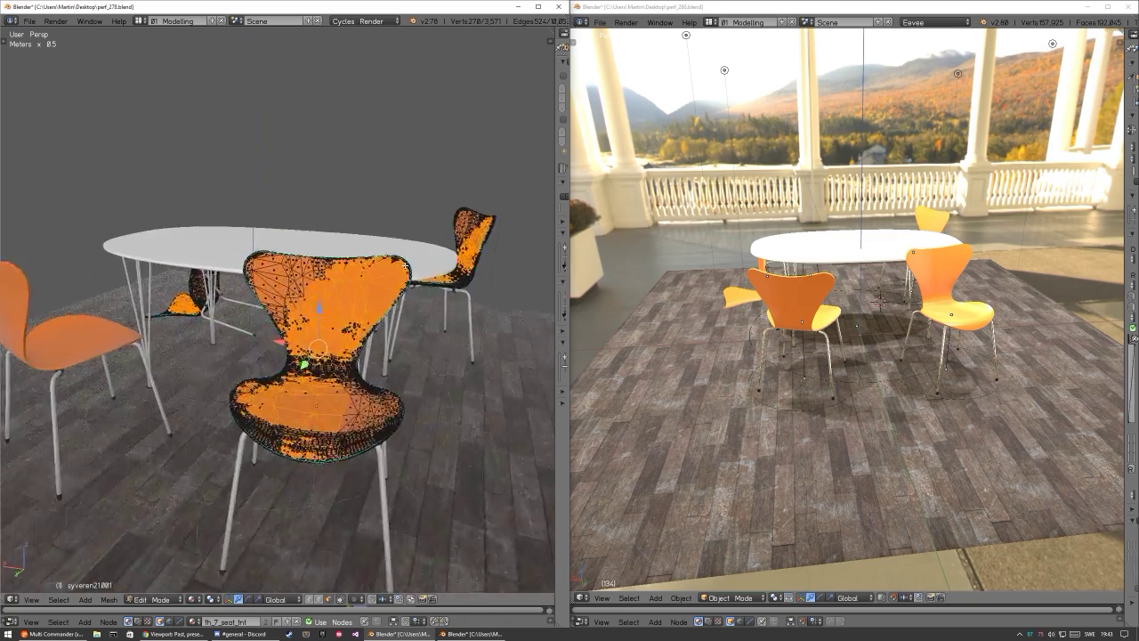
key(a)
scroll(359, 396, down, 3)
key(Tab)
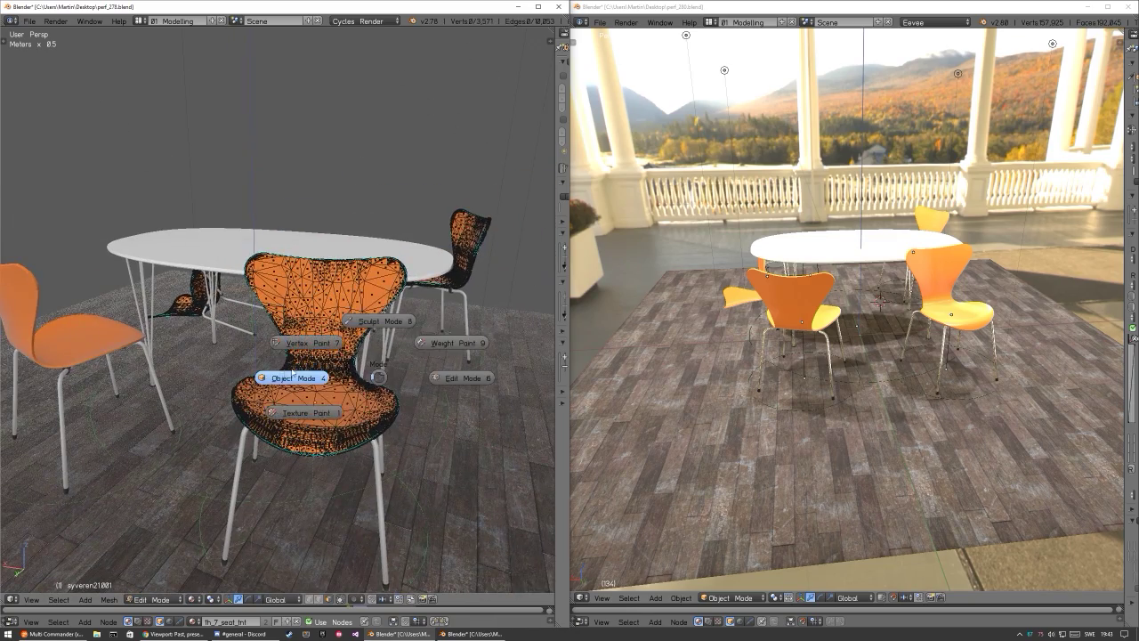
scroll(363, 385, down, 4)
middle_drag(362, 386, 387, 389)
Step: Examine how smoothly the perf_280 scene navigates, viewing the furniture close up, from far away and from above
click(860, 386)
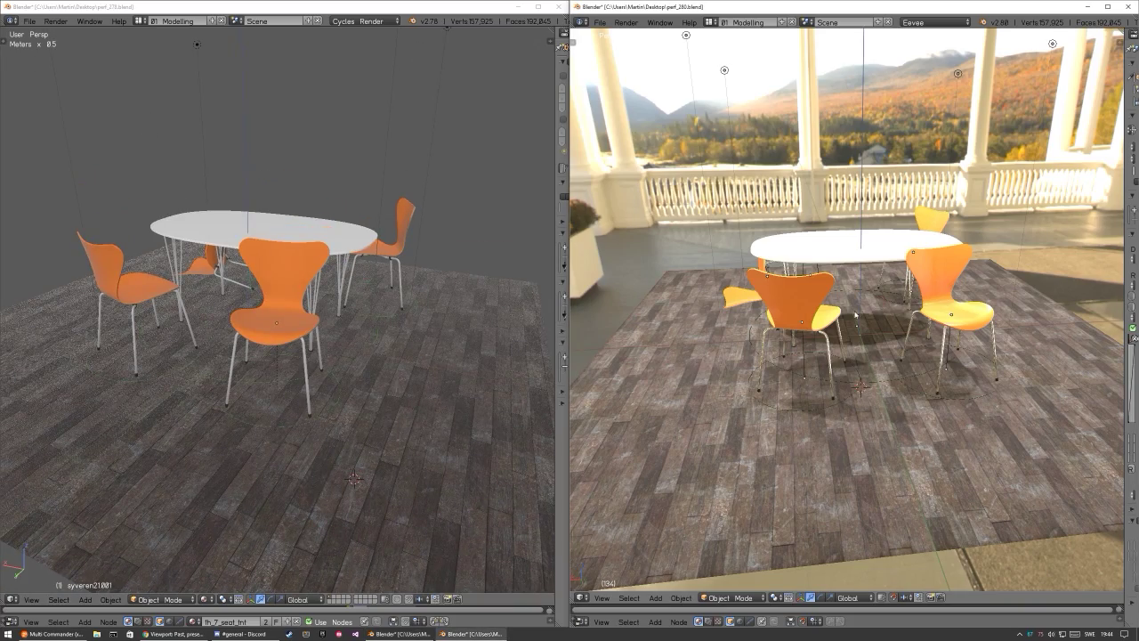
middle_drag(860, 387, 902, 346)
scroll(926, 369, up, 5)
scroll(918, 307, down, 2)
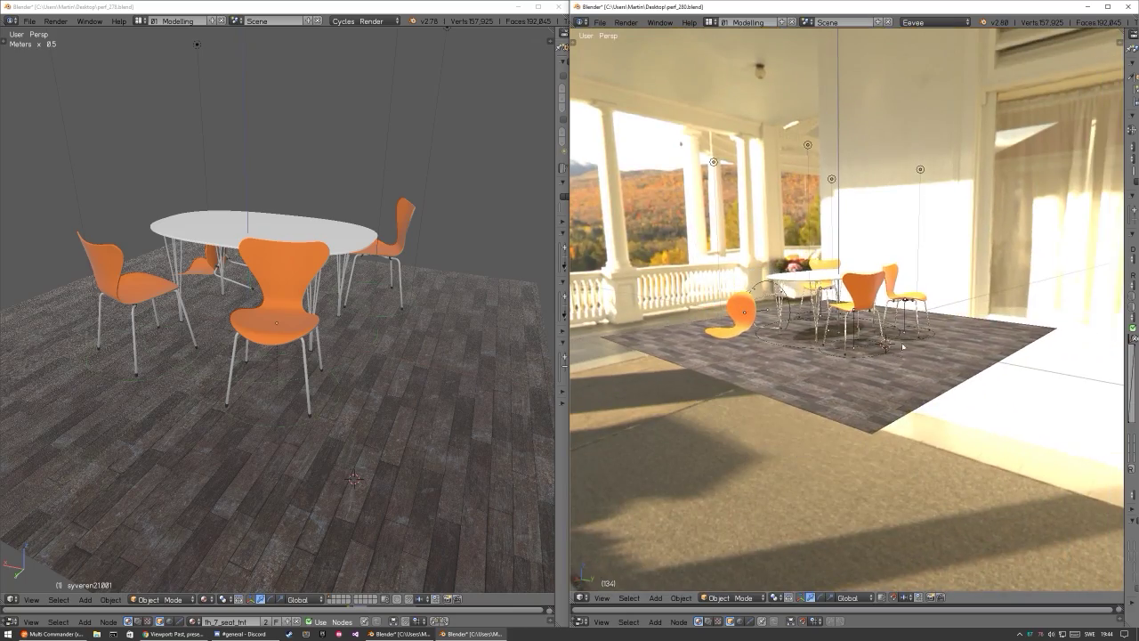
scroll(903, 348, up, 3)
scroll(901, 343, up, 2)
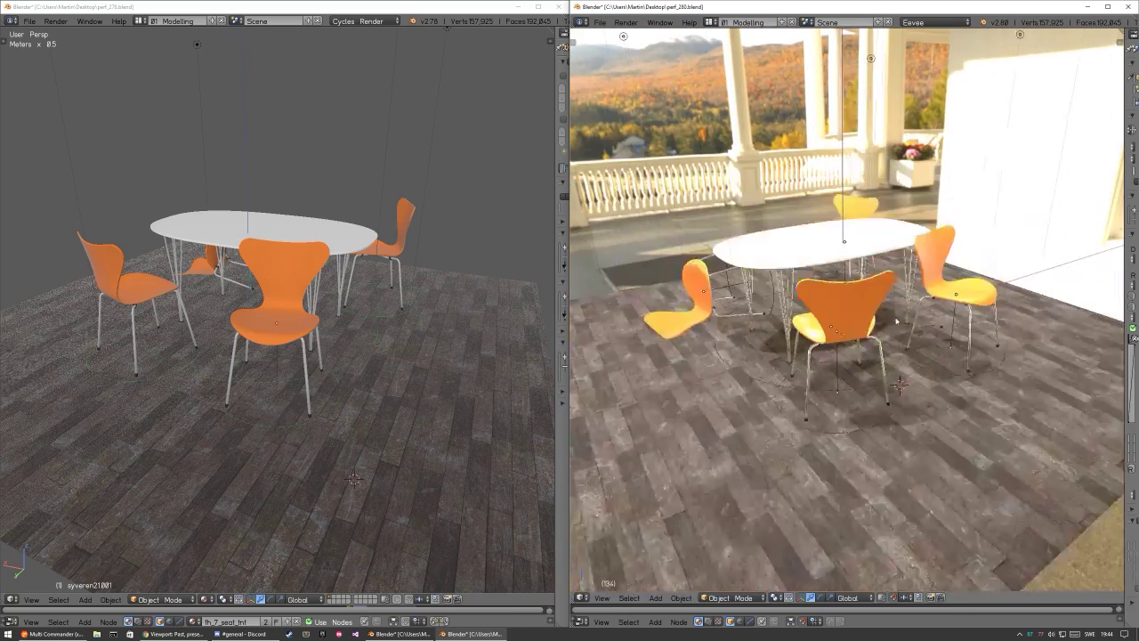
scroll(897, 322, down, 4)
scroll(891, 338, up, 5)
scroll(882, 351, down, 5)
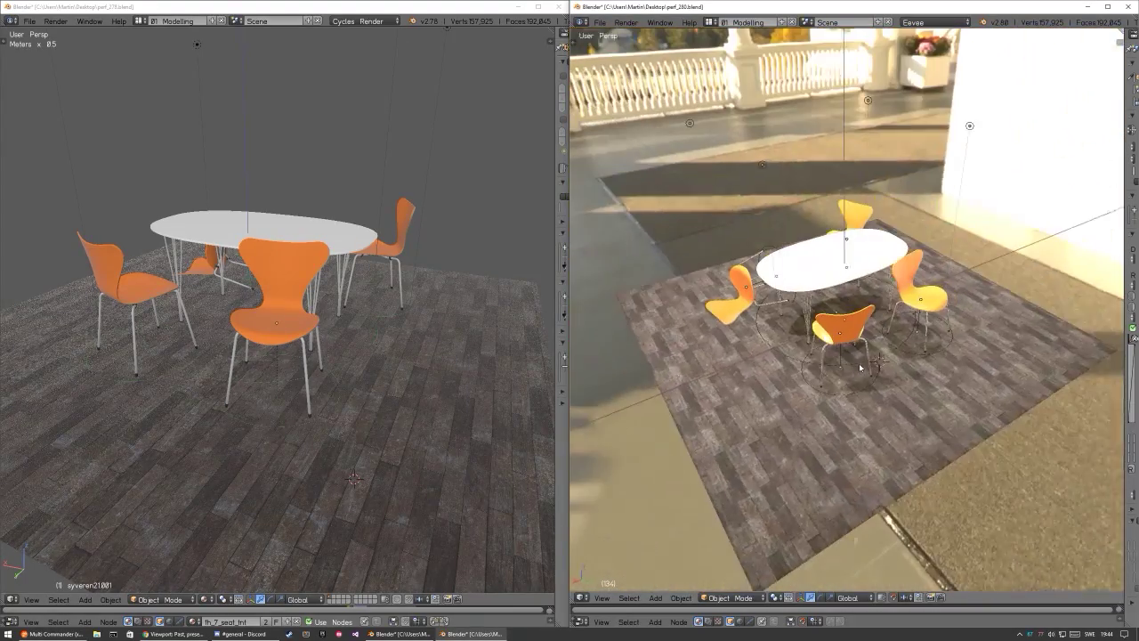
scroll(860, 366, down, 6)
scroll(859, 401, up, 8)
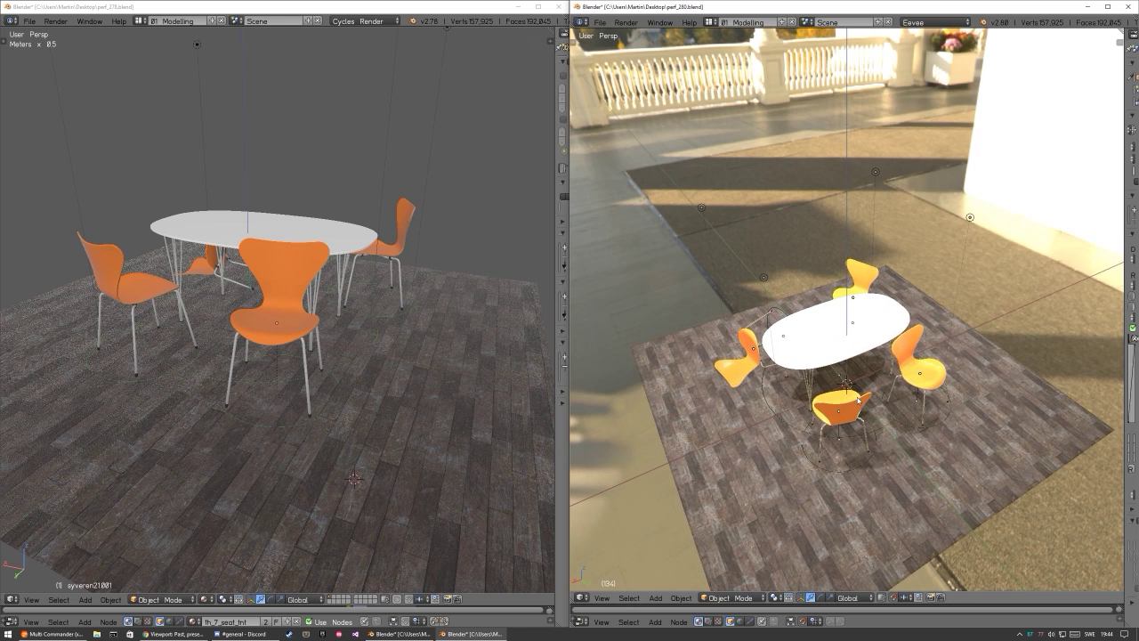
scroll(858, 400, up, 4)
scroll(910, 300, down, 5)
Step: Select the point lamps above the table in perf_280 and try moving them to test the live shadows
right_click(964, 223)
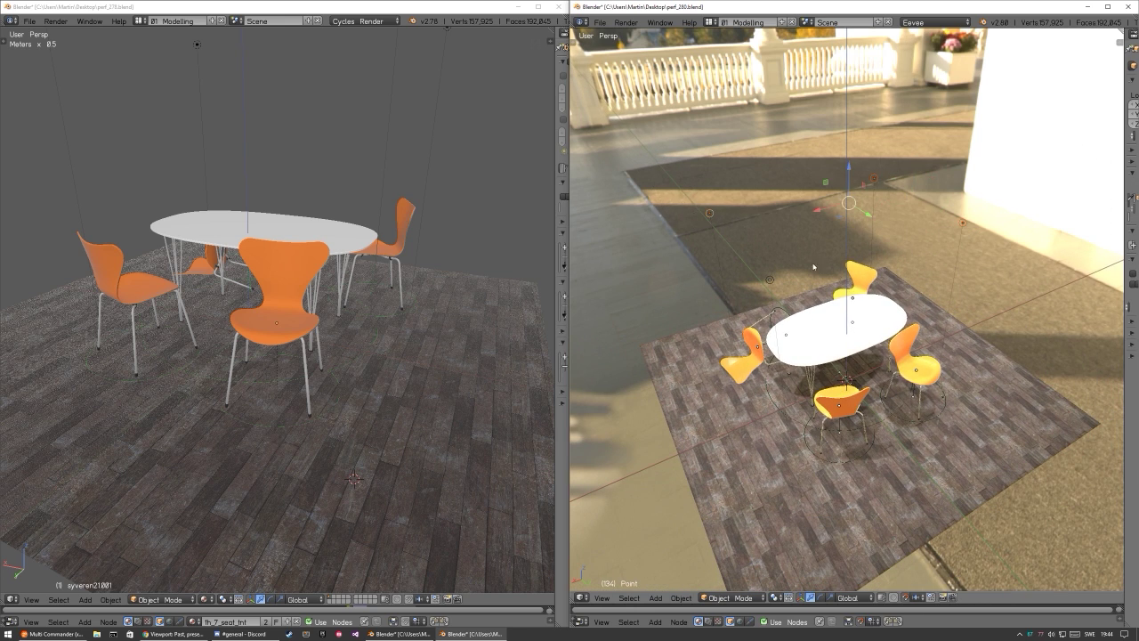
middle_drag(814, 267, 951, 258)
key(g)
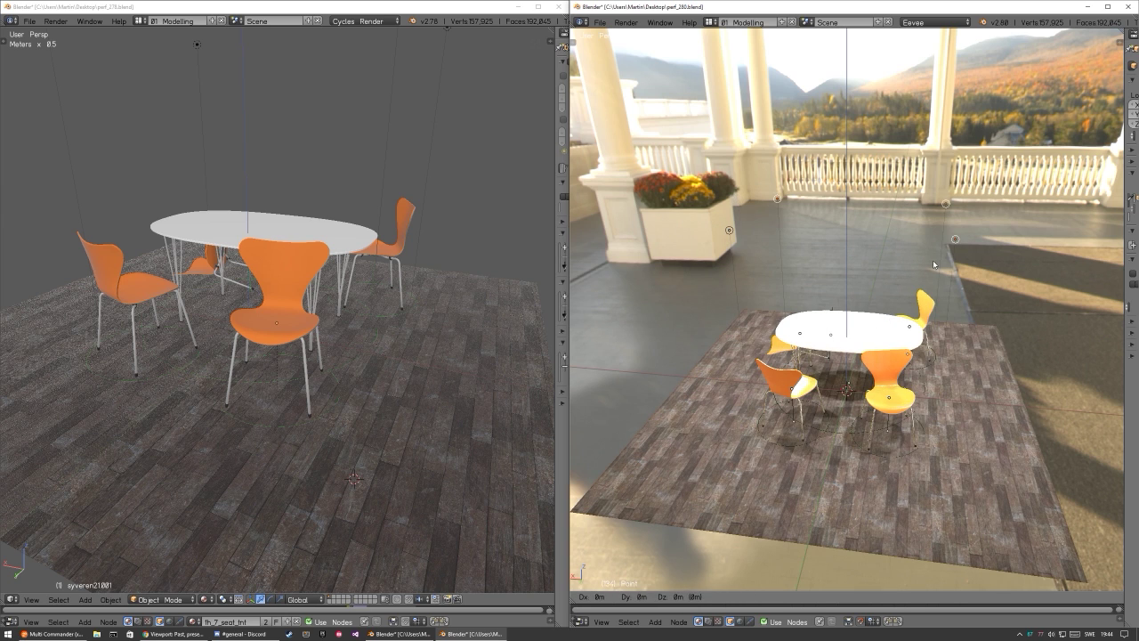
click(903, 568)
key(g)
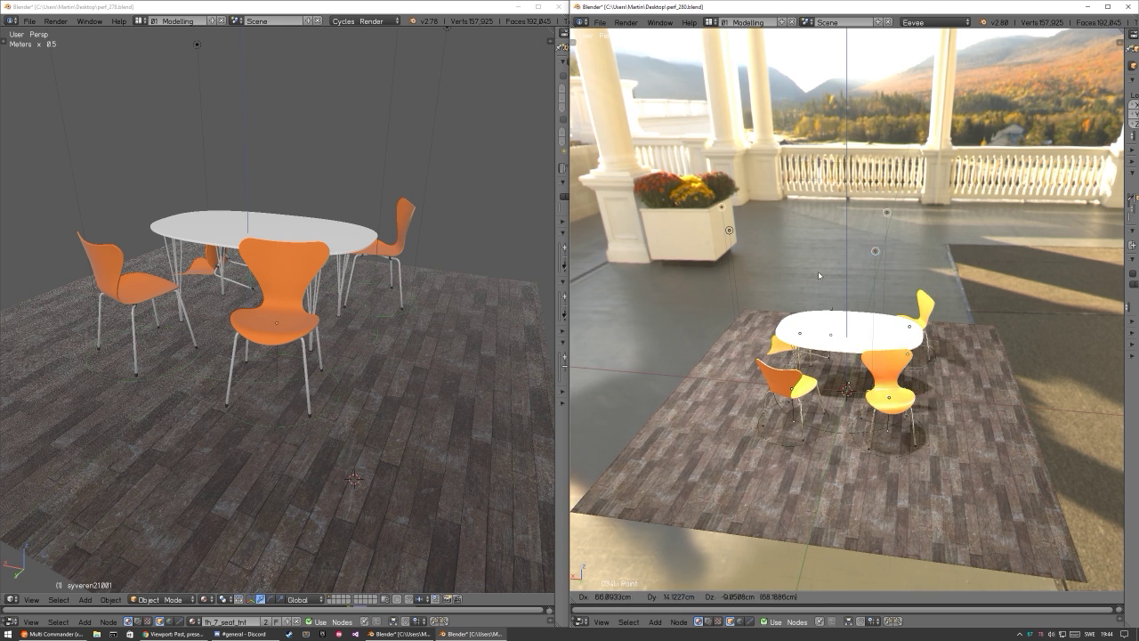
right_click(784, 267)
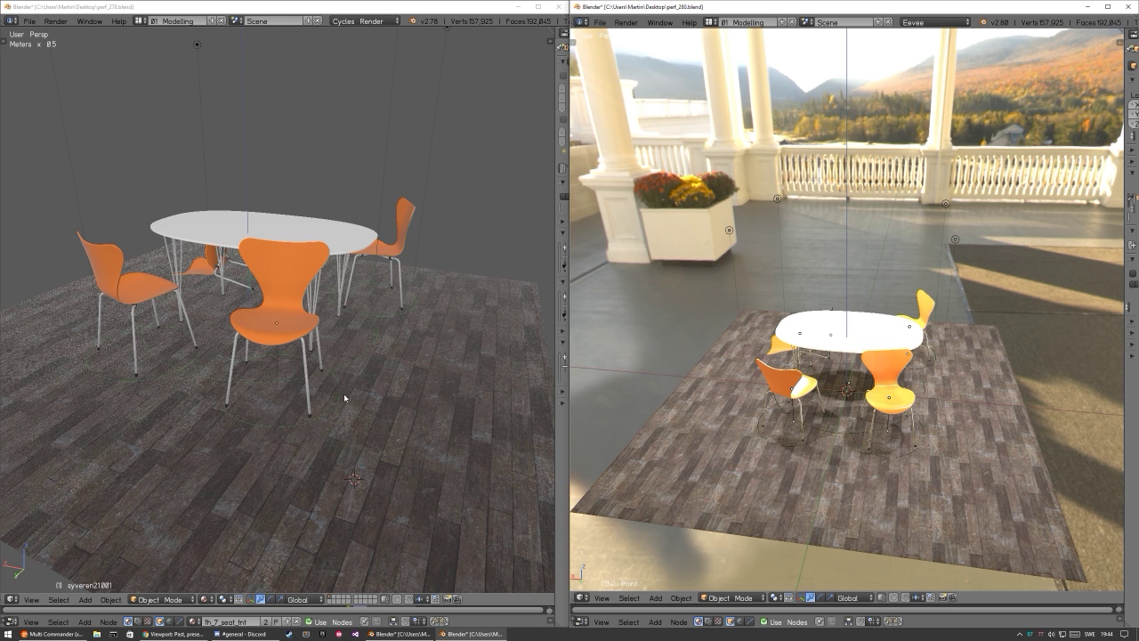
Step: Switch the perf_278 viewport to Rendered shading and select the chair's metal legs in a close view
middle_drag(387, 376, 358, 370)
key(z)
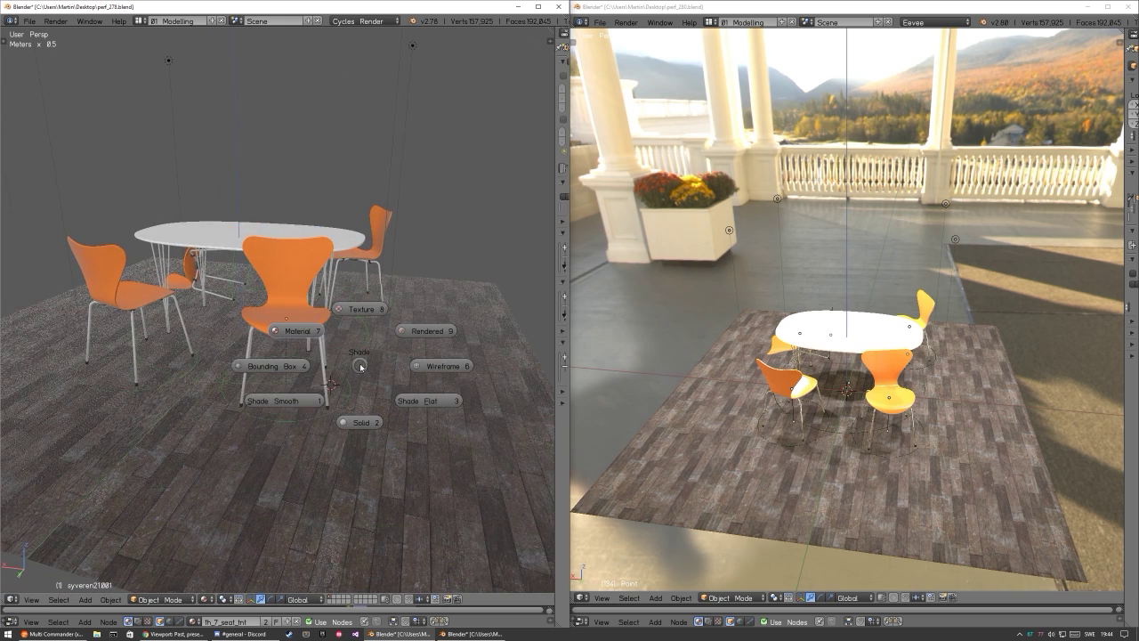
click(418, 308)
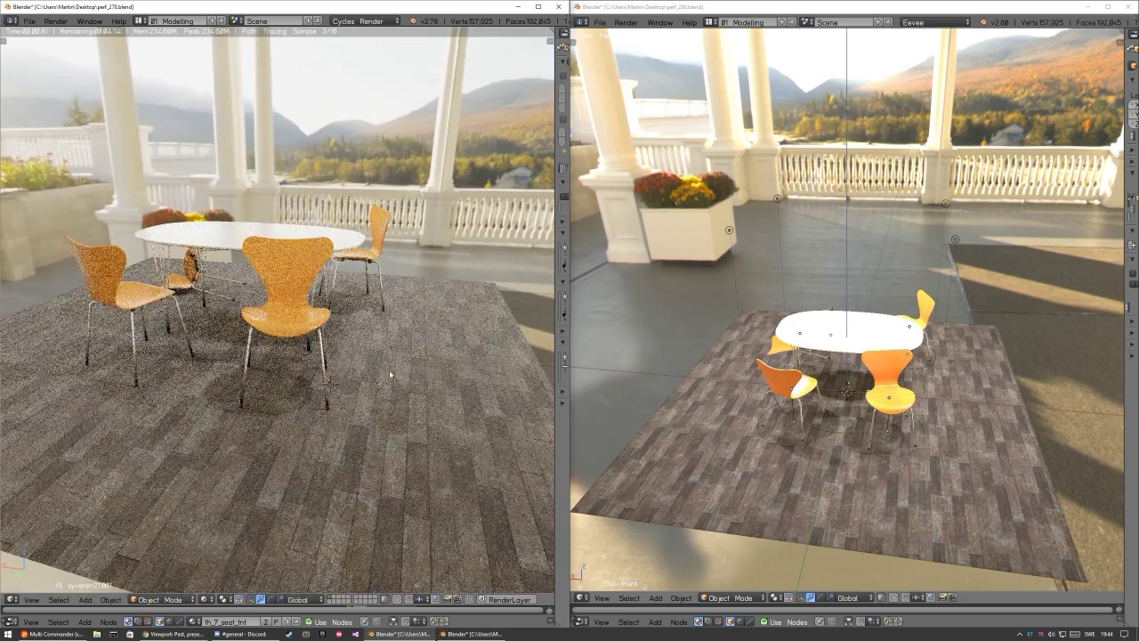
middle_drag(418, 329, 374, 325)
scroll(346, 425, up, 5)
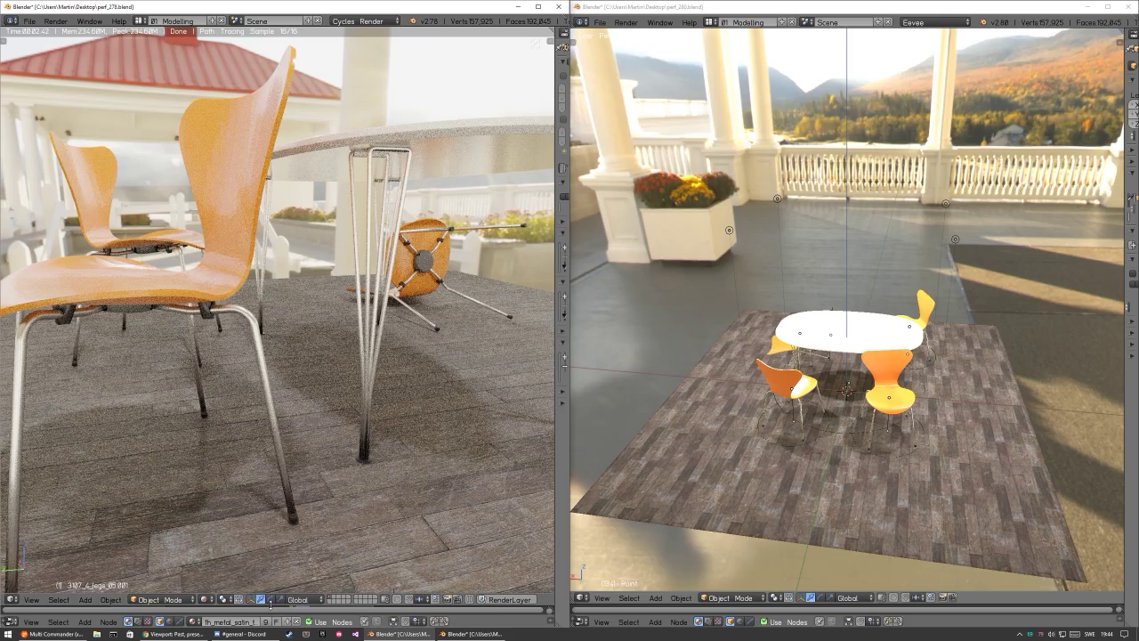
Step: Enlarge the node editor below the 3D view in both perf_278 and perf_280
drag(271, 611, 269, 388)
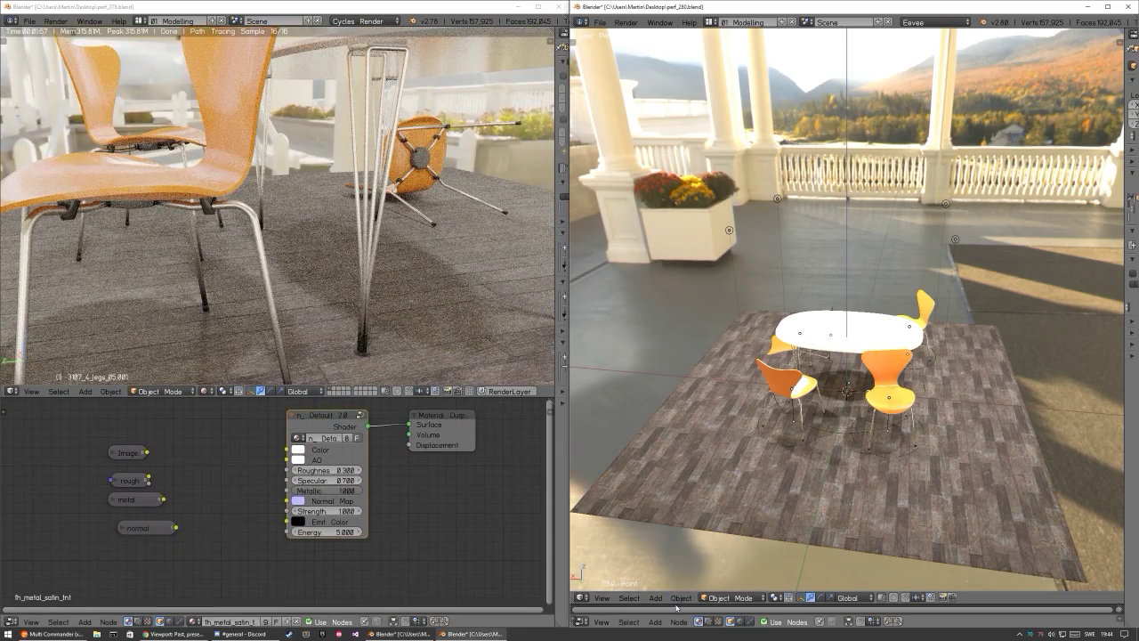
drag(676, 602, 676, 606)
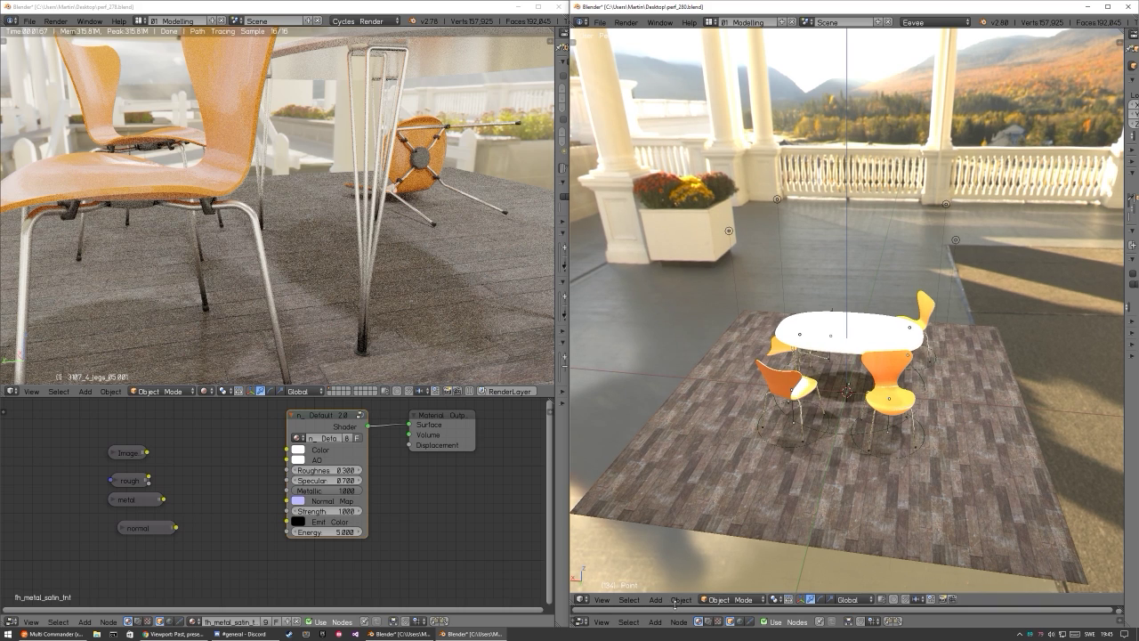
drag(692, 488, 693, 393)
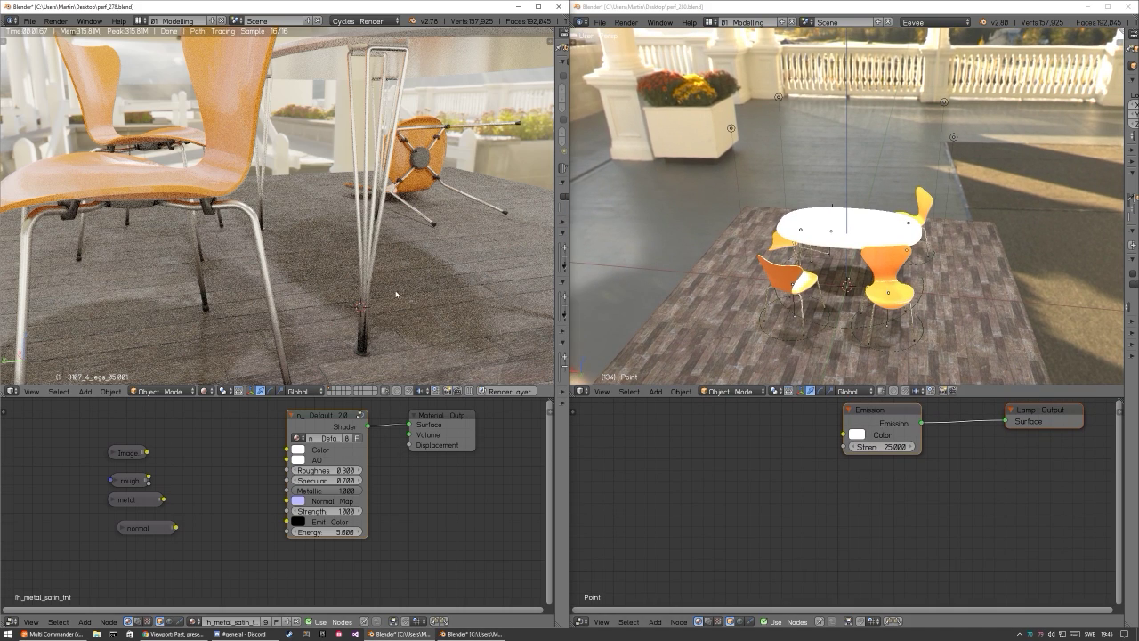
Step: Set the satin metal material's roughness to 0.100 in perf_278 and inspect the rendered legs from low angles
shift+middle_drag(396, 294, 338, 254)
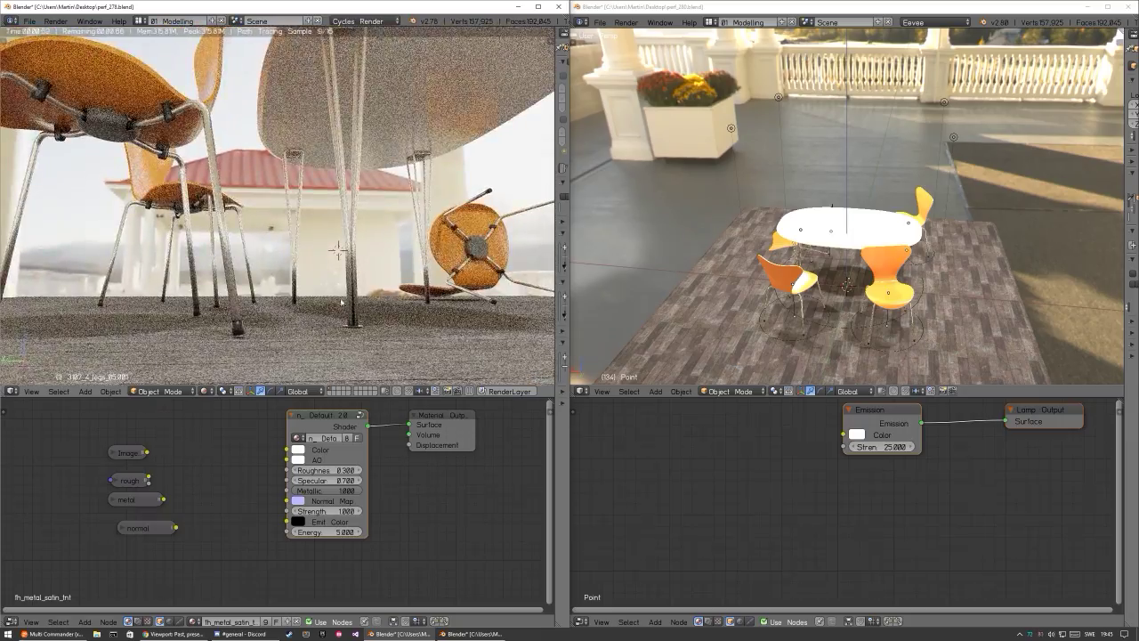
scroll(350, 319, down, 3)
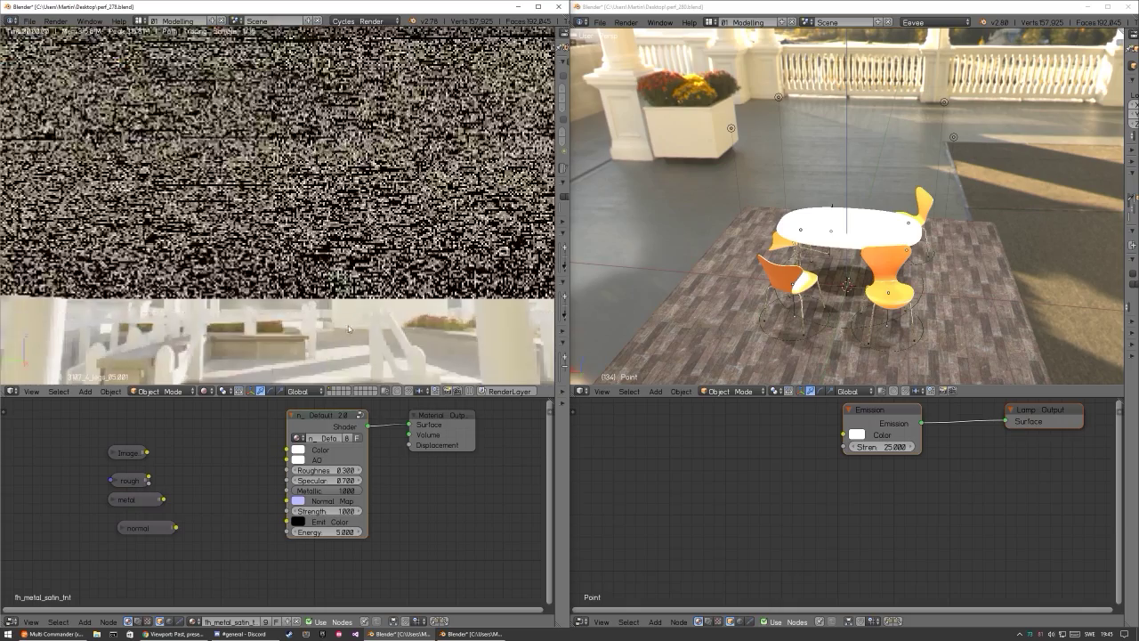
middle_drag(351, 320, 351, 342)
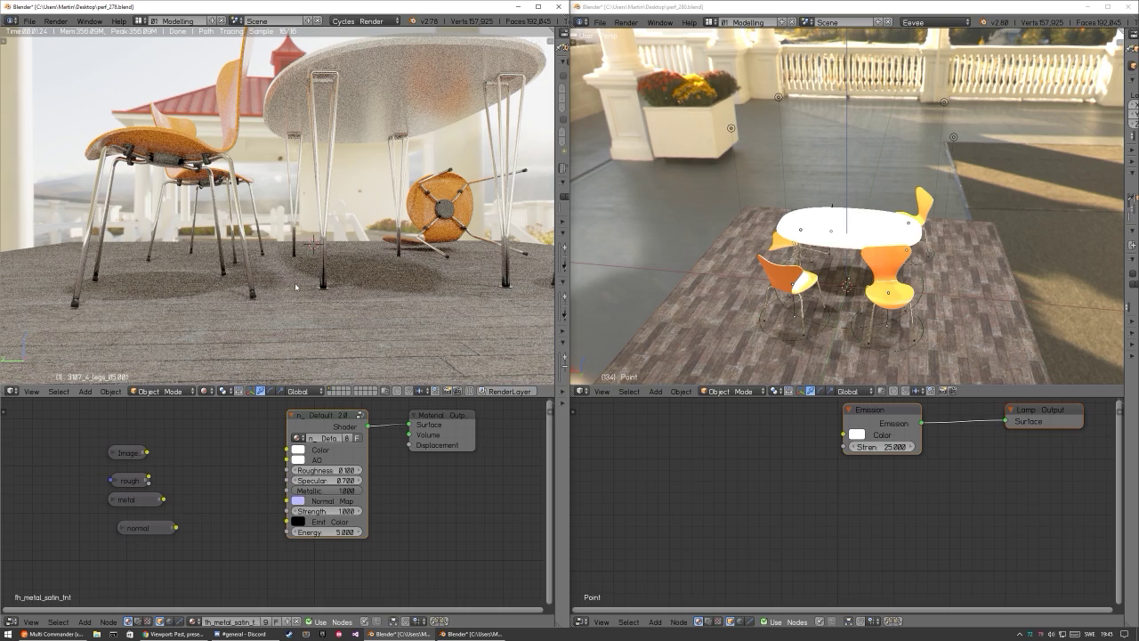
middle_drag(326, 307, 386, 277)
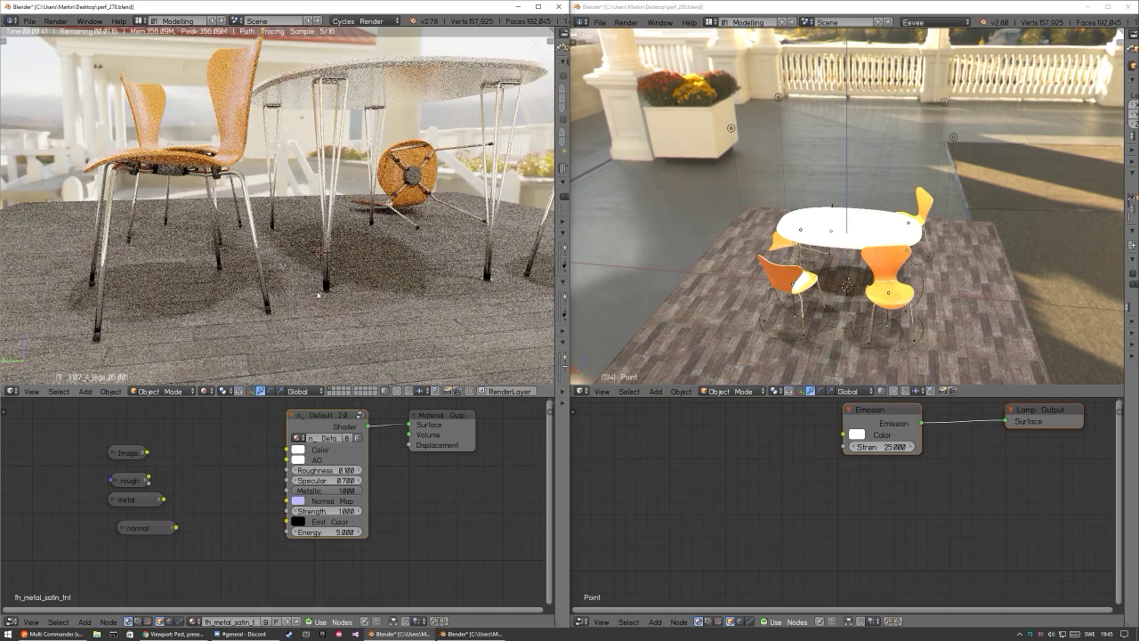
middle_drag(298, 346, 324, 251)
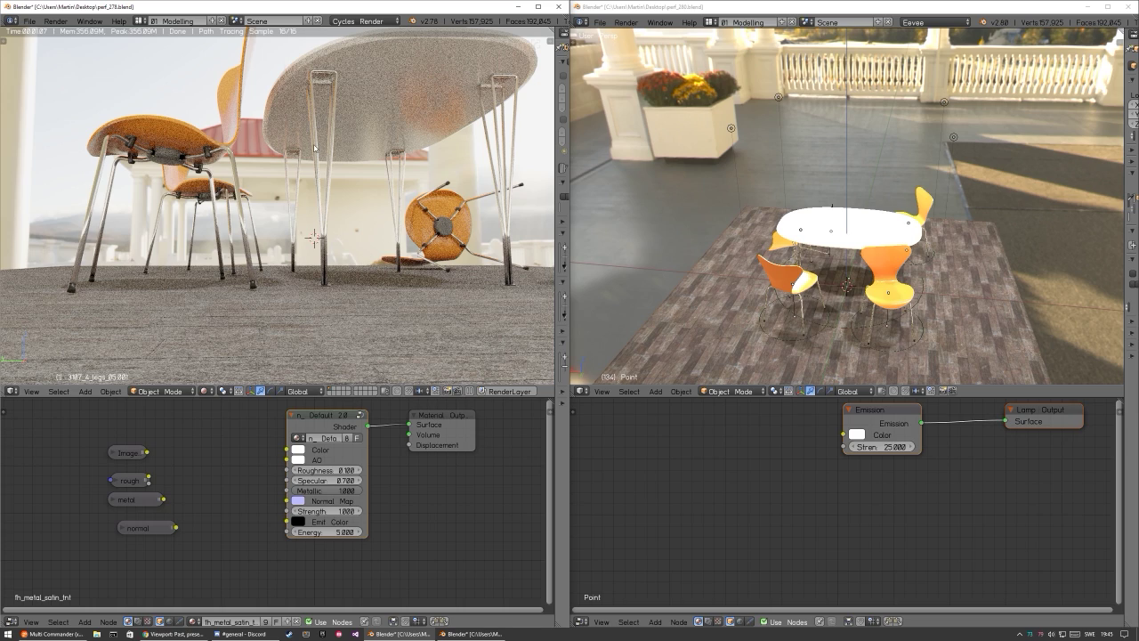
middle_drag(320, 236, 325, 289)
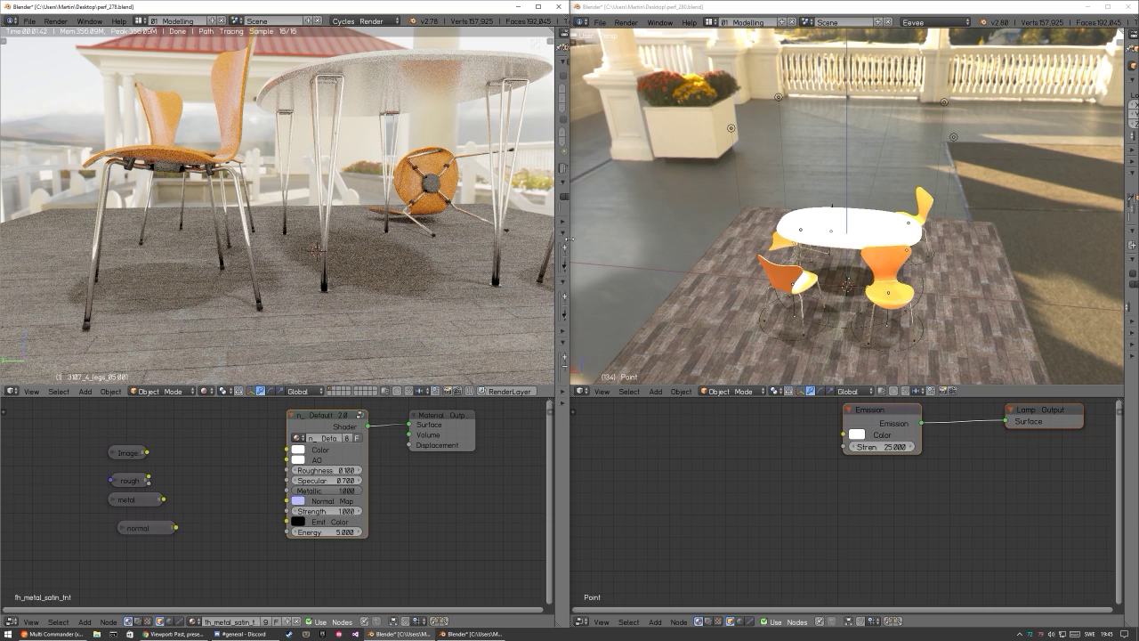
Step: Select the table's metal leg in perf_280 to bring up its satin metal material nodes
click(892, 285)
middle_drag(874, 292, 756, 254)
scroll(889, 250, up, 4)
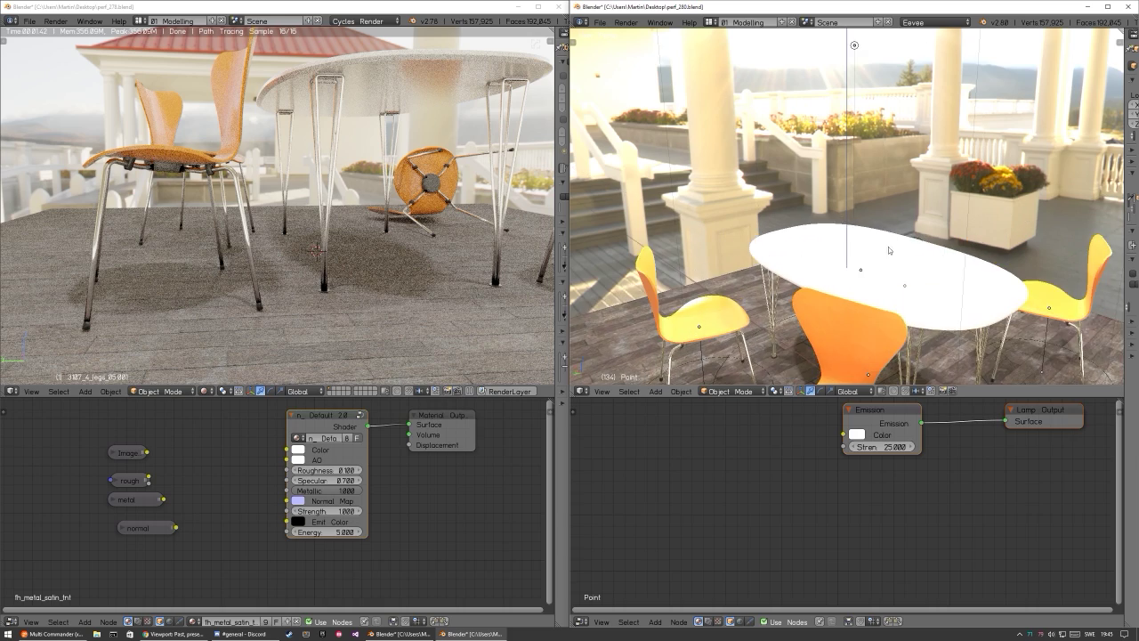
middle_drag(874, 276, 882, 236)
scroll(853, 194, up, 4)
scroll(882, 236, down, 3)
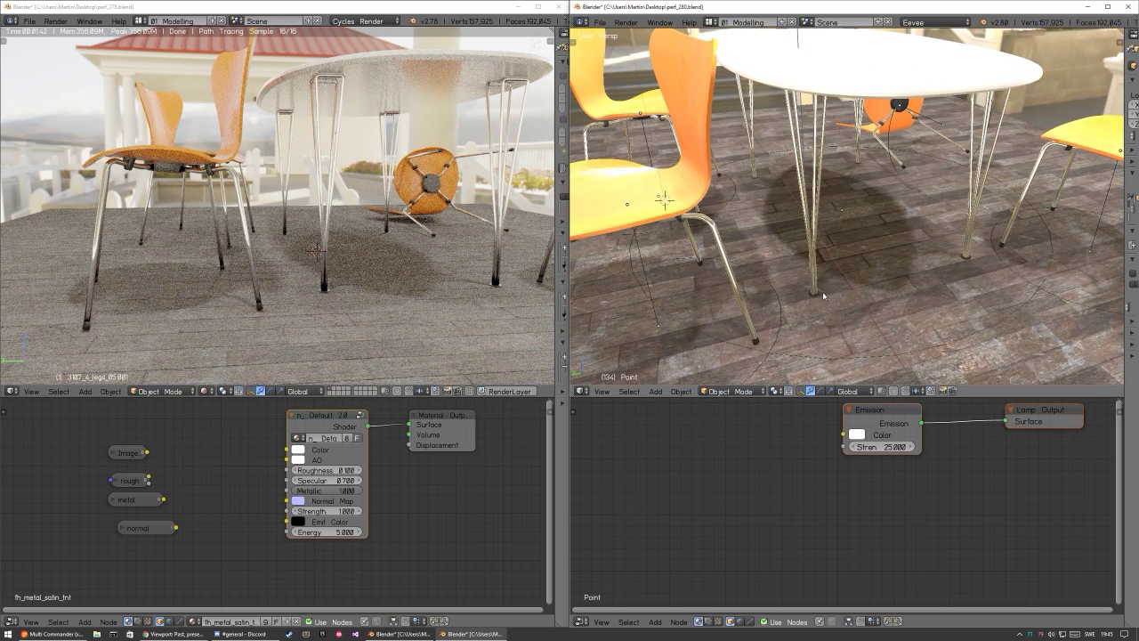
click(815, 257)
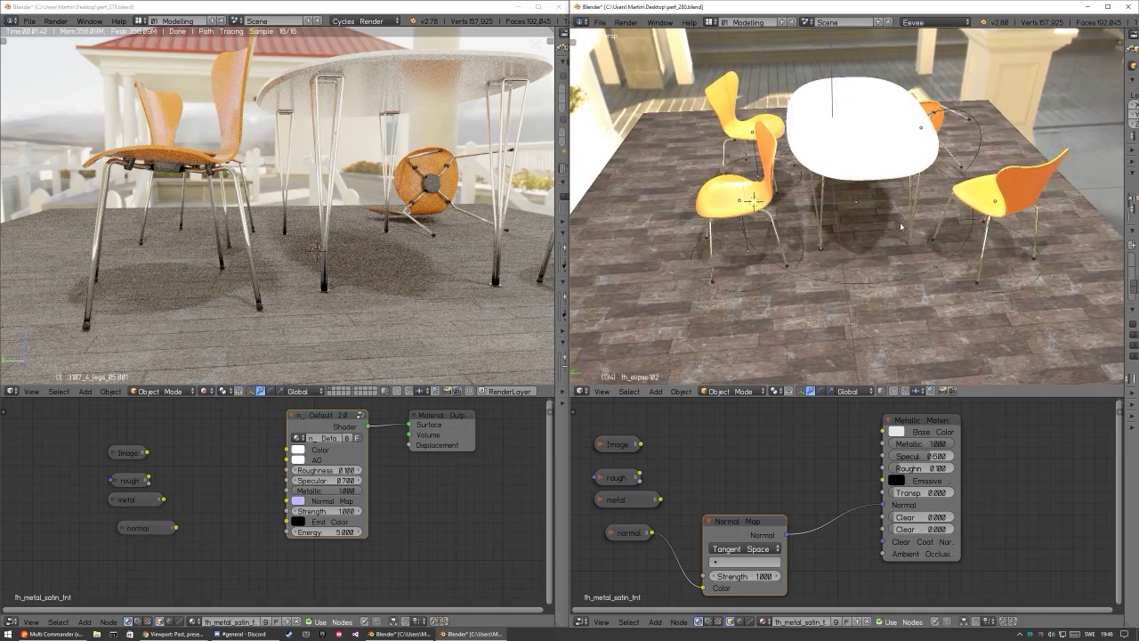
Step: Play and stop the animation in perf_280 to check the frame rate, and match the low view used in perf_278
key(space)
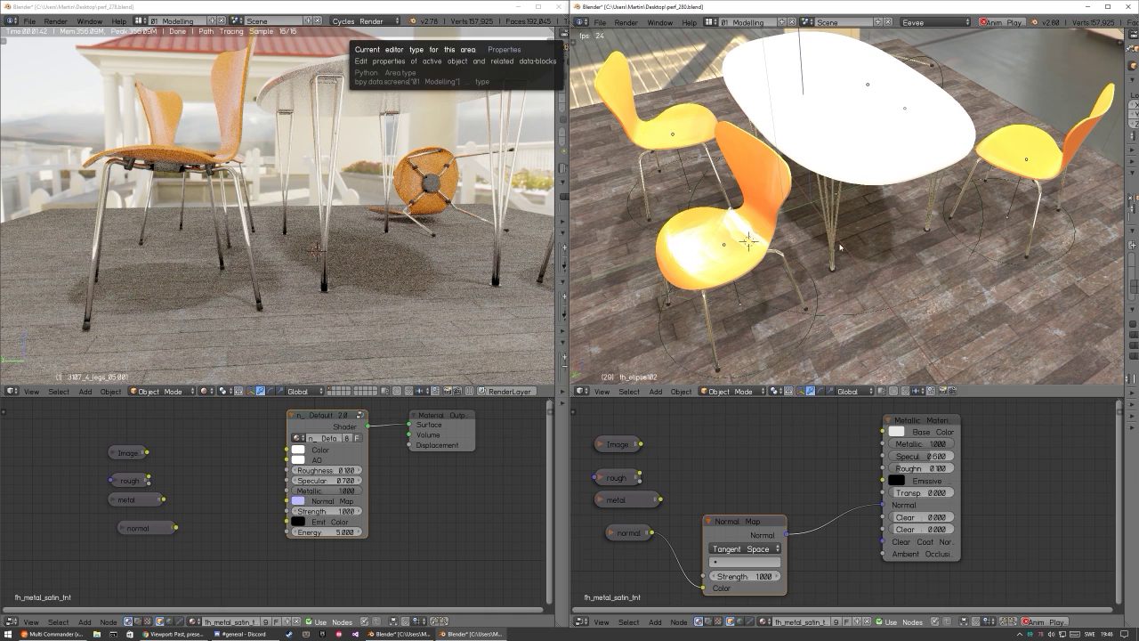
key(space)
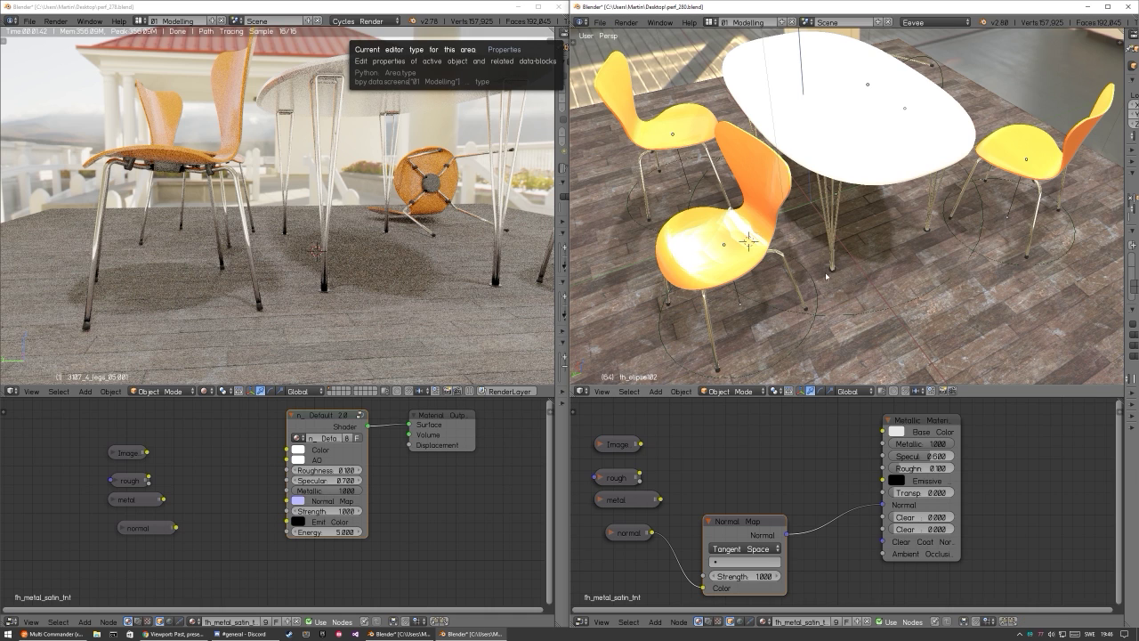
key(KP_0)
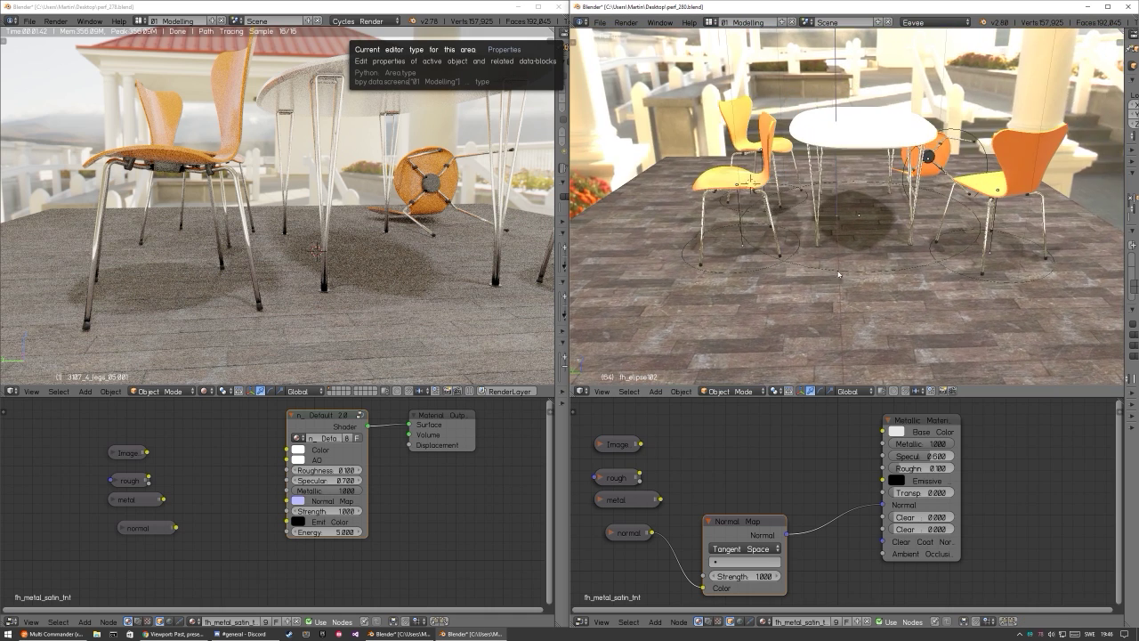
scroll(842, 273, up, 2)
middle_drag(842, 273, 848, 285)
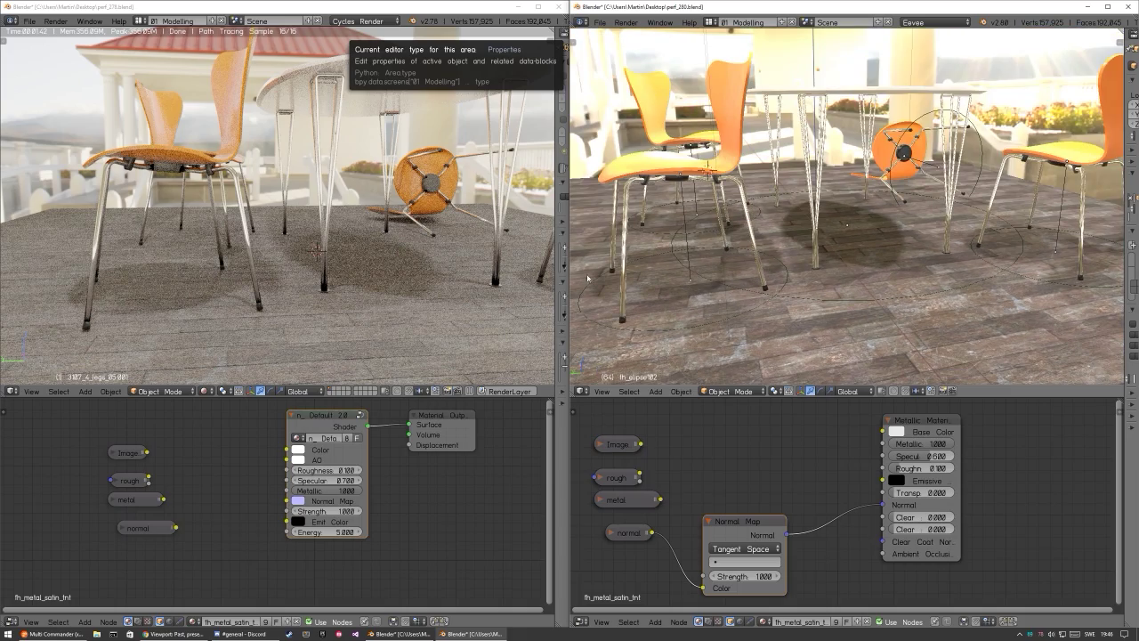
Step: Examine the furniture render in perf_278 from above, from a low angle and from farther back
click(419, 245)
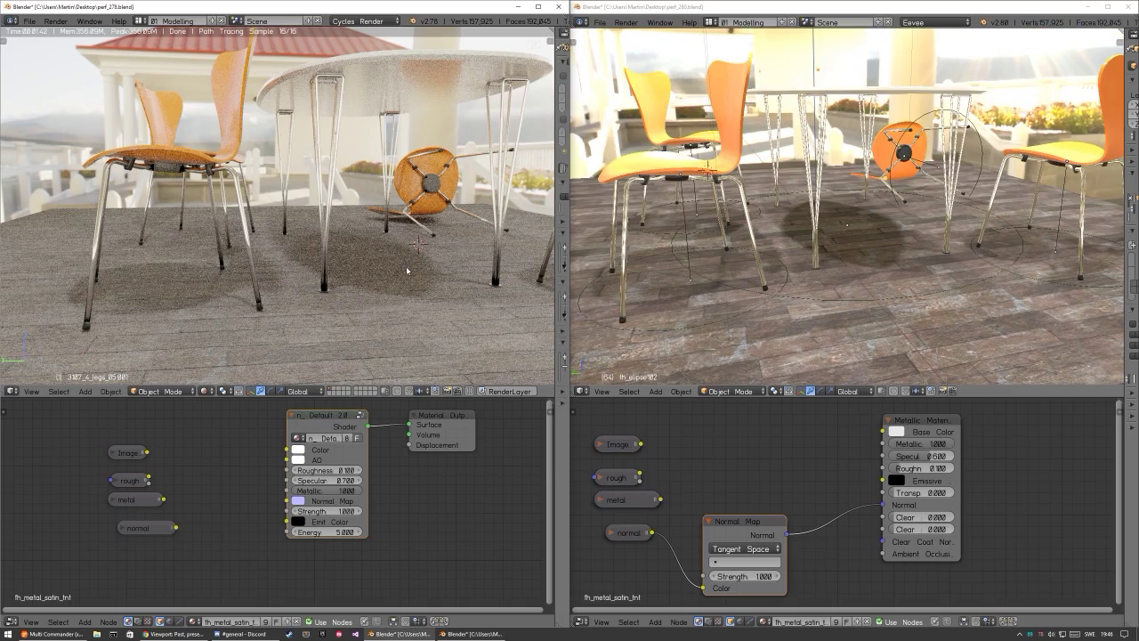
scroll(413, 267, up, 3)
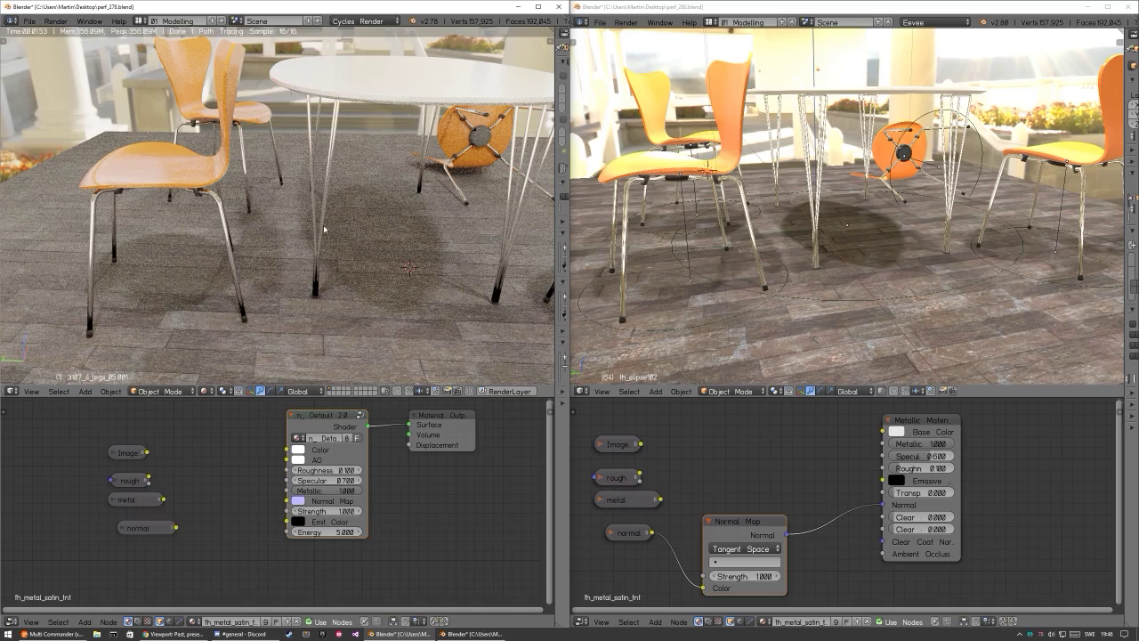
middle_drag(324, 230, 415, 287)
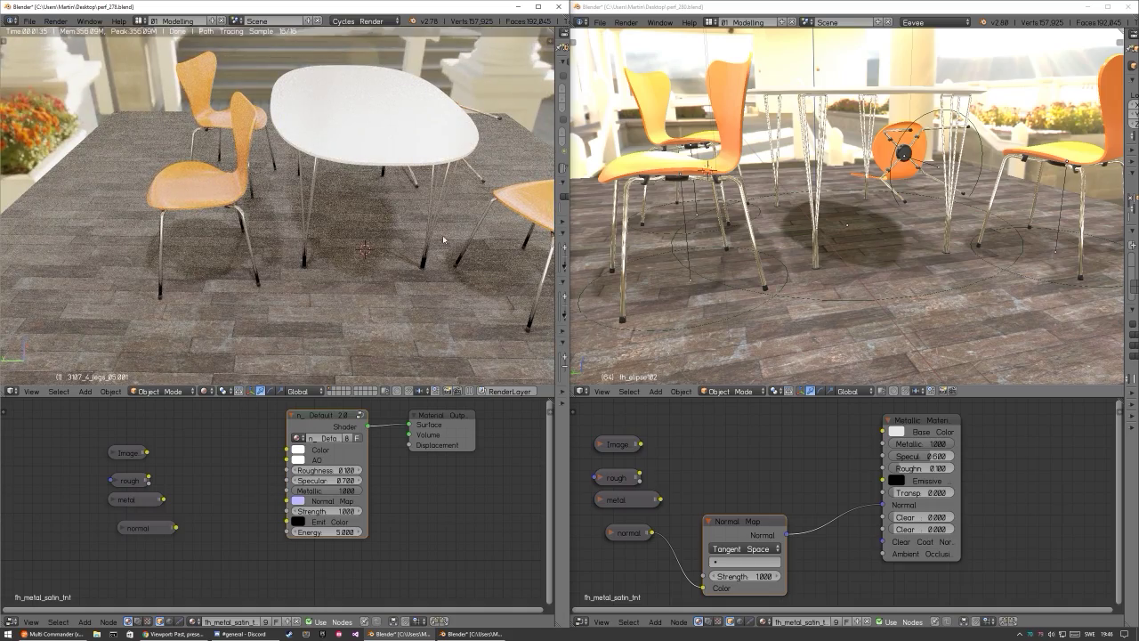
scroll(414, 276, down, 6)
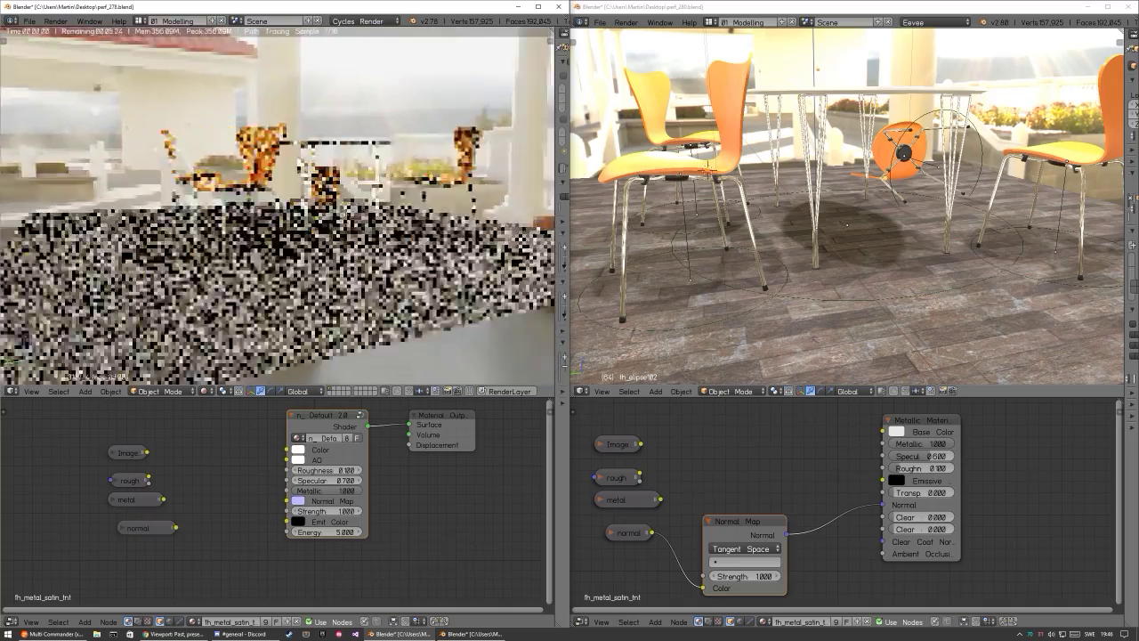
mouse_move(392, 238)
shift+middle_down()
mouse_move(397, 283)
mouse_move(393, 233)
shift+middle_up()
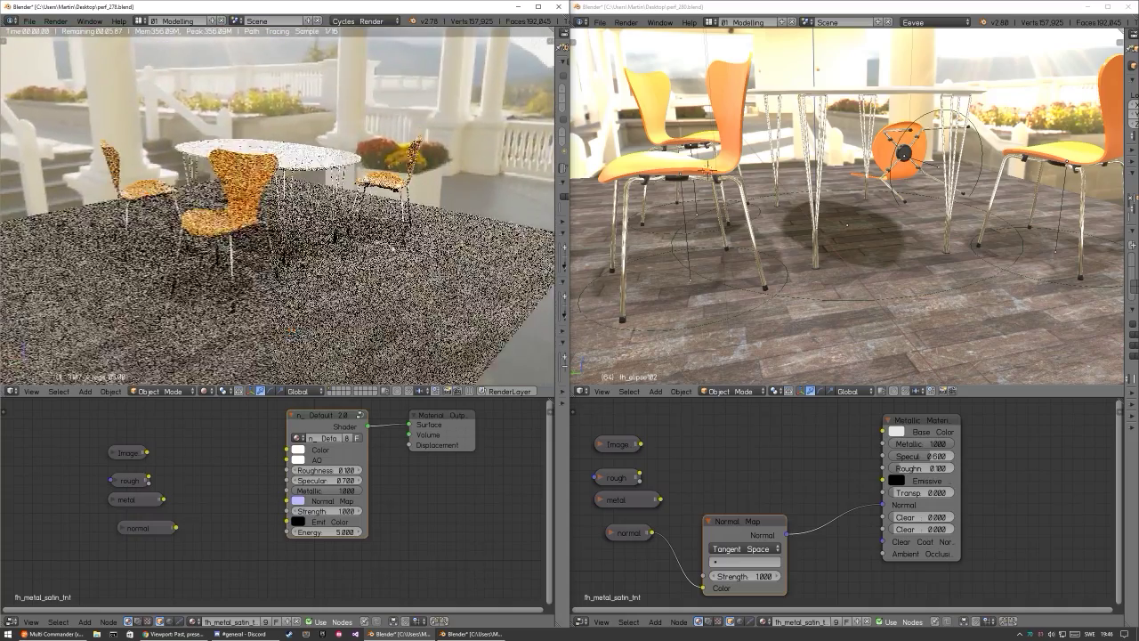
Step: Compare the whole scene in perf_278 and perf_280 from similar angles, ending close to the table legs in perf_280
middle_drag(814, 255, 896, 233)
scroll(886, 251, down, 3)
scroll(895, 232, down, 2)
middle_drag(778, 113, 762, 65)
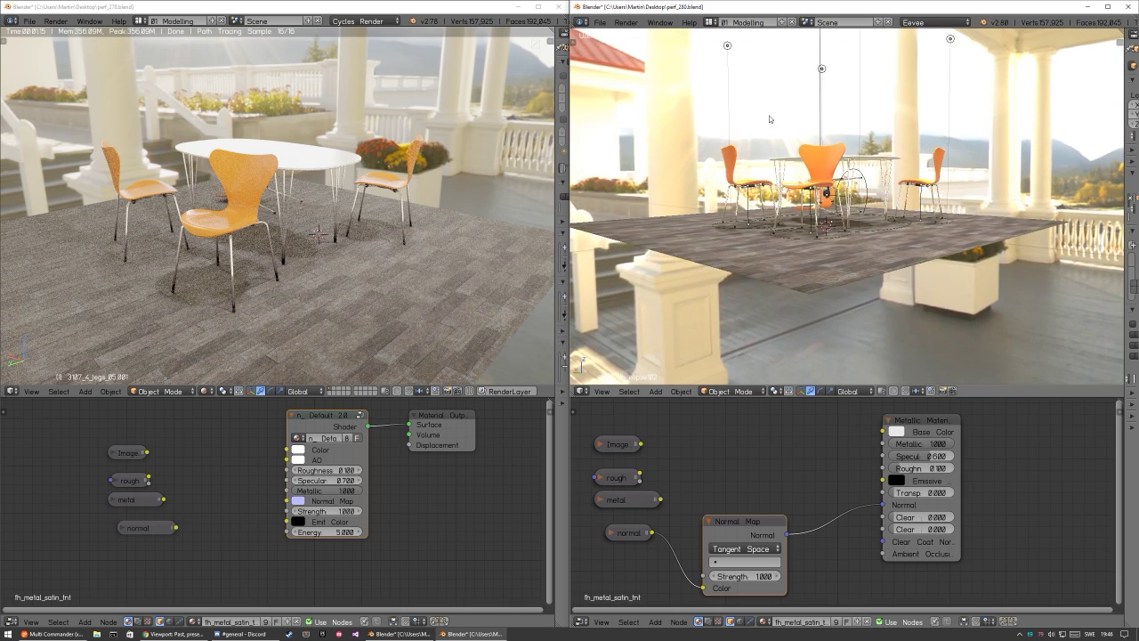
middle_drag(361, 251, 443, 268)
middle_drag(860, 213, 830, 239)
scroll(871, 265, up, 4)
scroll(898, 242, up, 2)
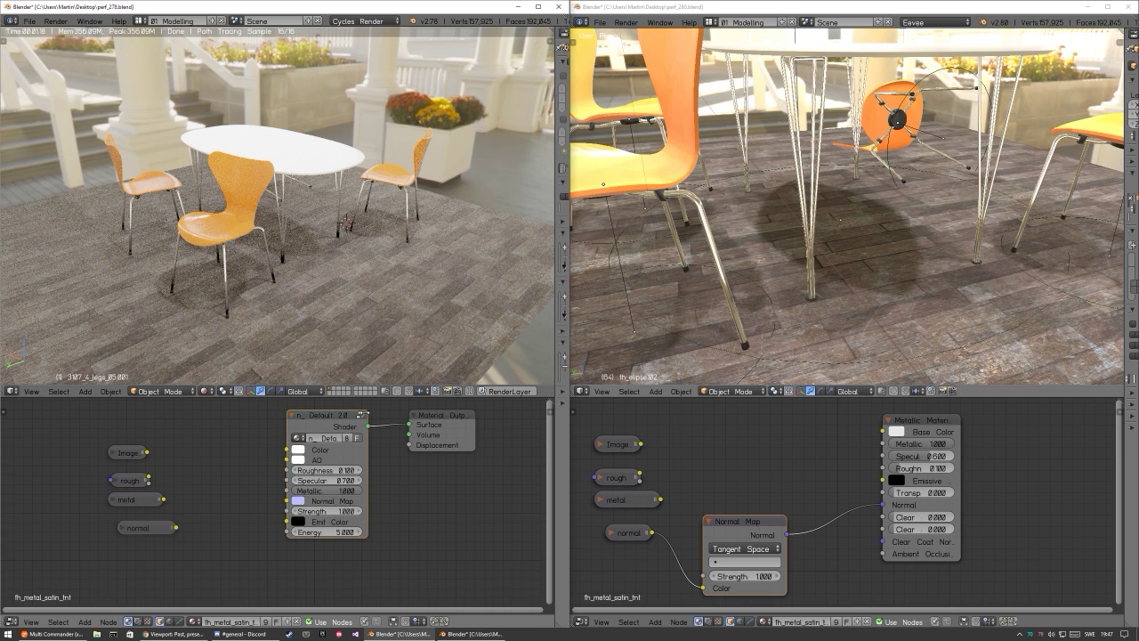
Step: Select the front chair's metal legs in perf_278, and widen the Metallic Material Output node in perf_280
drag(327, 424, 317, 433)
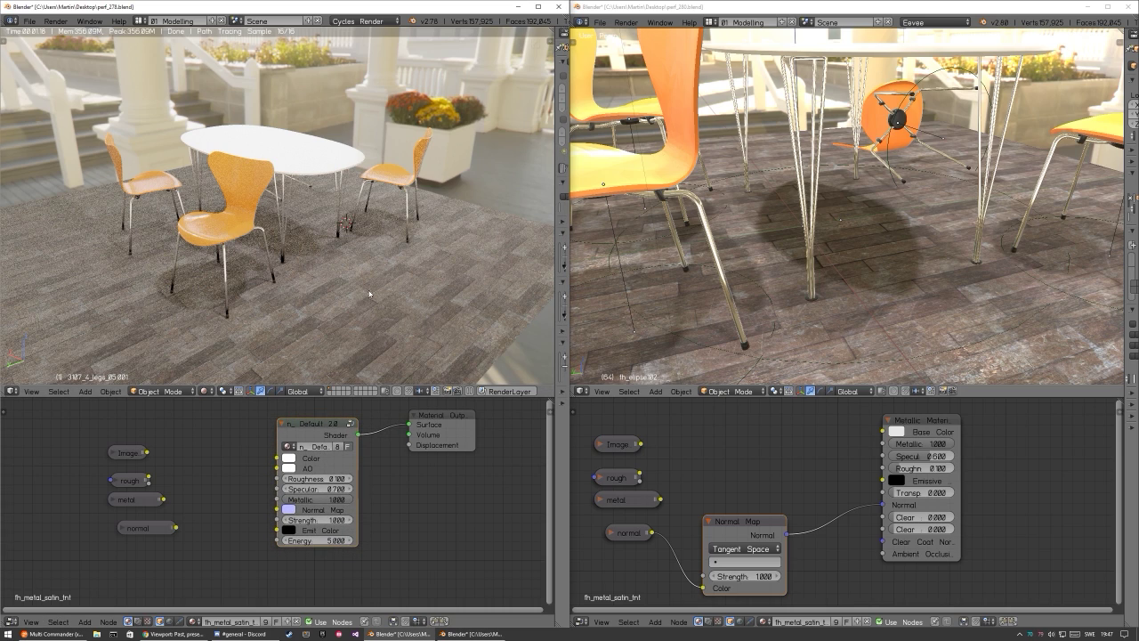
right_click(303, 300)
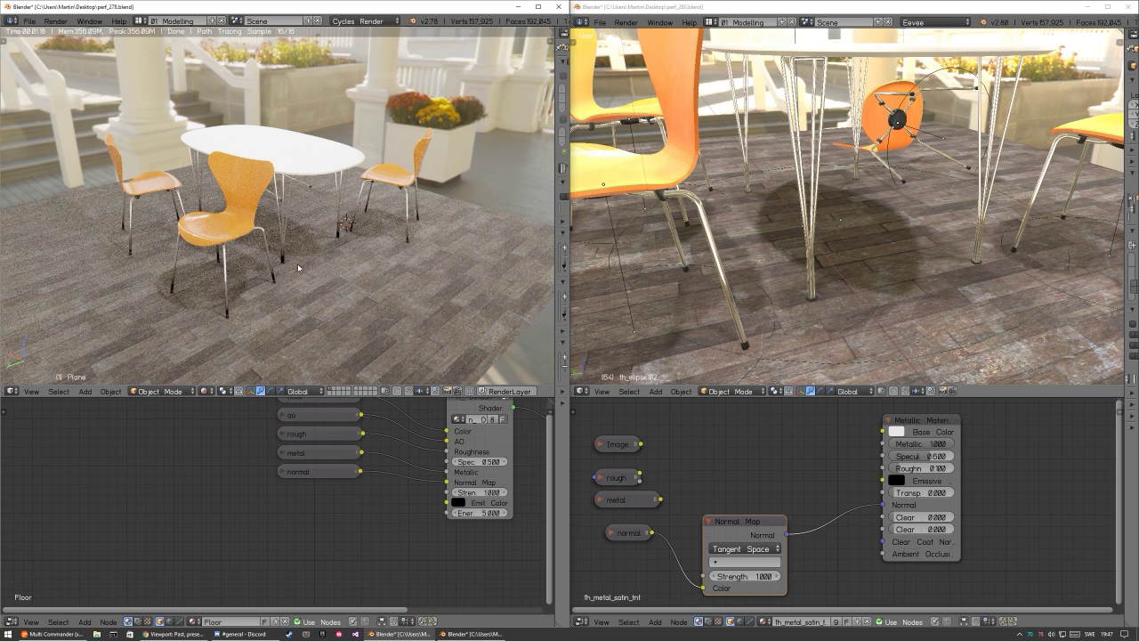
right_click(268, 246)
scroll(321, 353, up, 4)
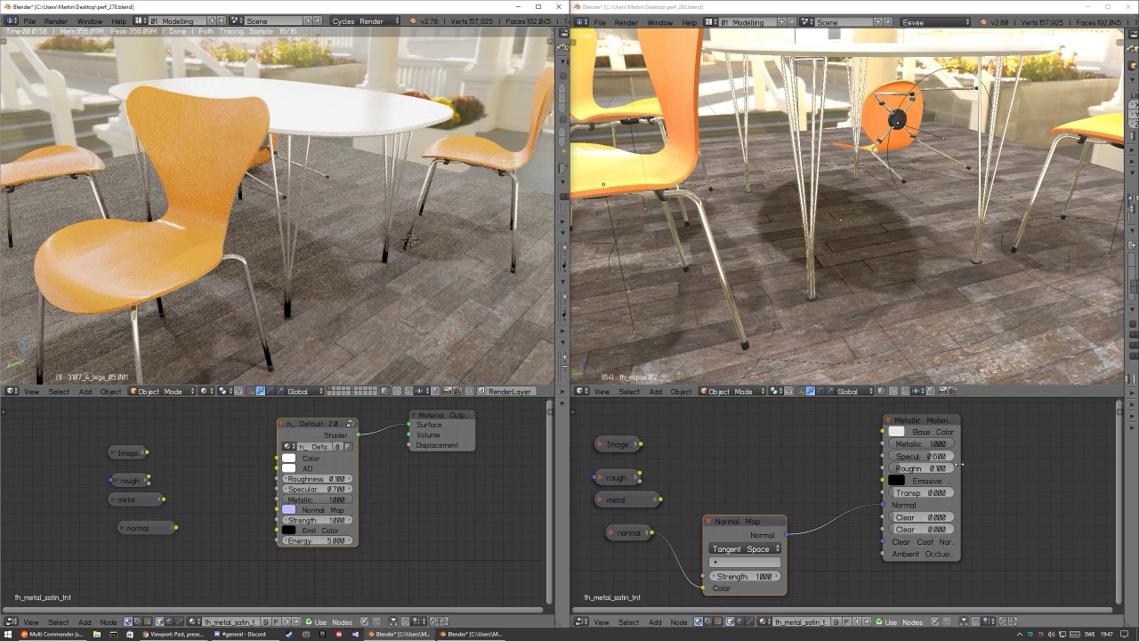
drag(958, 464, 1009, 472)
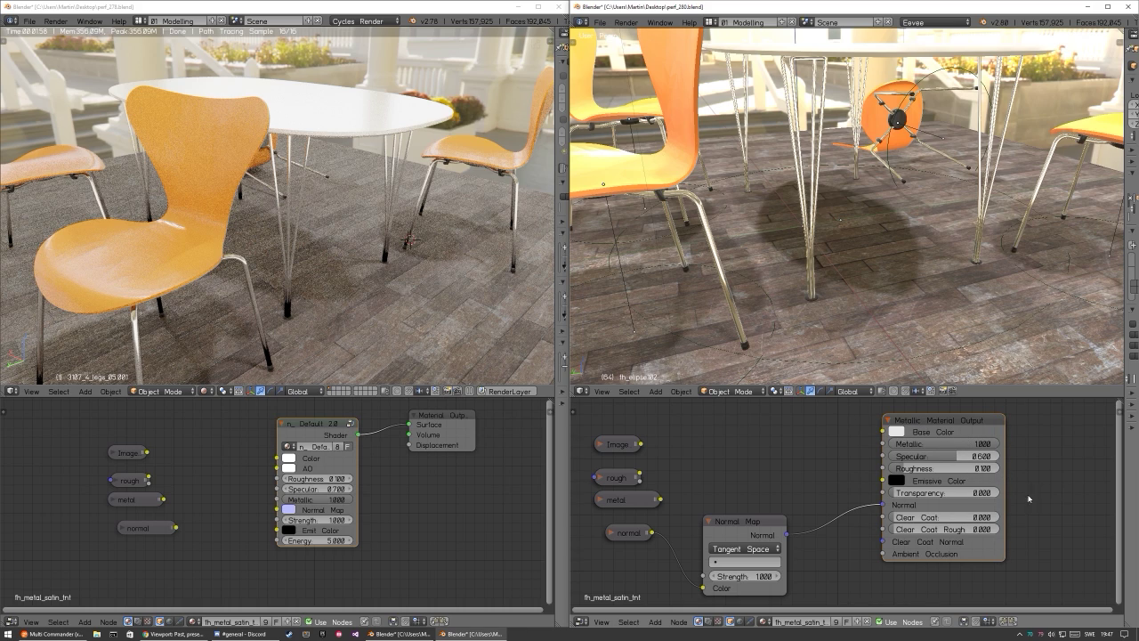
Step: Add a Material Specular Output node to the satin metal material in perf_280 and delete it again
key(shift+a)
mouse_move(759, 446)
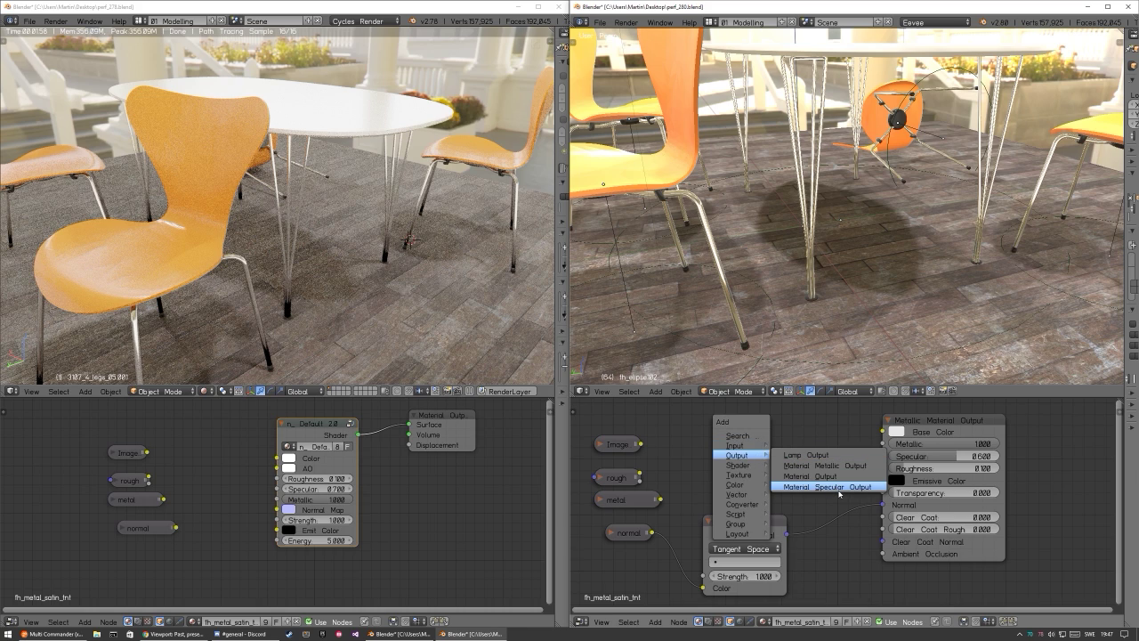
click(839, 491)
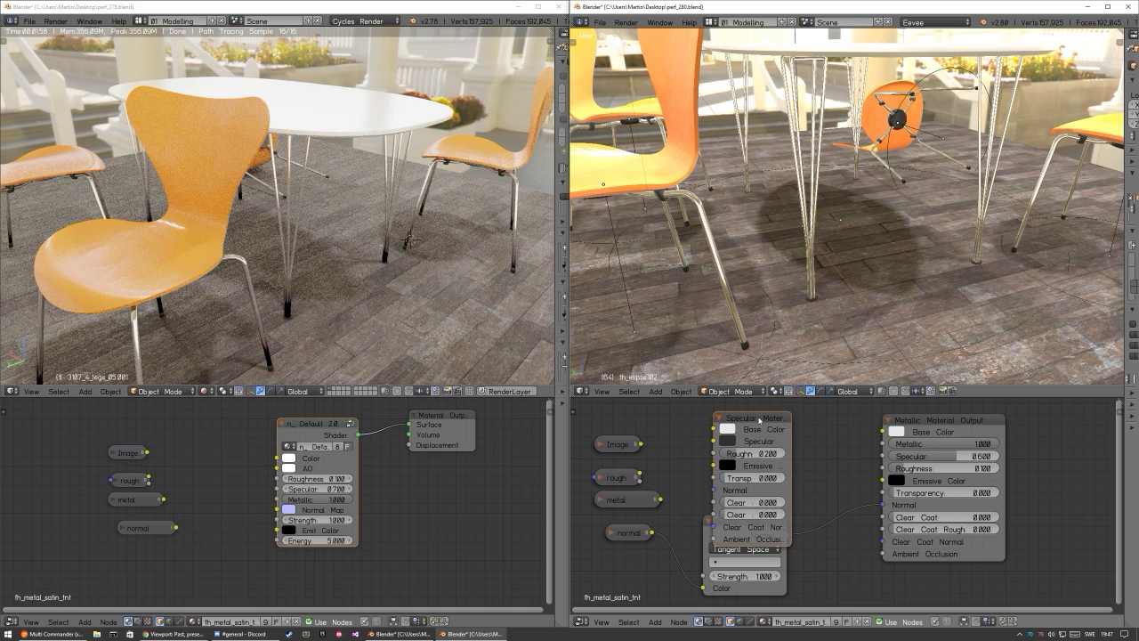
key(x)
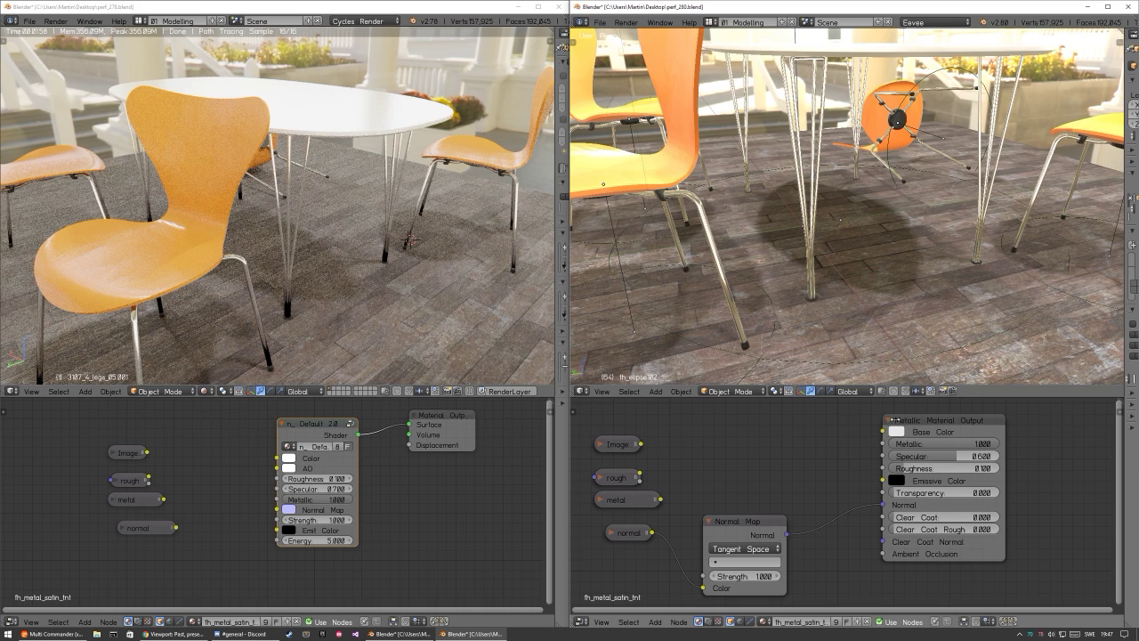
Step: Select the front chair's metal legs in perf_280 and set their material's Specular to 0.499
click(728, 291)
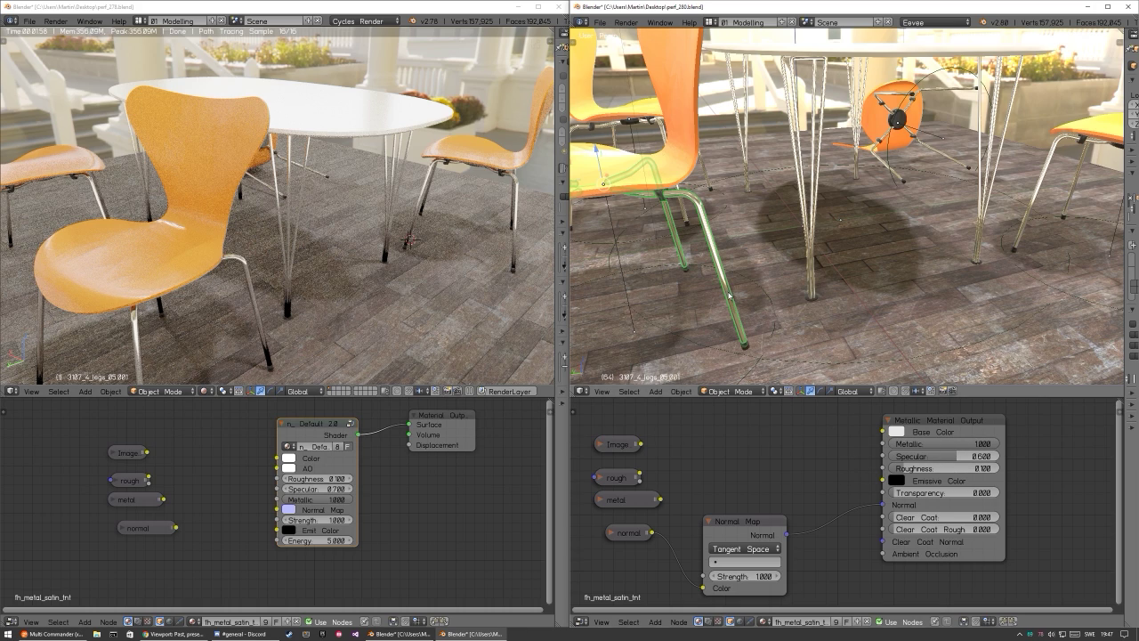
click(957, 457)
mouse_move(940, 456)
mouse_down()
mouse_move(910, 457)
mouse_move(941, 458)
mouse_up()
click(935, 457)
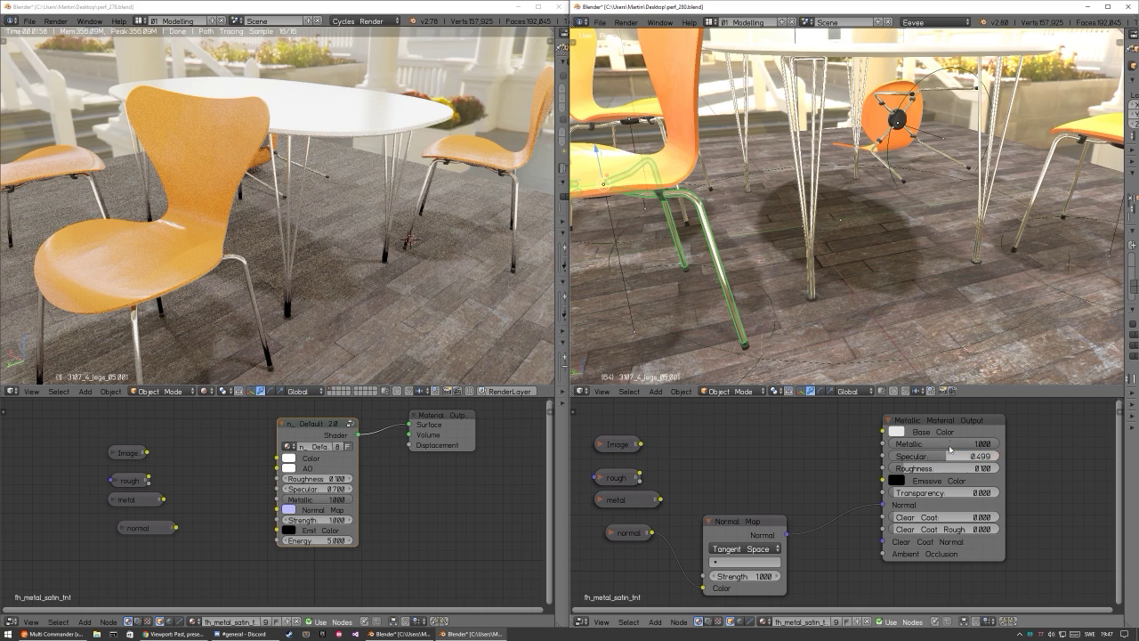
Step: Try putting the Metallic Material Output node into a node group, and return to the ungrouped material
click(949, 423)
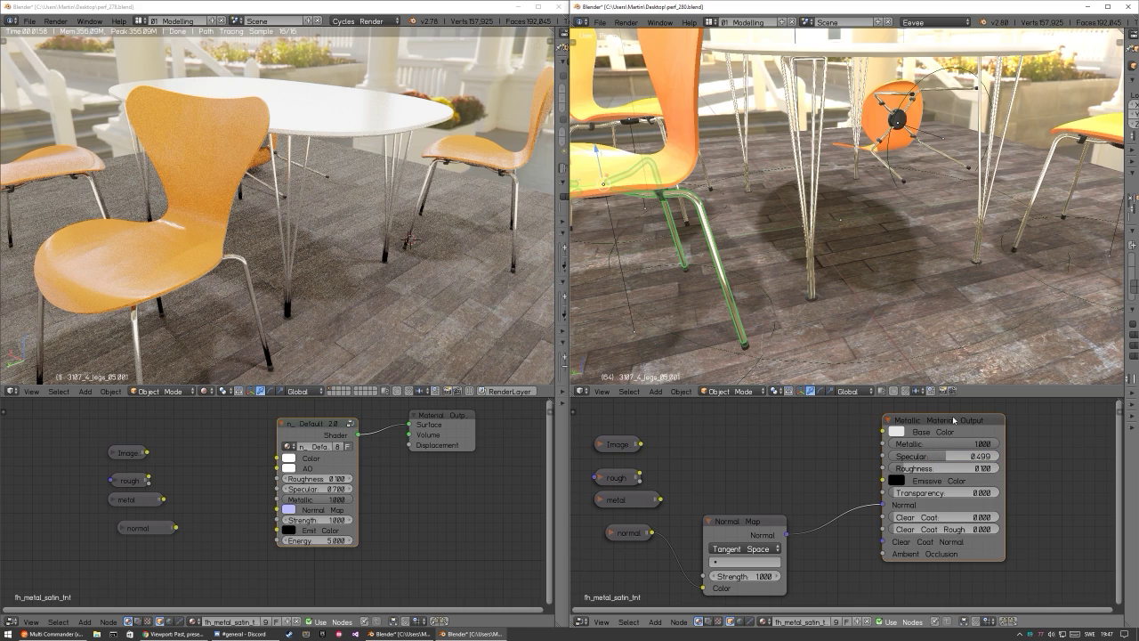
key(ctrl+g)
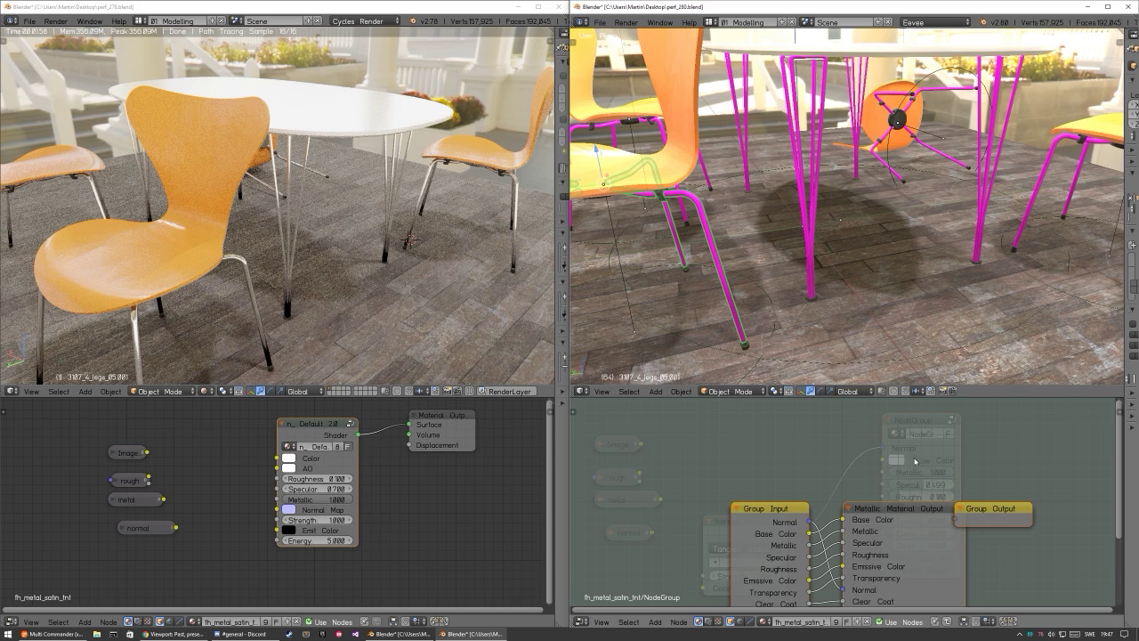
key(Tab)
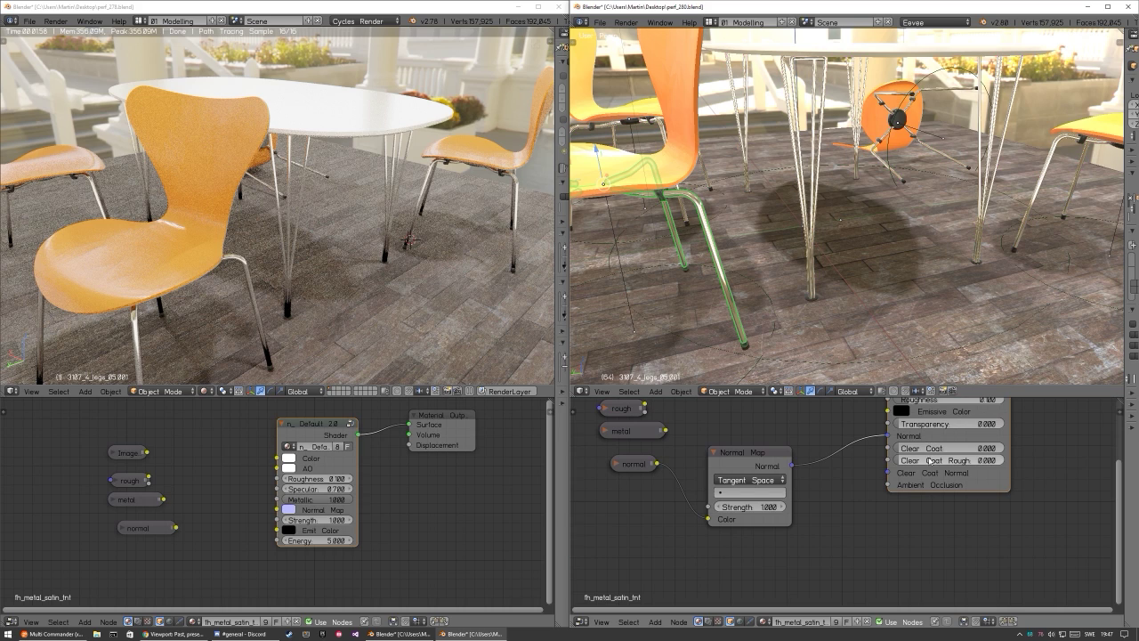
middle_drag(933, 484, 919, 517)
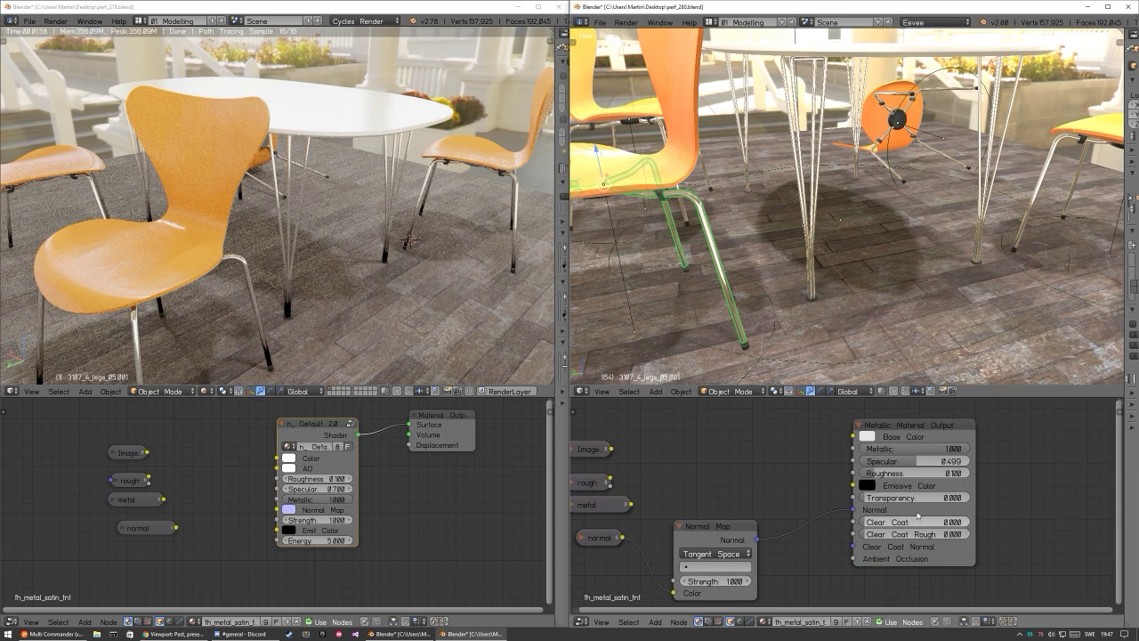
click(915, 425)
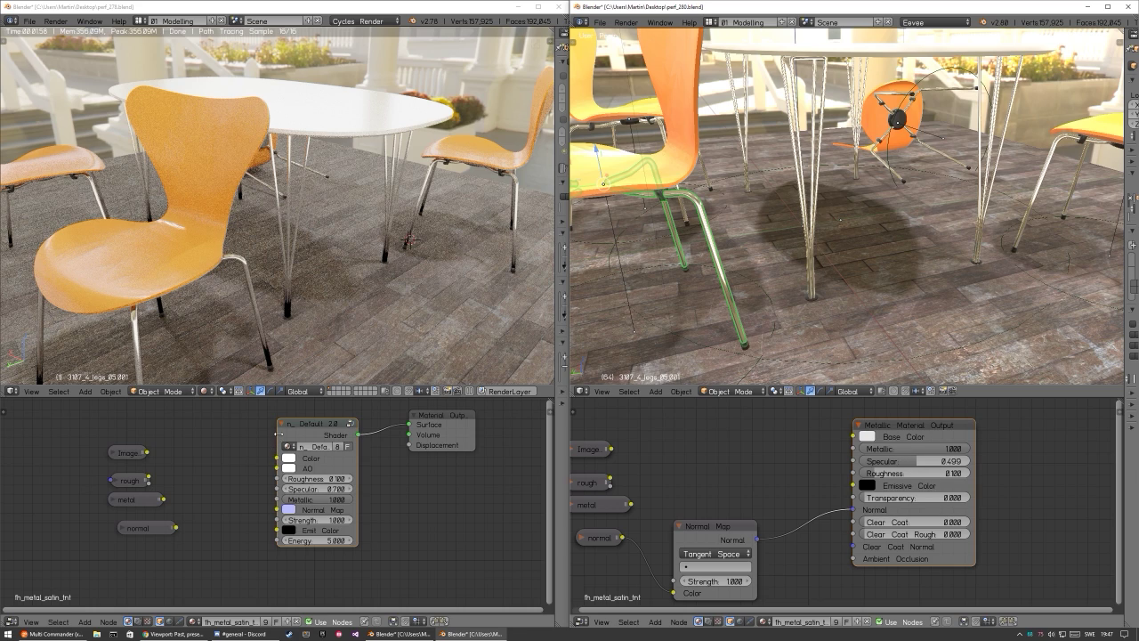
Step: Widen the metal shader node in perf_278 and vary its Roughness through 0.678 and 0.278 to 0.178
drag(279, 434, 267, 434)
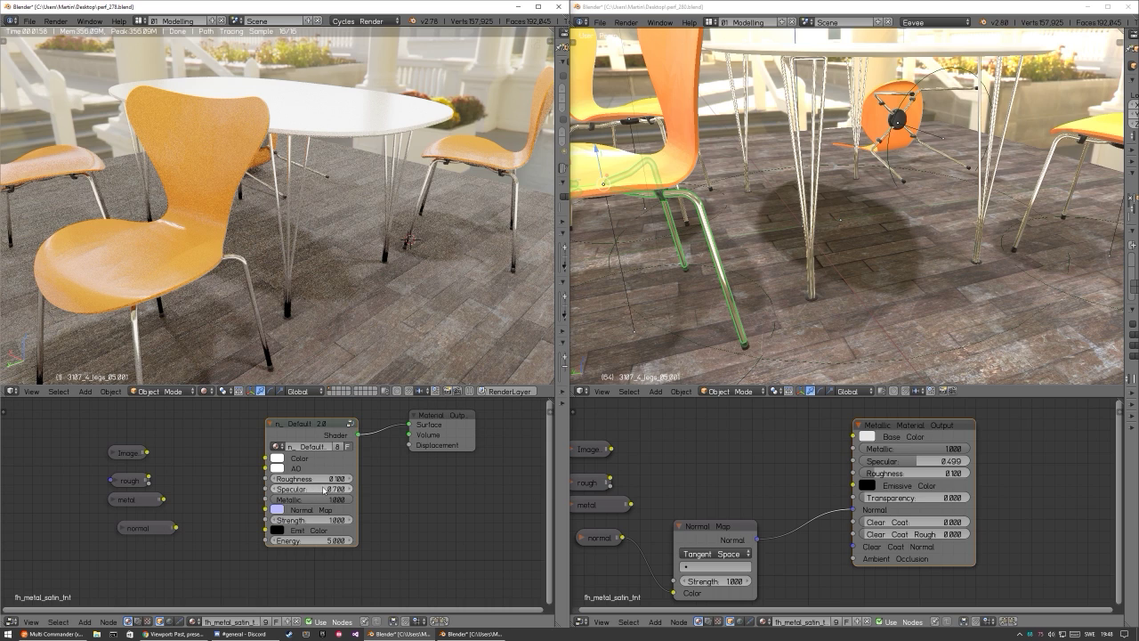
drag(305, 479, 388, 488)
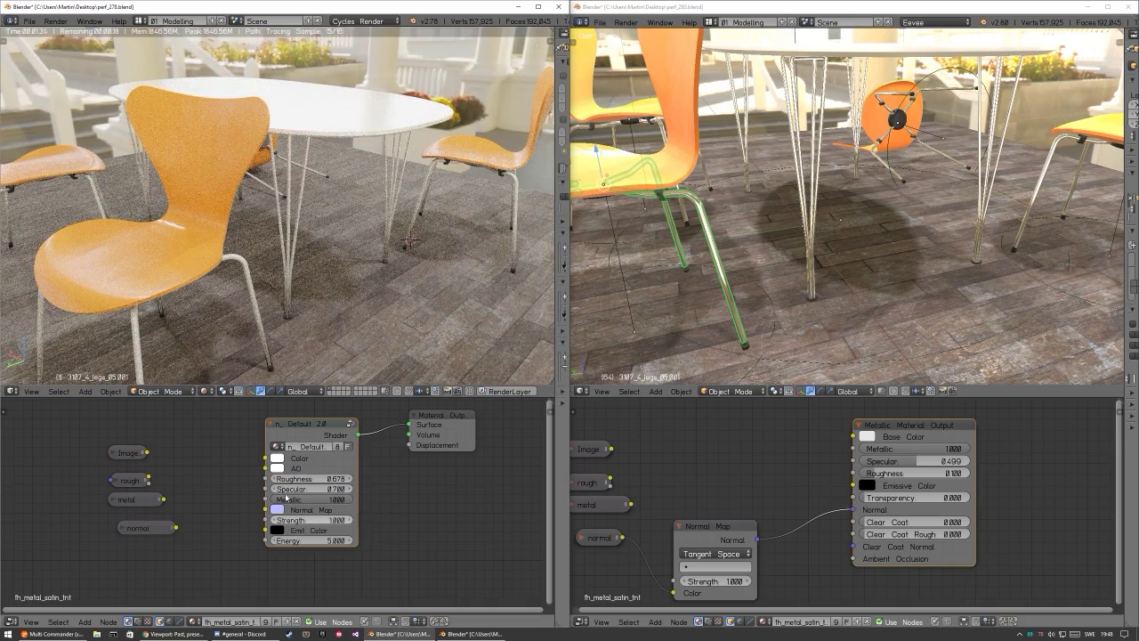
click(275, 479)
click(275, 480)
click(275, 480)
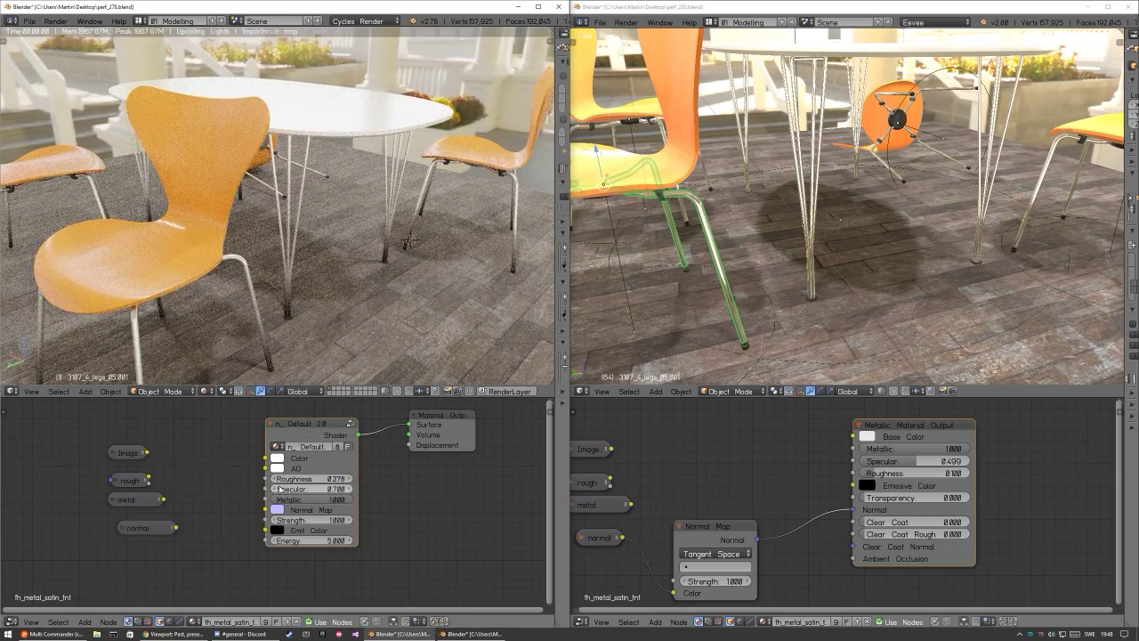
click(277, 481)
drag(278, 481, 270, 481)
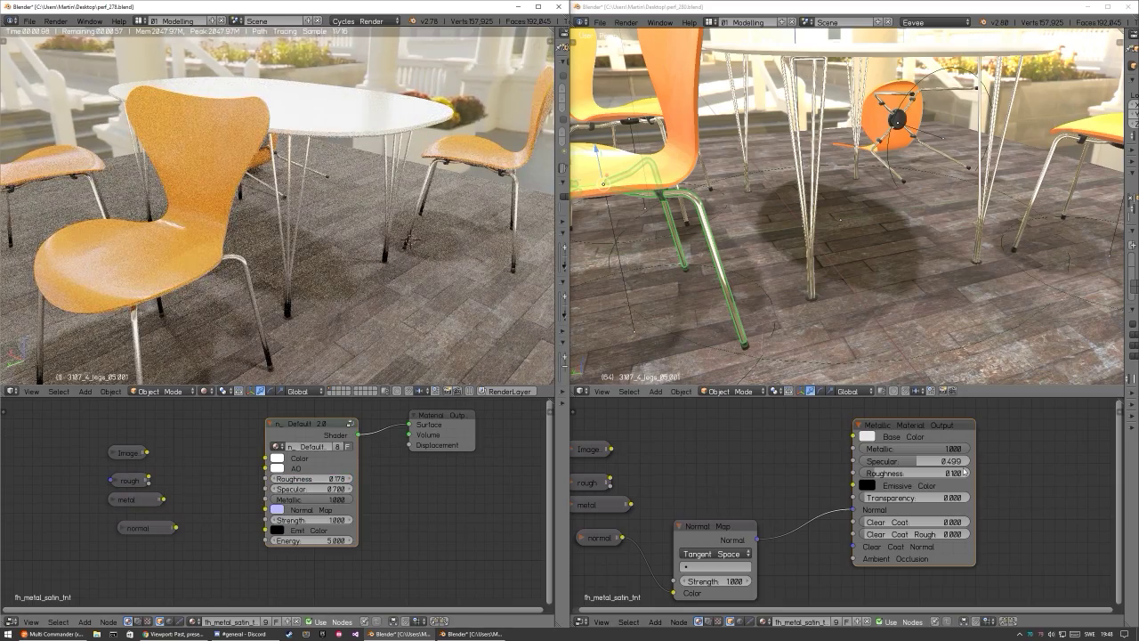
Step: Set the metal material's Specular to 0.100 in perf_280 and its Roughness to 0.100 in perf_278
click(931, 460)
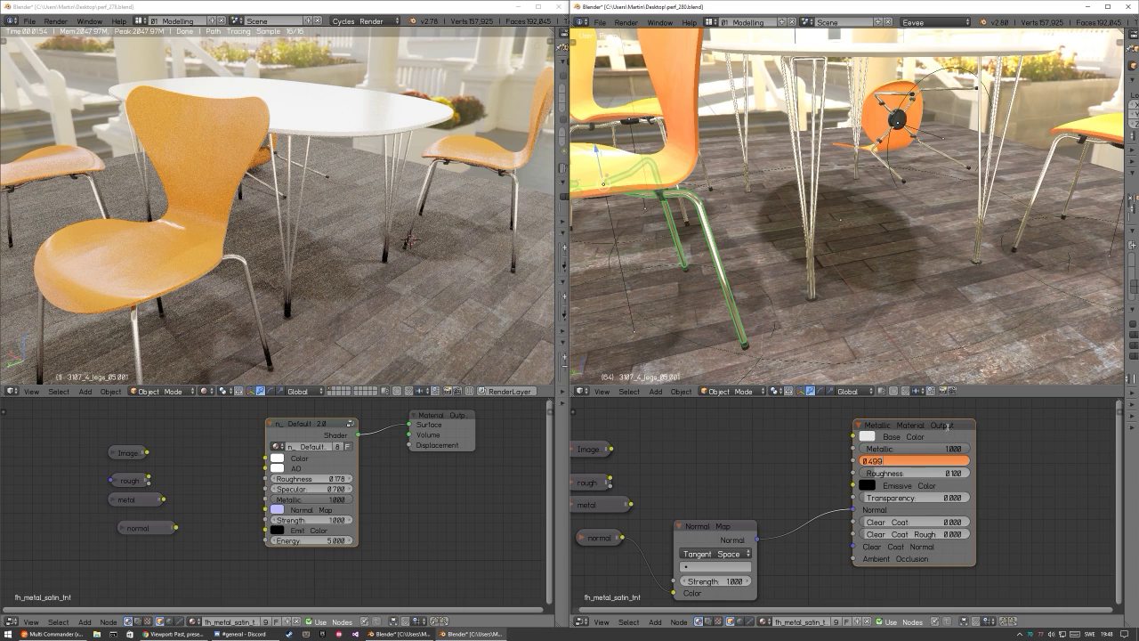
key(Return)
click(932, 462)
text(0.0)
key(Return)
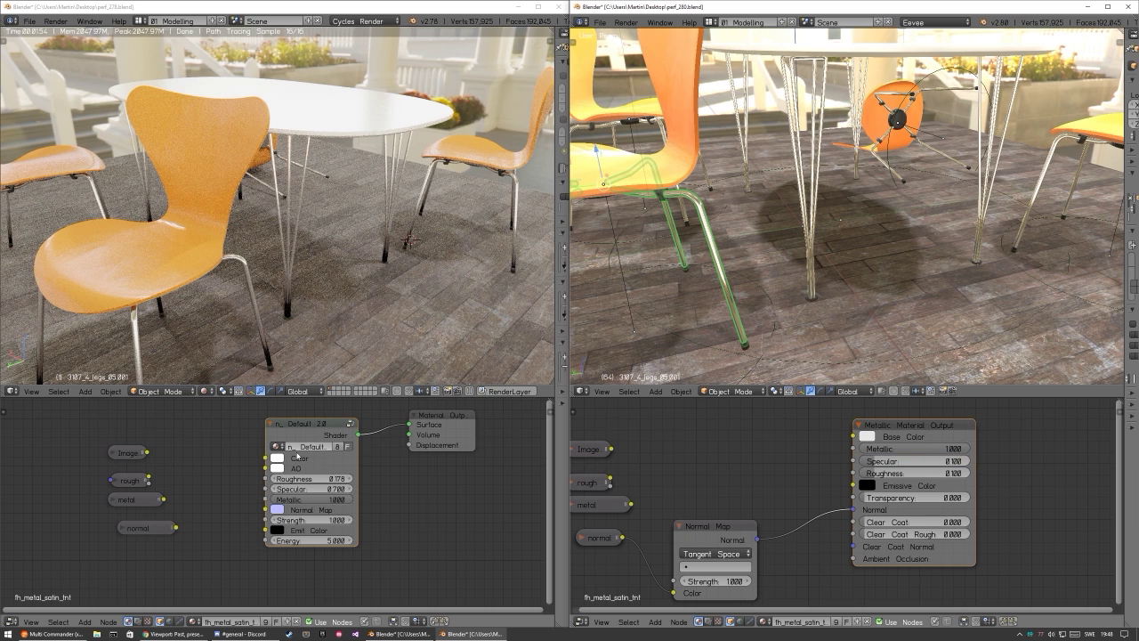
click(311, 479)
text(0.1)
key(Return)
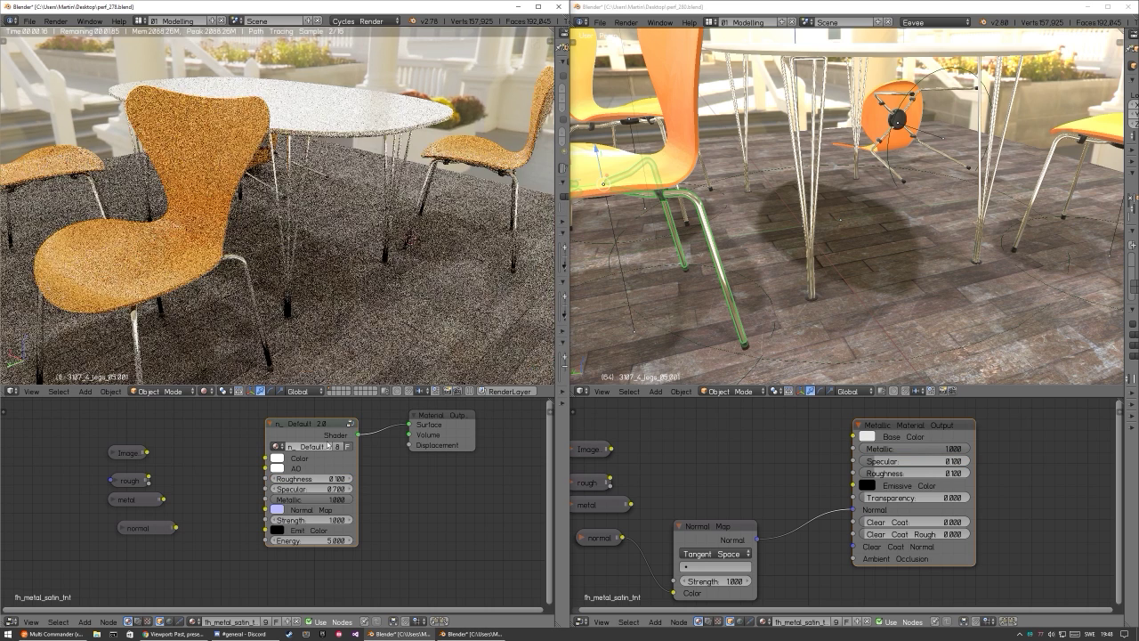
Step: Vary the Specular of the Metallic Material Output in perf_280 and restore it to 0.1
drag(890, 461, 927, 461)
click(927, 461)
text(0.1)
key(Return)
Step: Try a Roughness of 0.200 on the metal shader in perf_278 and restore it to 0.1
drag(309, 484, 335, 480)
click(346, 479)
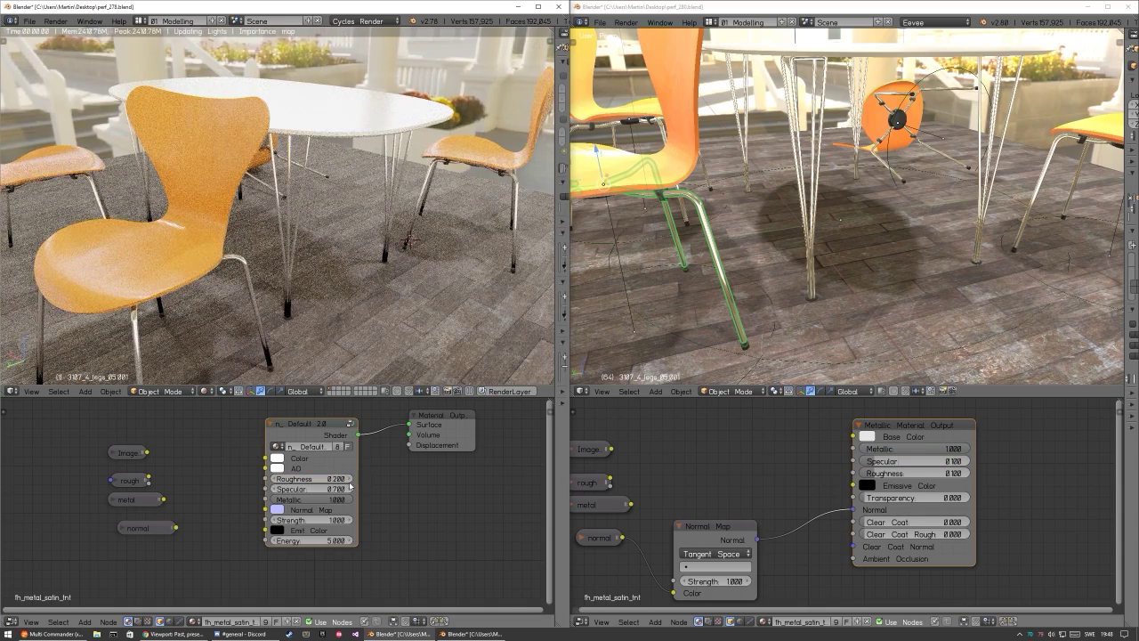
click(335, 480)
text(0.1)
key(Return)
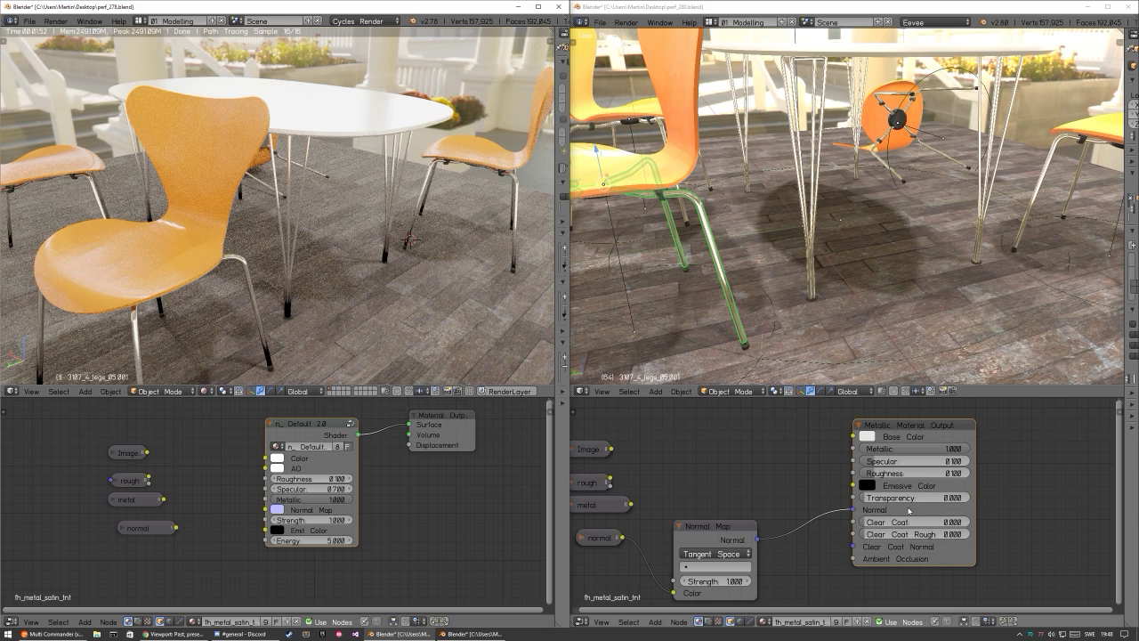
Step: Try the Transparency slider on the Metallic Material Output in perf_280 and set Clear Coat to 1.000
drag(899, 497, 859, 498)
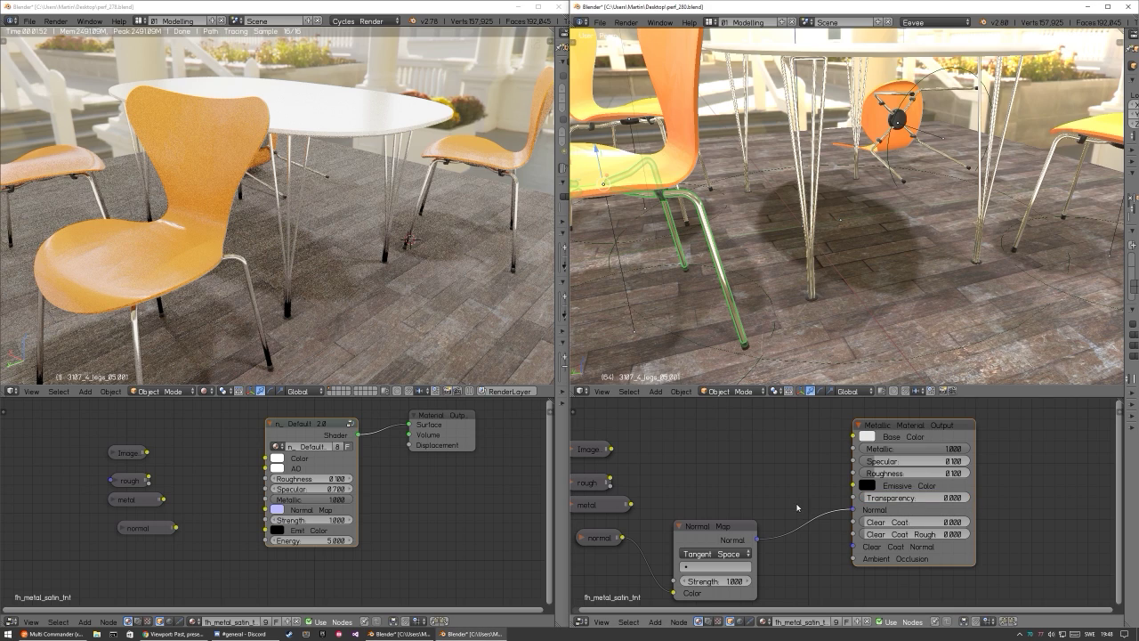
click(904, 520)
text(0.0)
text(1)
key(Return)
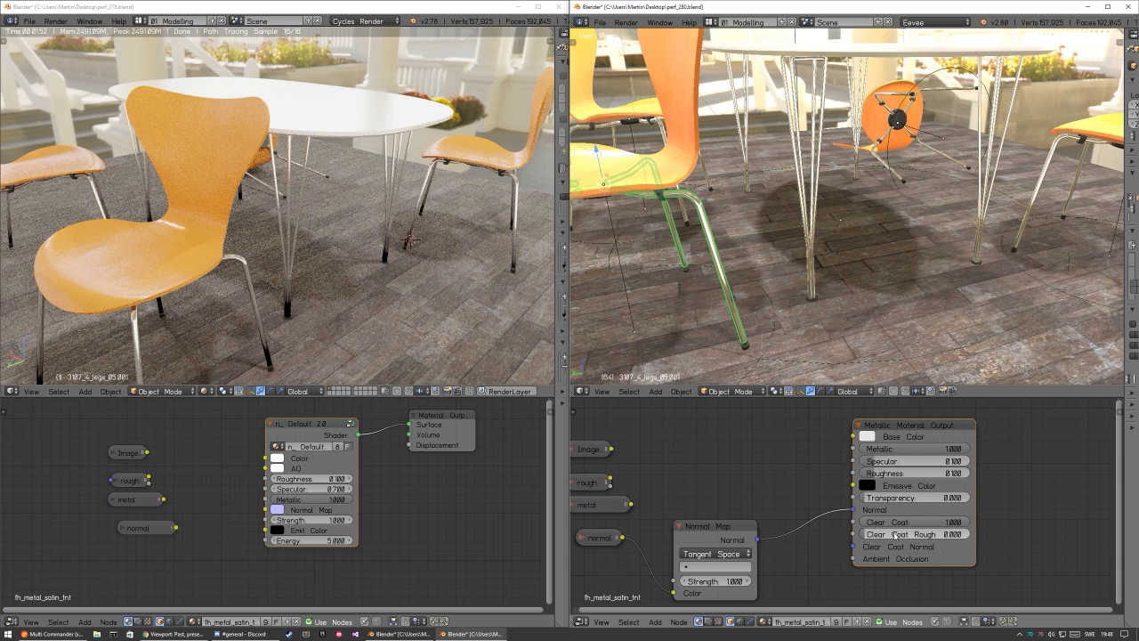
Step: Cancel an edit of the Clear Coat Rough value and reset Clear Coat to 0 in perf_280
click(907, 534)
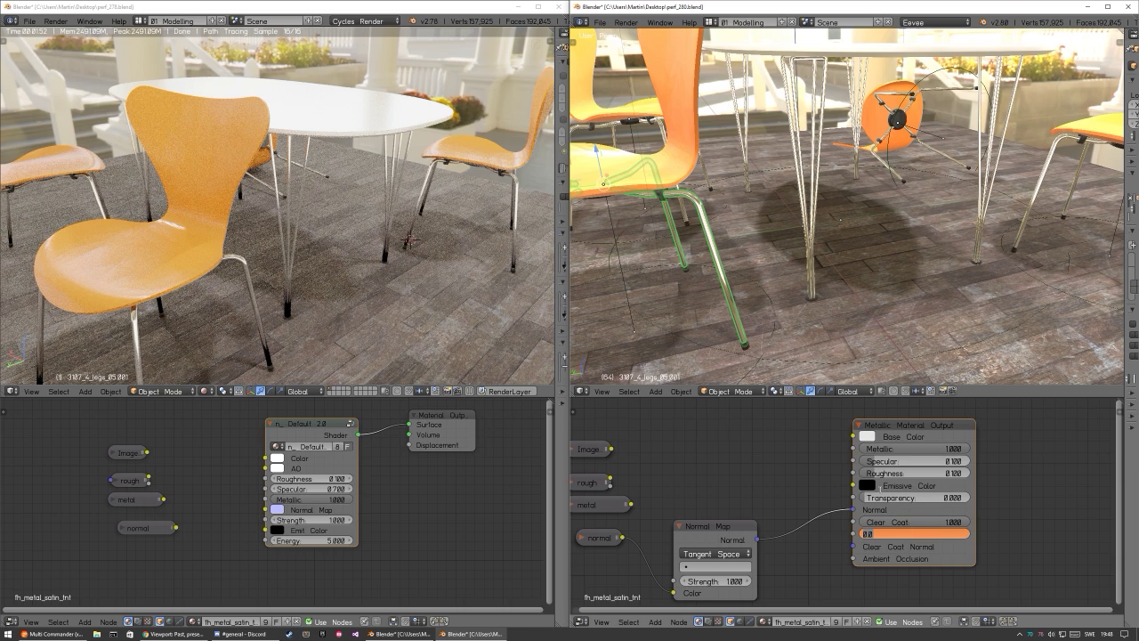
text(2.0)
key(Escape)
click(941, 523)
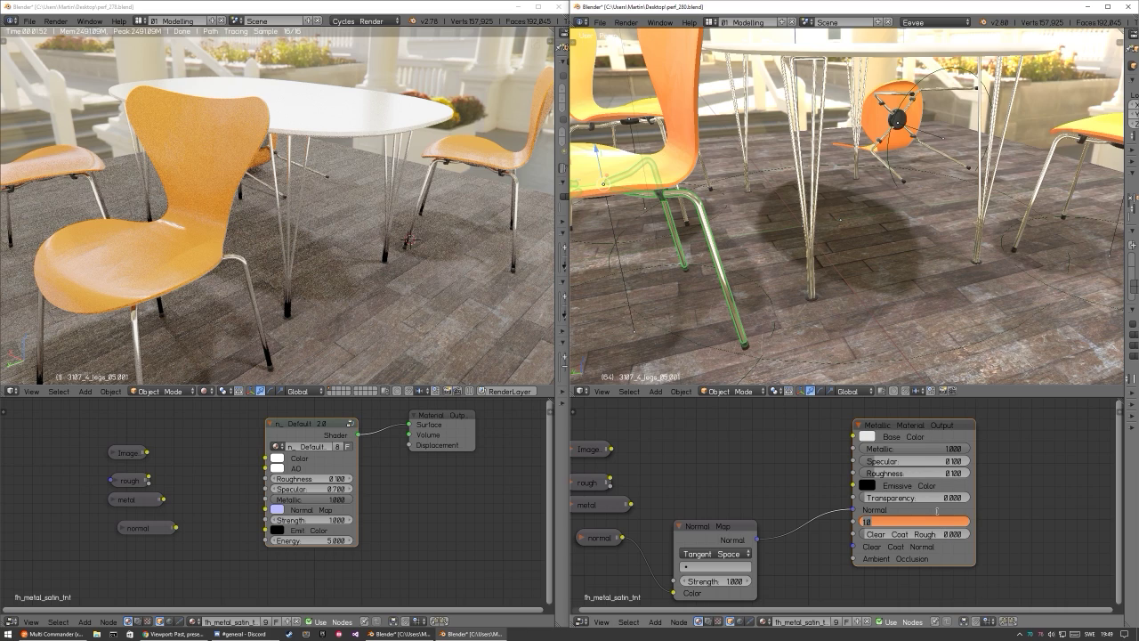
text(0)
key(Return)
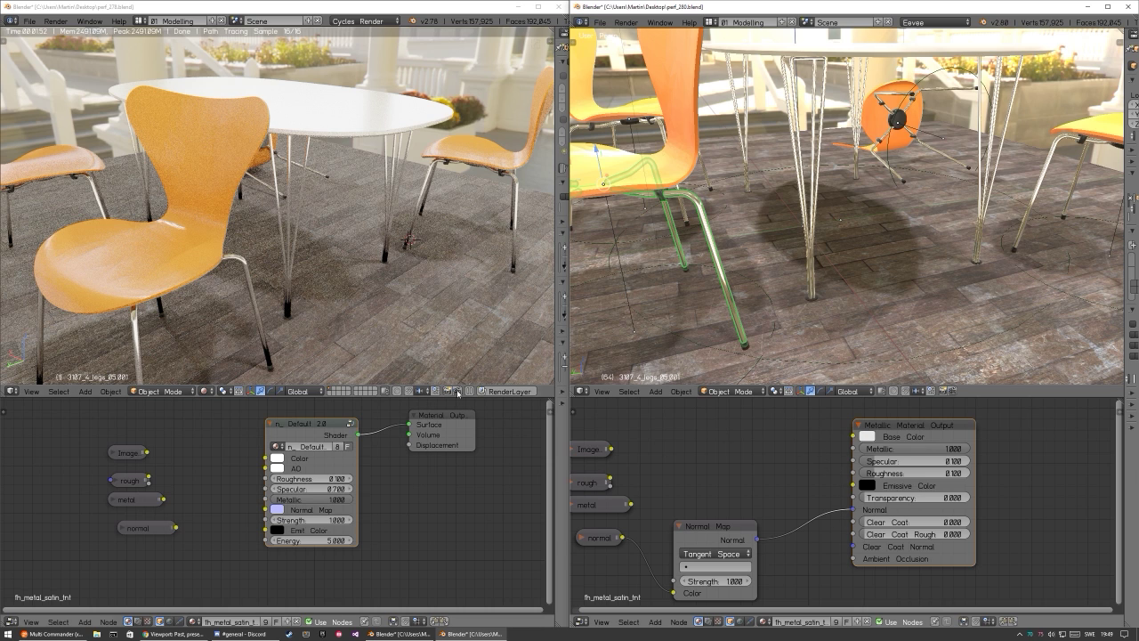
Step: Open the 3D view's properties sidebar in perf_280, inspect its Transform, Grease Pencil Layers and View sections, and collapse them
scroll(831, 253, down, 5)
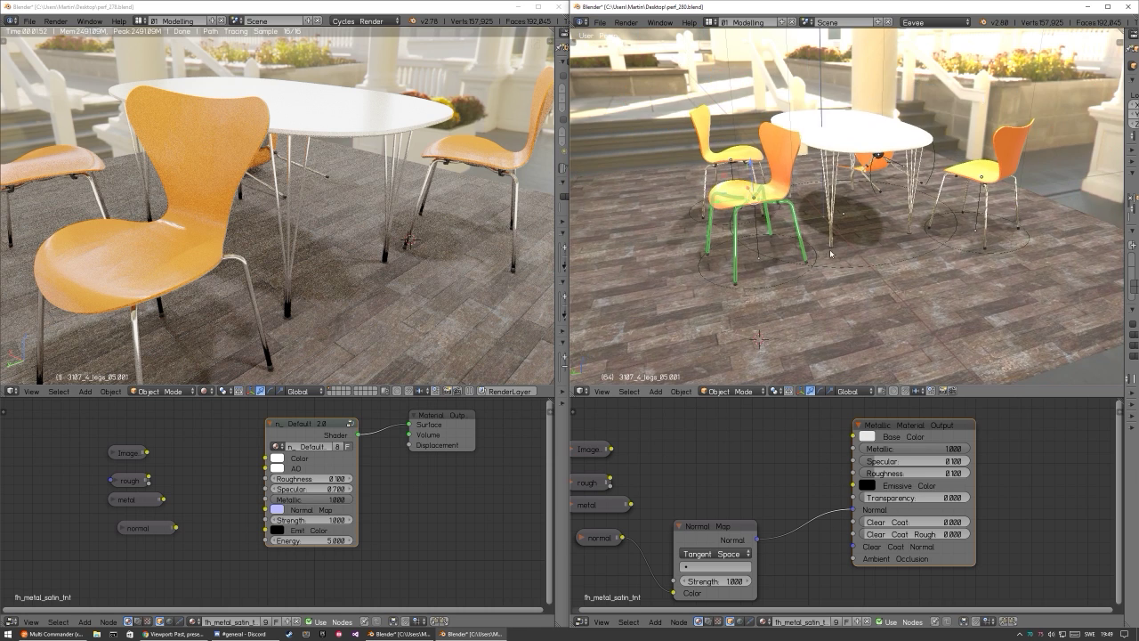
scroll(831, 254, down, 8)
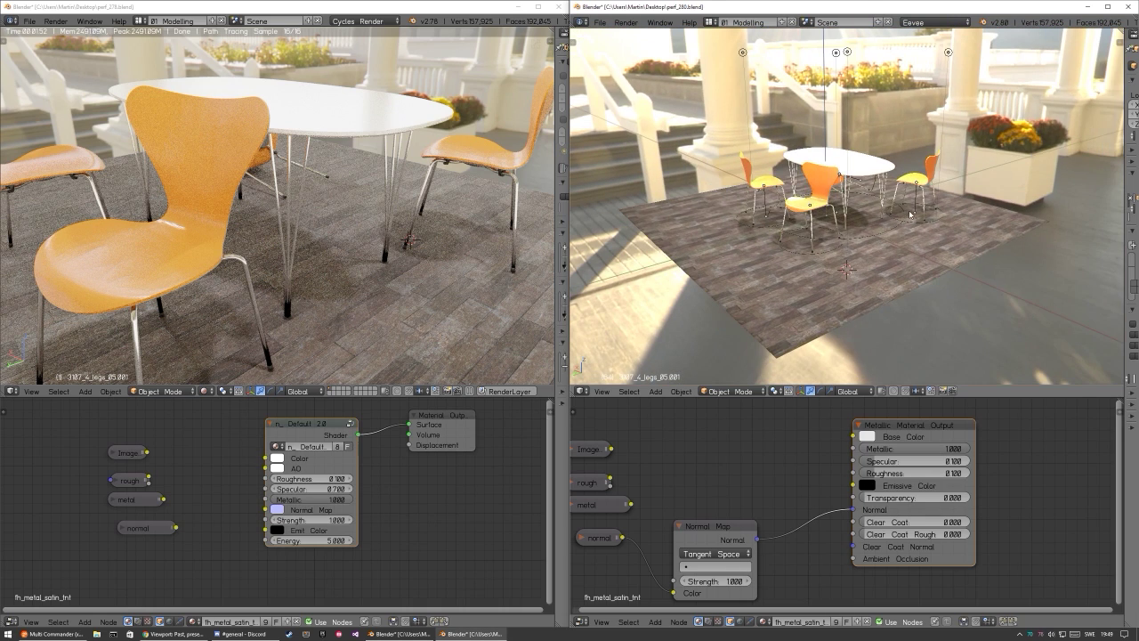
scroll(910, 213, down, 6)
key(n)
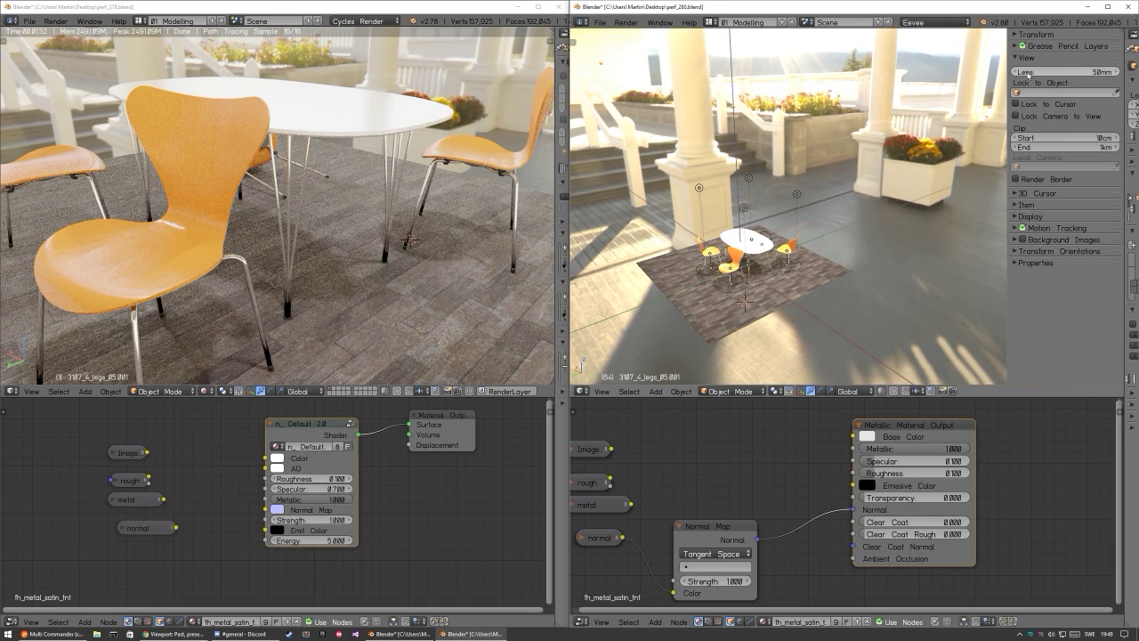
click(1036, 34)
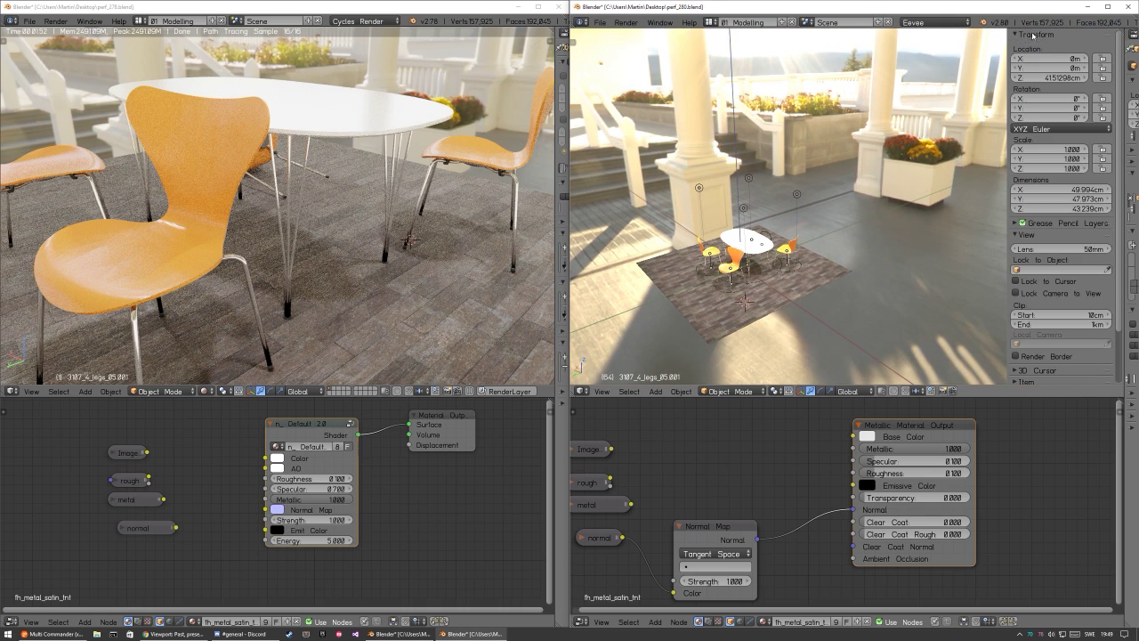
click(1034, 224)
click(1043, 225)
click(1032, 233)
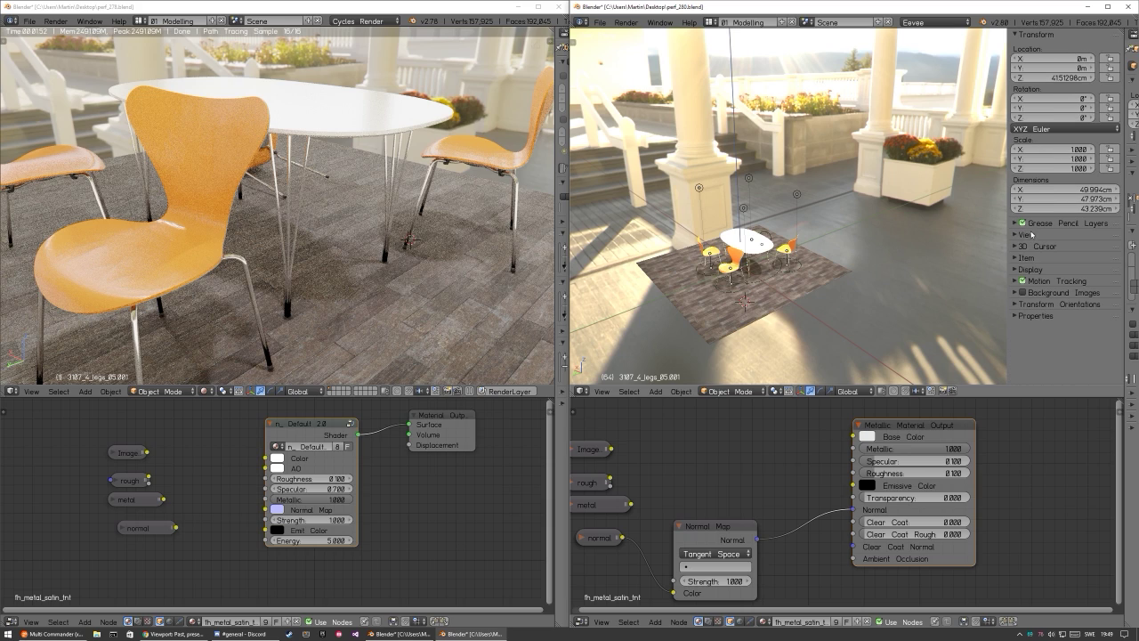
click(1031, 234)
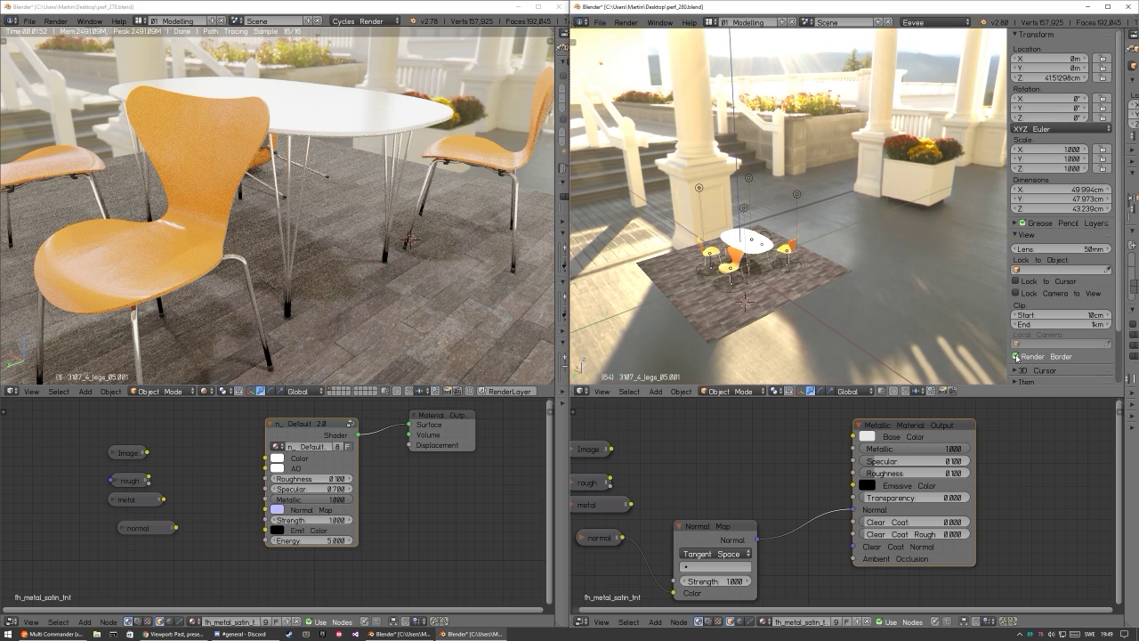
click(1024, 233)
click(1034, 34)
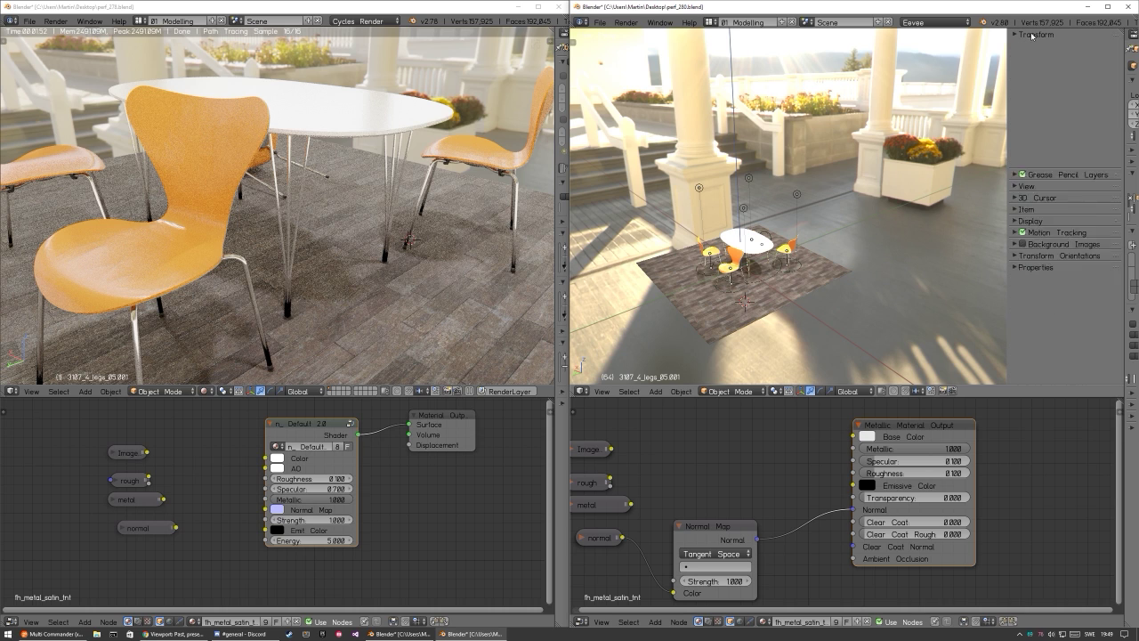
Step: Browse the object types that can be added to the perf_280 scene without adding anything
scroll(781, 272, up, 4)
shift+middle_drag(753, 301, 848, 235)
scroll(821, 248, down, 1)
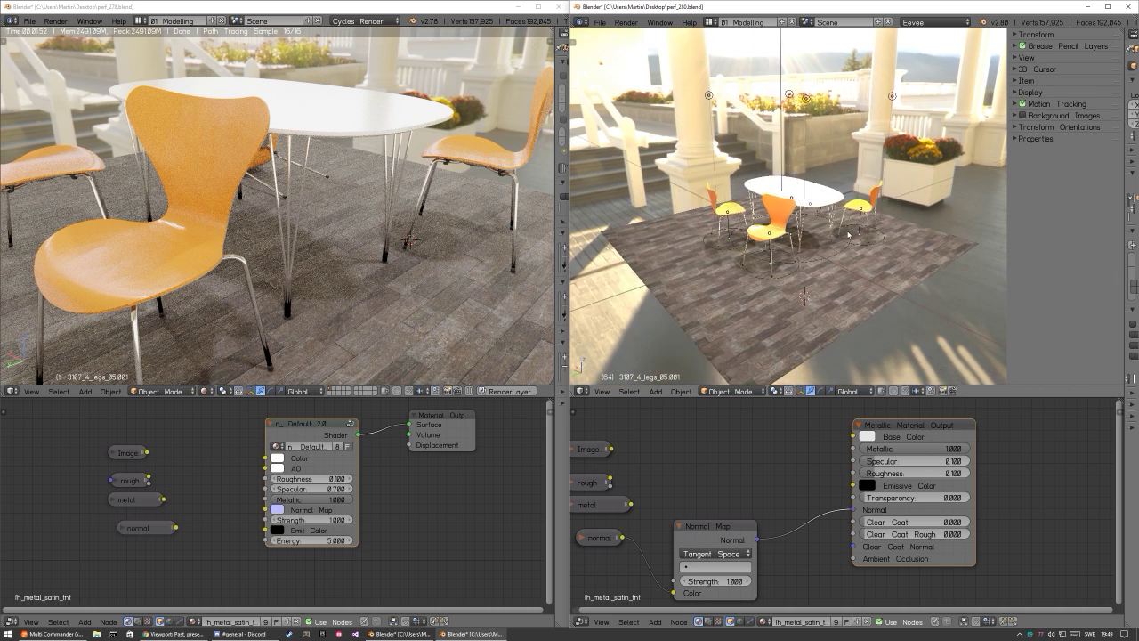
scroll(848, 235, up, 4)
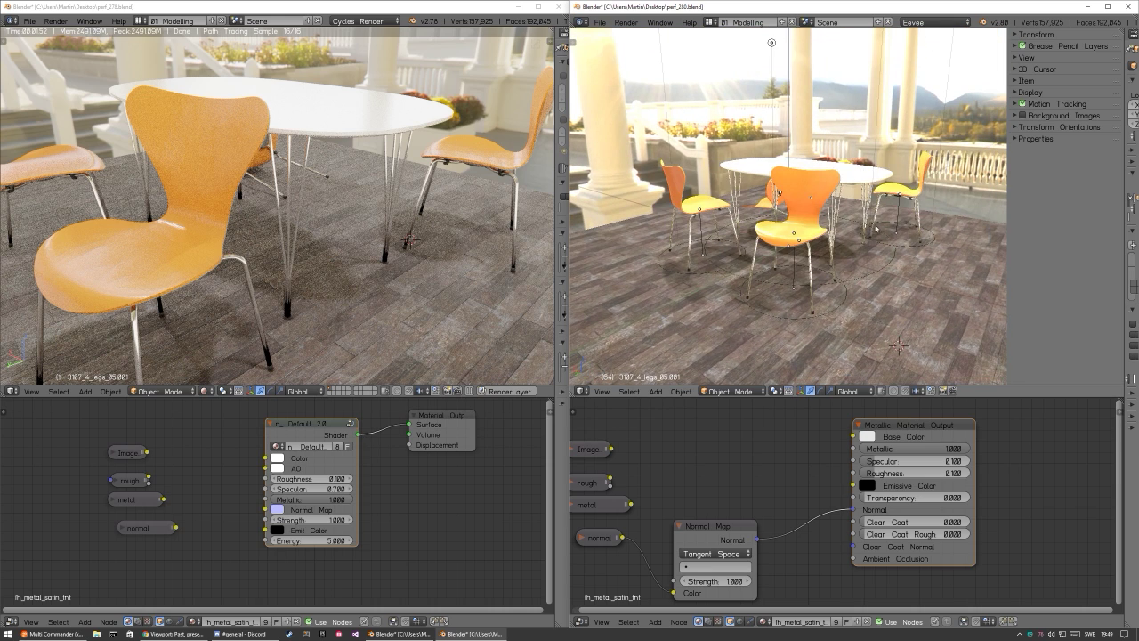
scroll(875, 229, up, 2)
key(shift+a)
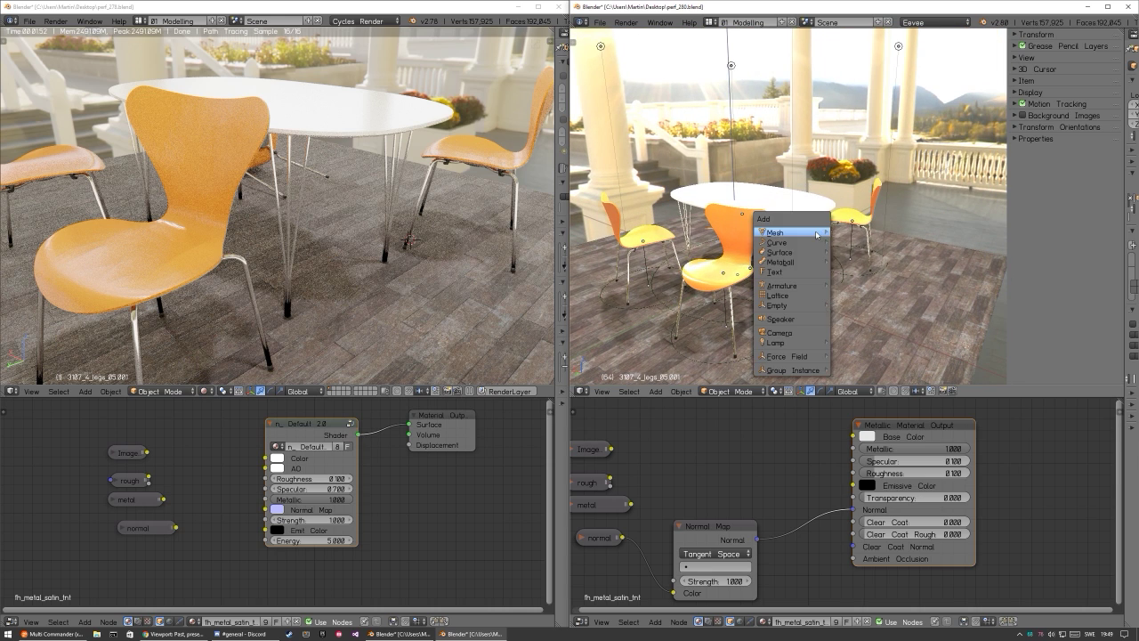
mouse_move(808, 306)
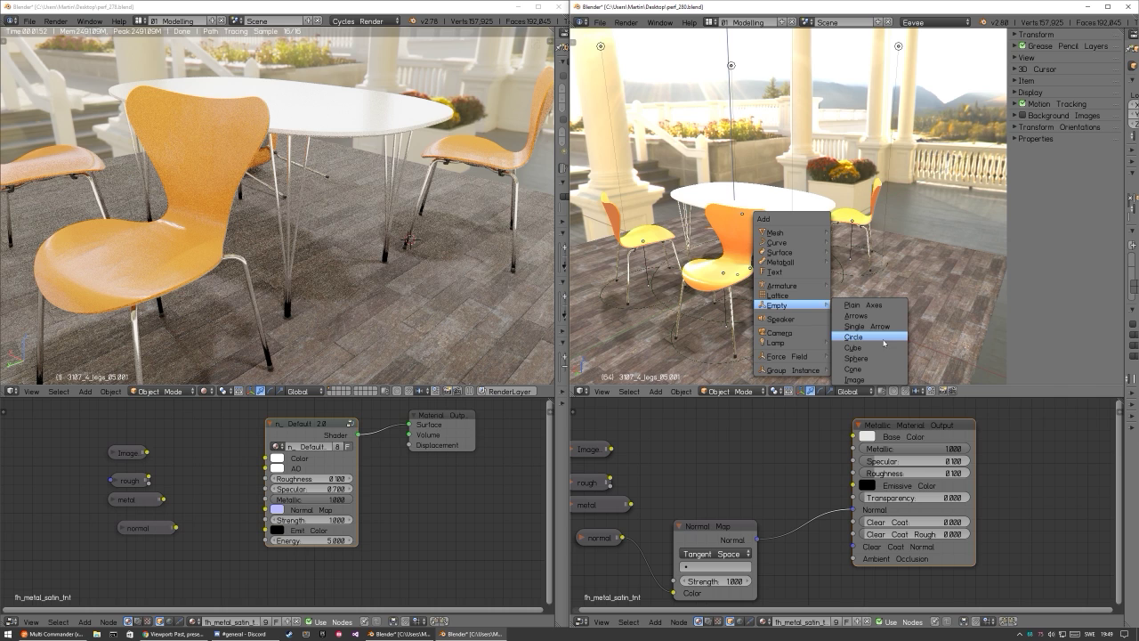
Step: Clear the selection in perf_280, add a sphere Empty and move it over the floor in front of the table
right_click(731, 310)
scroll(783, 306, up, 3)
shift+middle_drag(802, 305, 765, 267)
scroll(814, 252, up, 1)
key(a)
scroll(796, 311, down, 1)
key(shift+a)
mouse_move(806, 344)
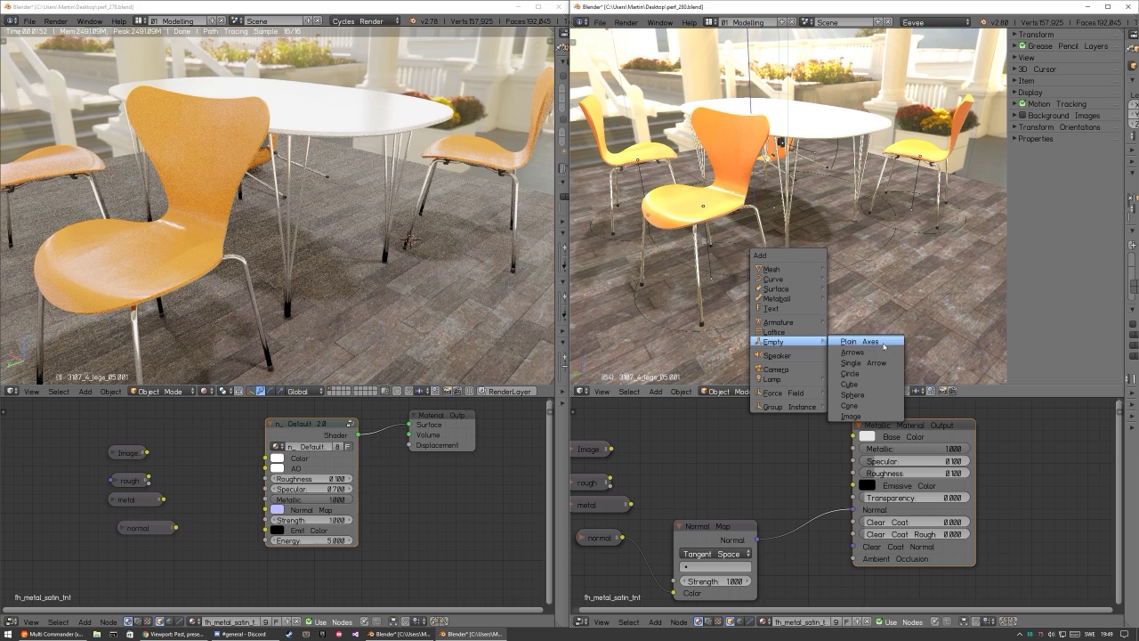
click(853, 395)
key(g)
click(856, 204)
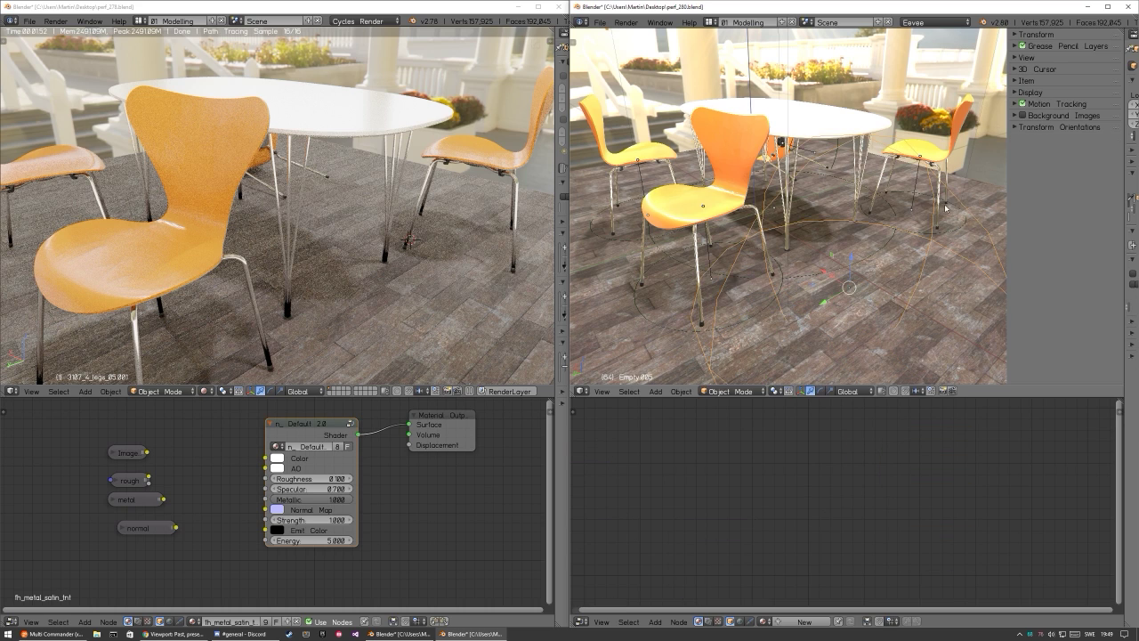
Step: Scale the sphere Empty down and move it between the table and the chair on its far side
key(s)
click(869, 287)
key(a)
right_click(868, 243)
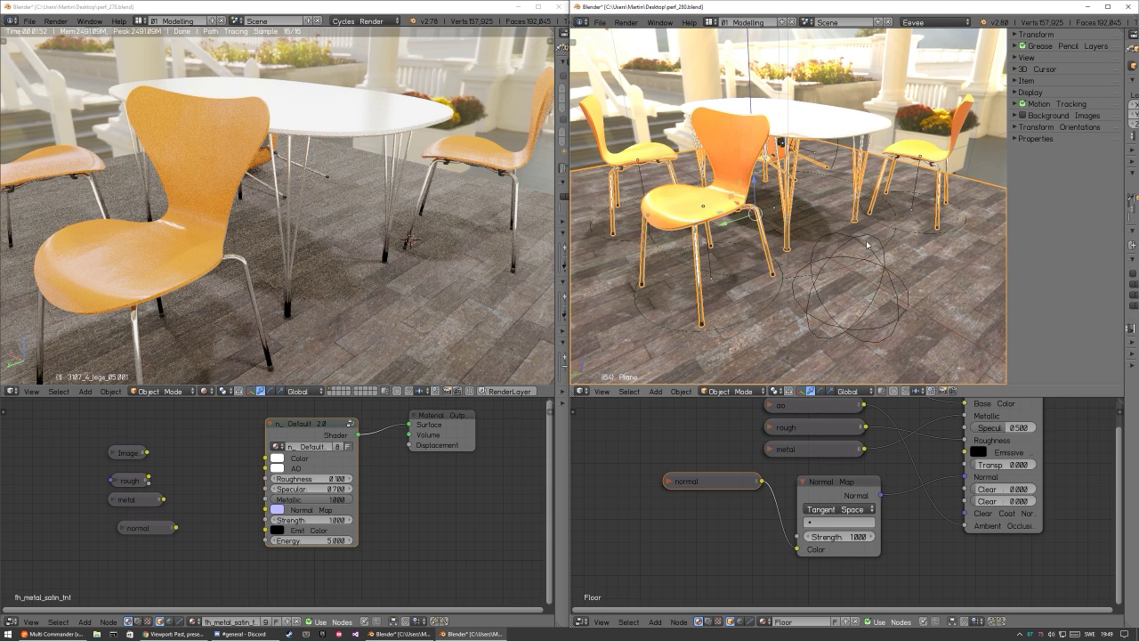
right_click(868, 248)
key(s)
click(898, 245)
key(g)
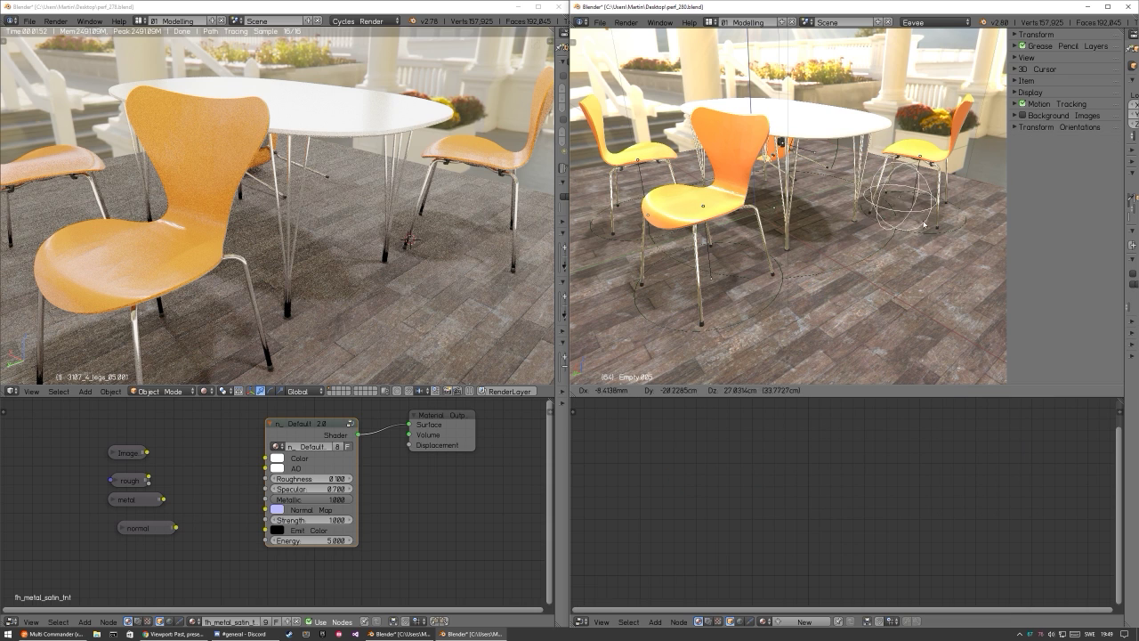
click(908, 265)
Step: Delete the sphere Empty beside the table from the perf_280 scene
middle_drag(908, 265, 947, 262)
scroll(890, 304, down, 3)
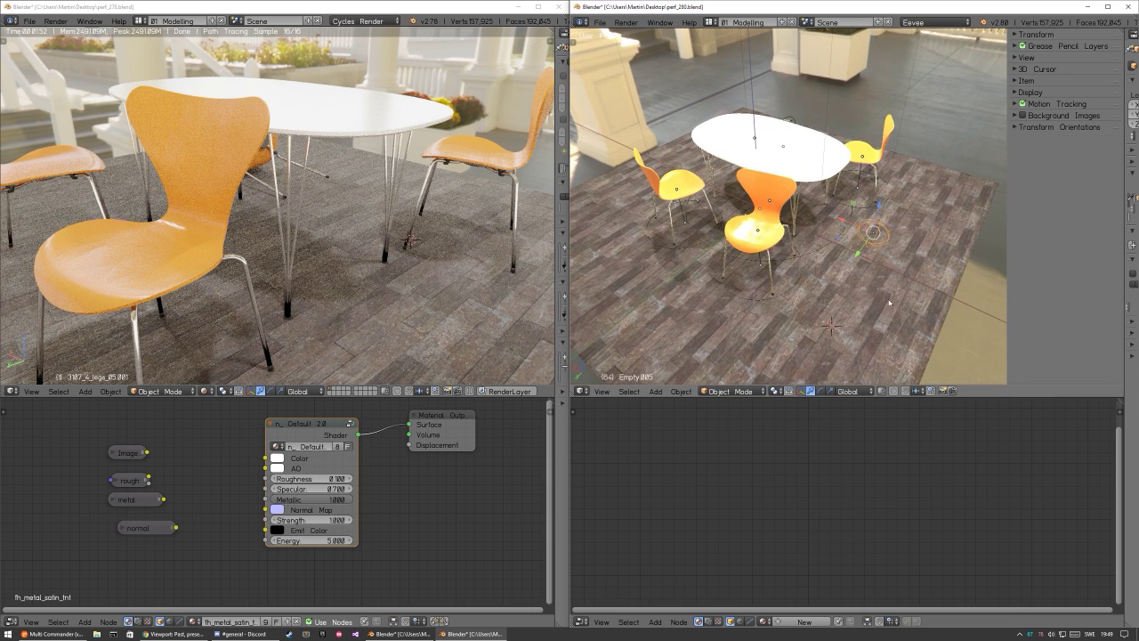
scroll(862, 283, down, 2)
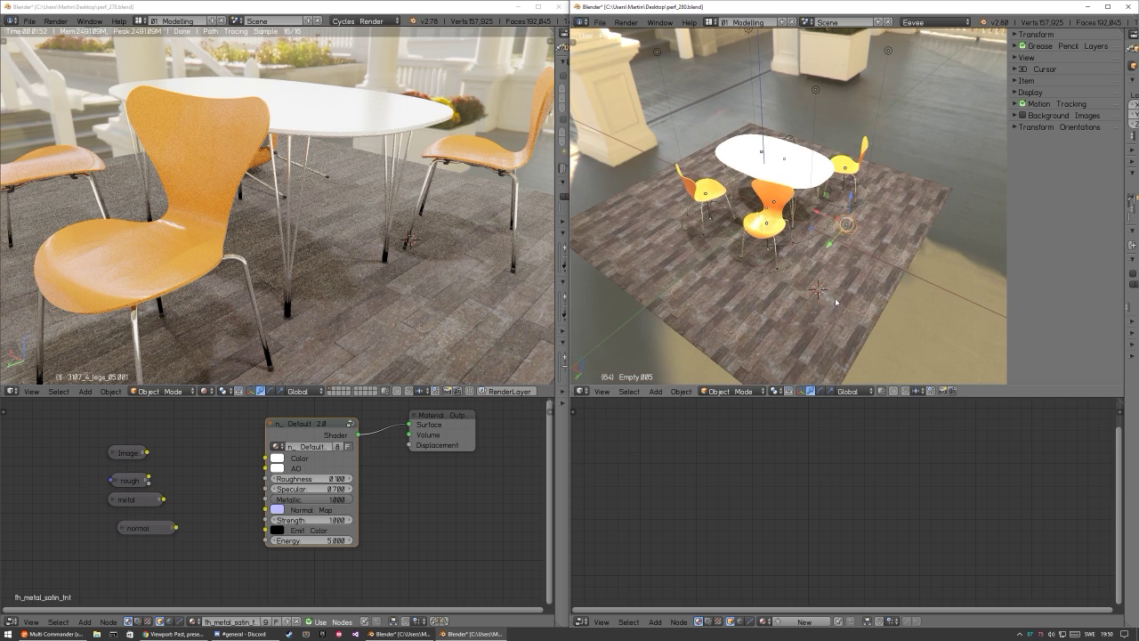
middle_drag(862, 283, 877, 221)
scroll(871, 271, up, 4)
scroll(869, 277, up, 2)
scroll(869, 277, down, 2)
right_click(868, 203)
key(x)
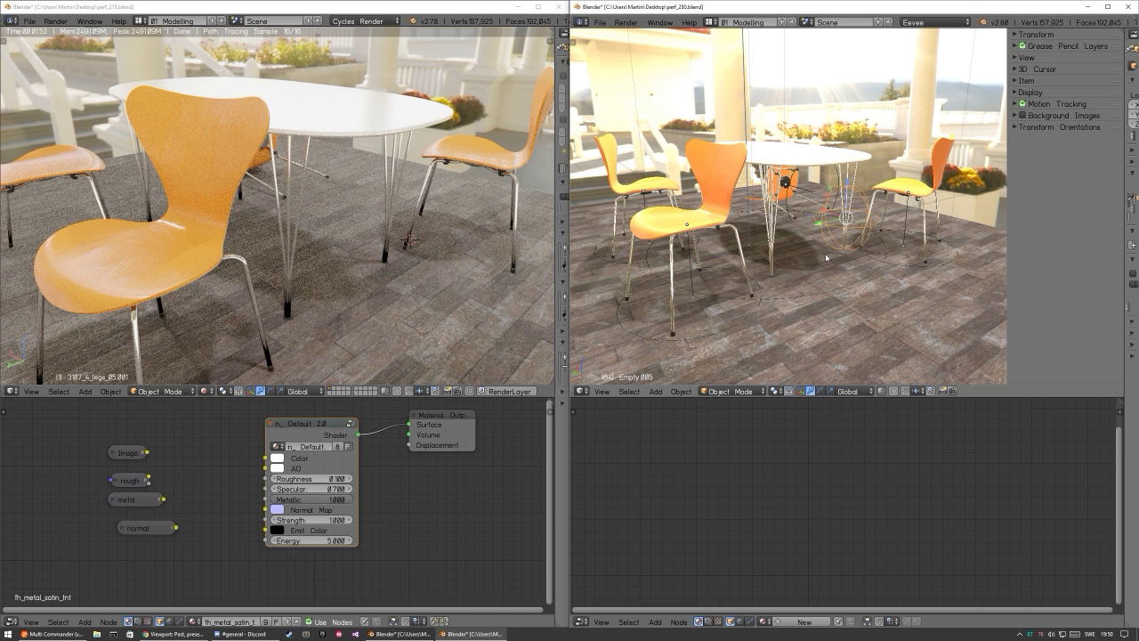
key(x)
click(863, 214)
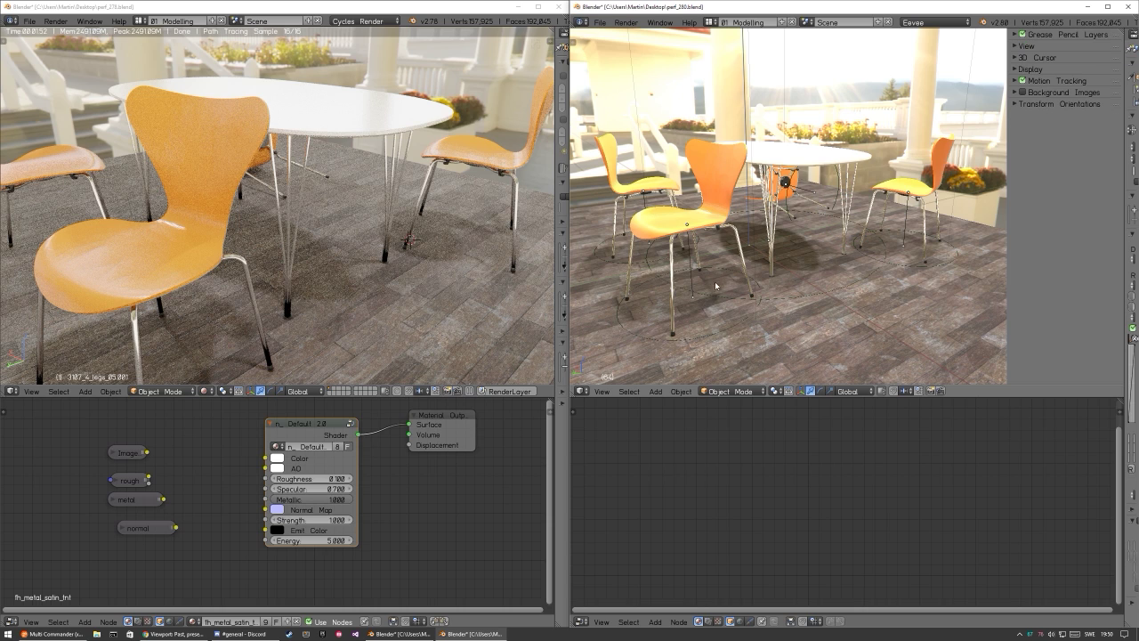
Step: Select the front chair's legs in the perf_280 viewport
click(750, 274)
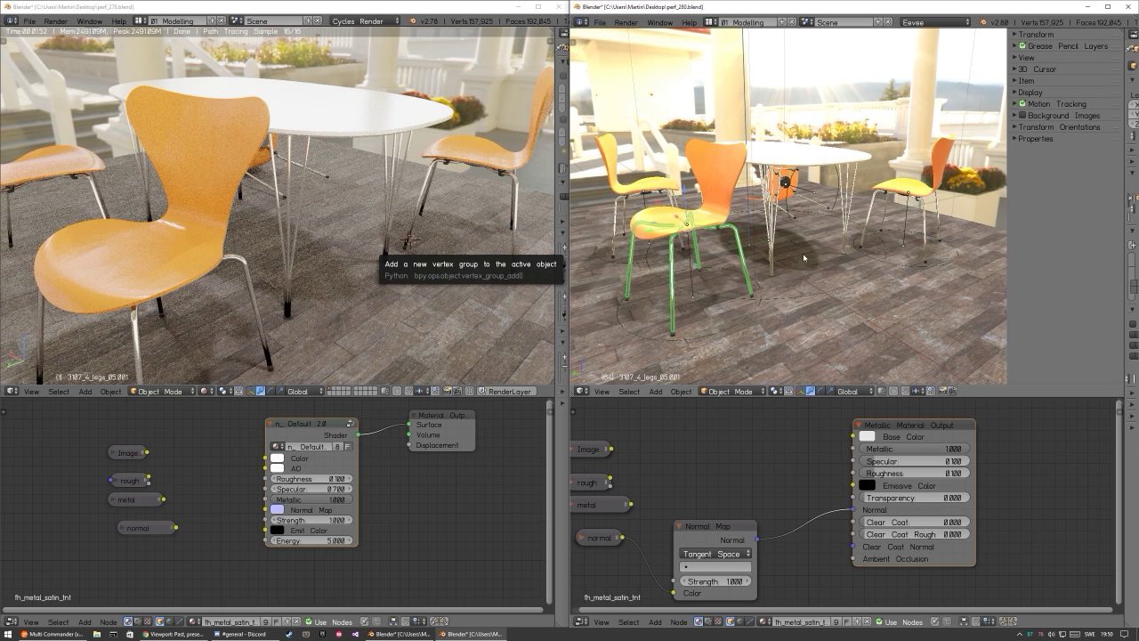
scroll(803, 257, up, 3)
key(a)
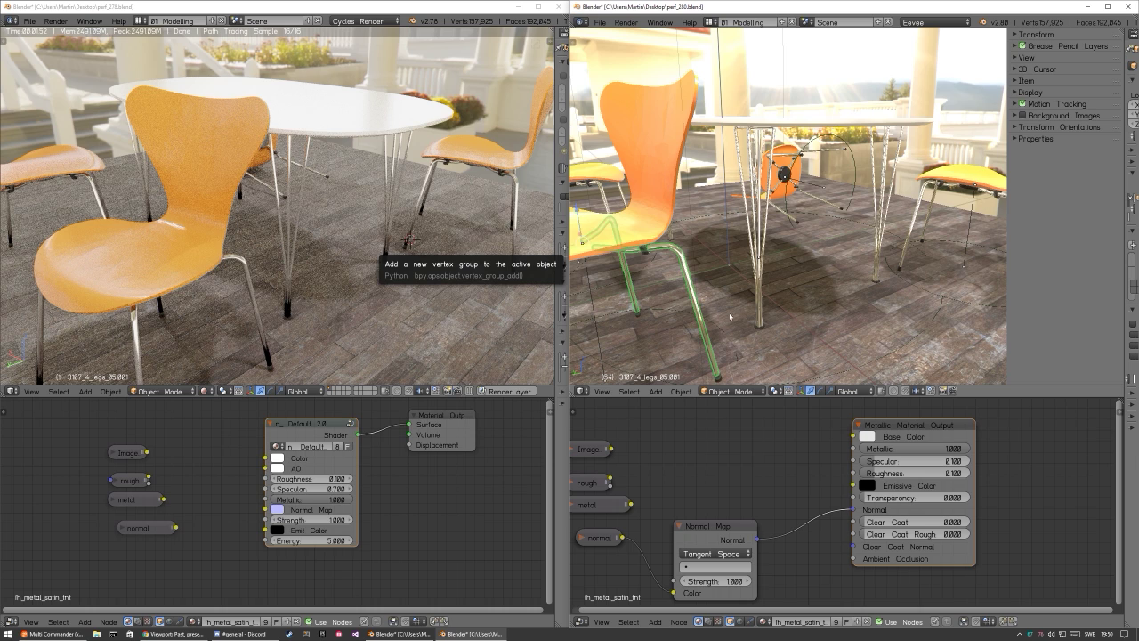
scroll(783, 277, down, 3)
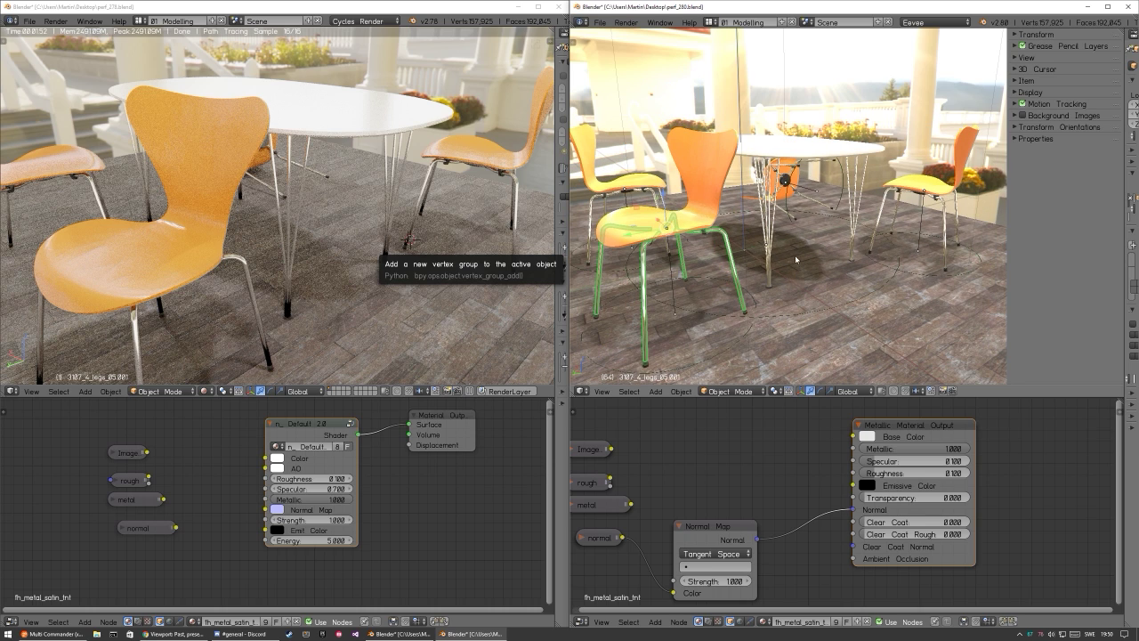
middle_drag(798, 264, 787, 288)
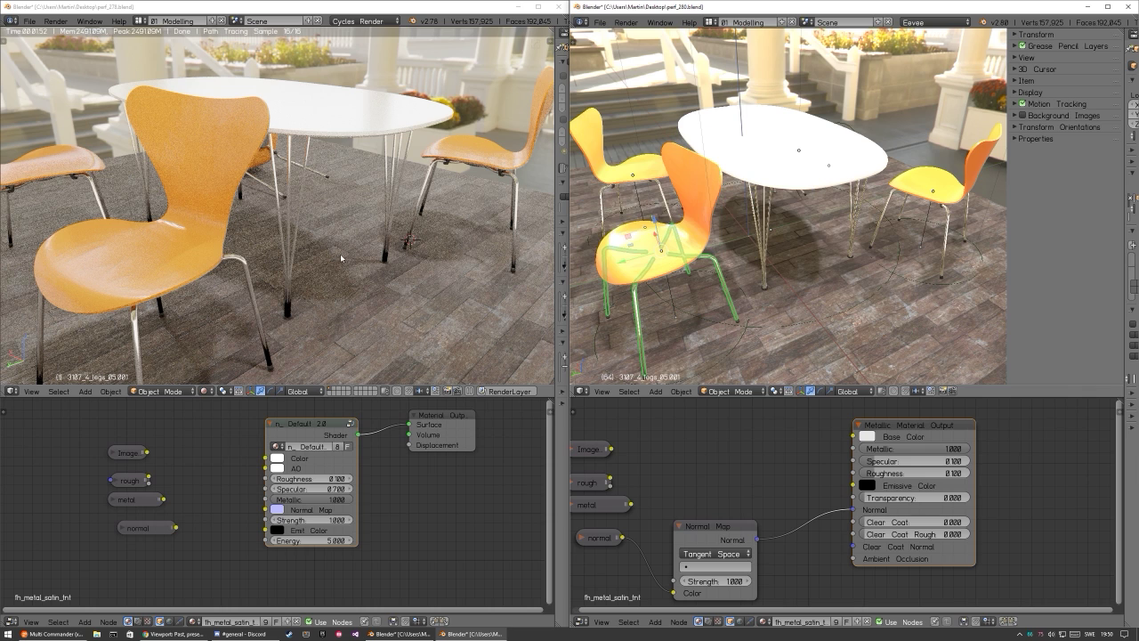
Step: Turn off the Cycles rendered preview in the perf_278 viewport and place the 3D cursor at the table's front leg
key(z)
click(291, 255)
key(a)
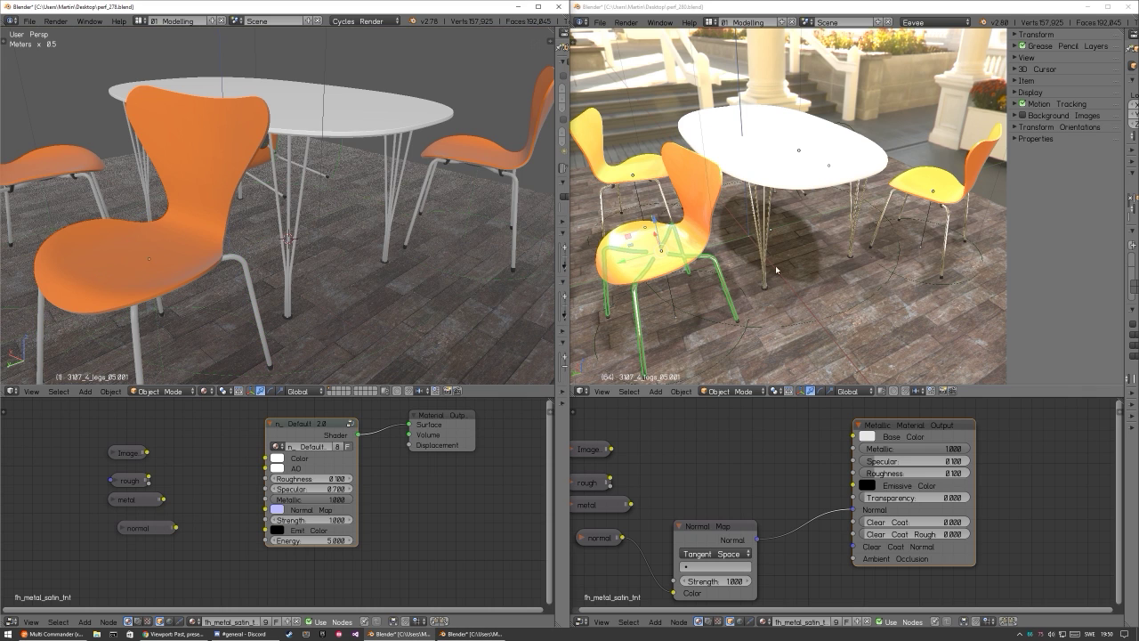
middle_drag(769, 266, 812, 252)
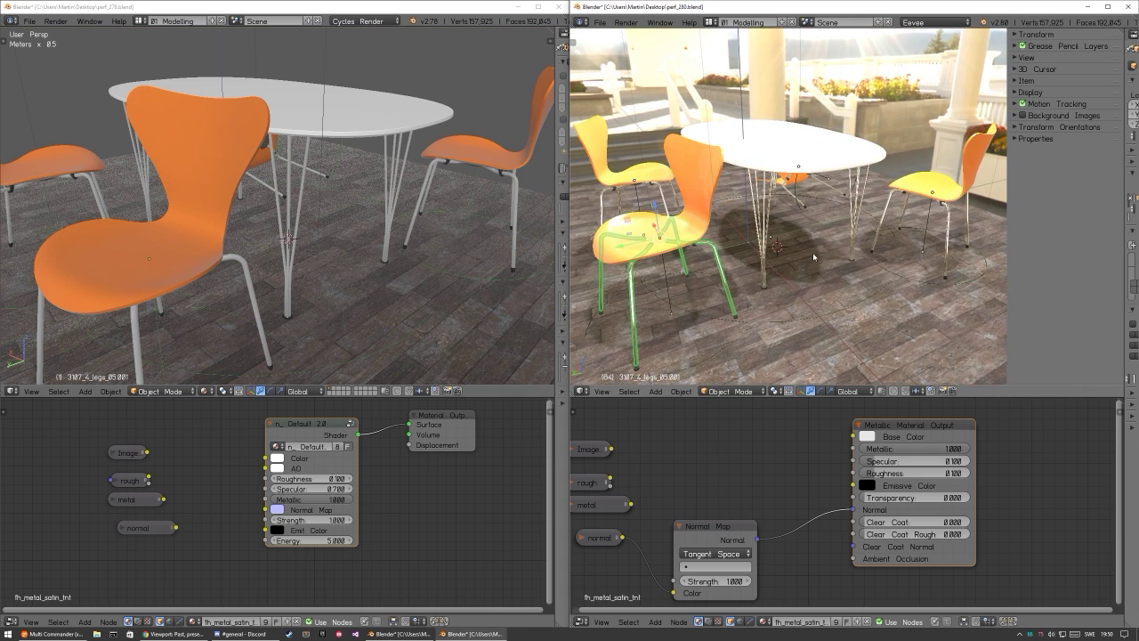
scroll(813, 252, up, 4)
middle_drag(854, 216, 818, 235)
scroll(846, 215, down, 10)
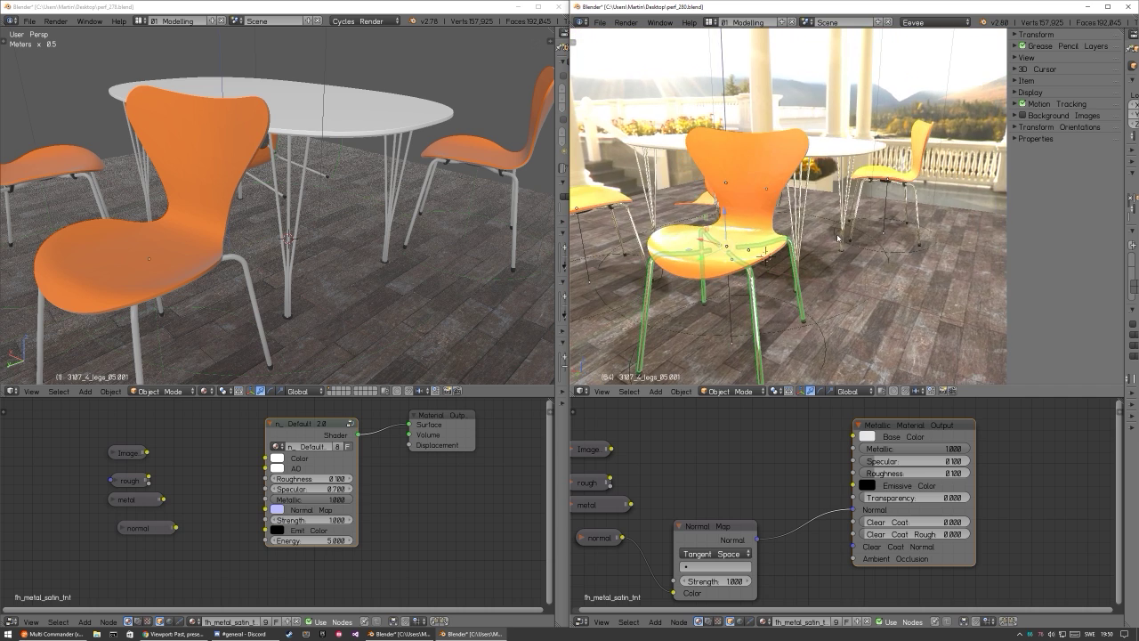
middle_drag(841, 234, 806, 263)
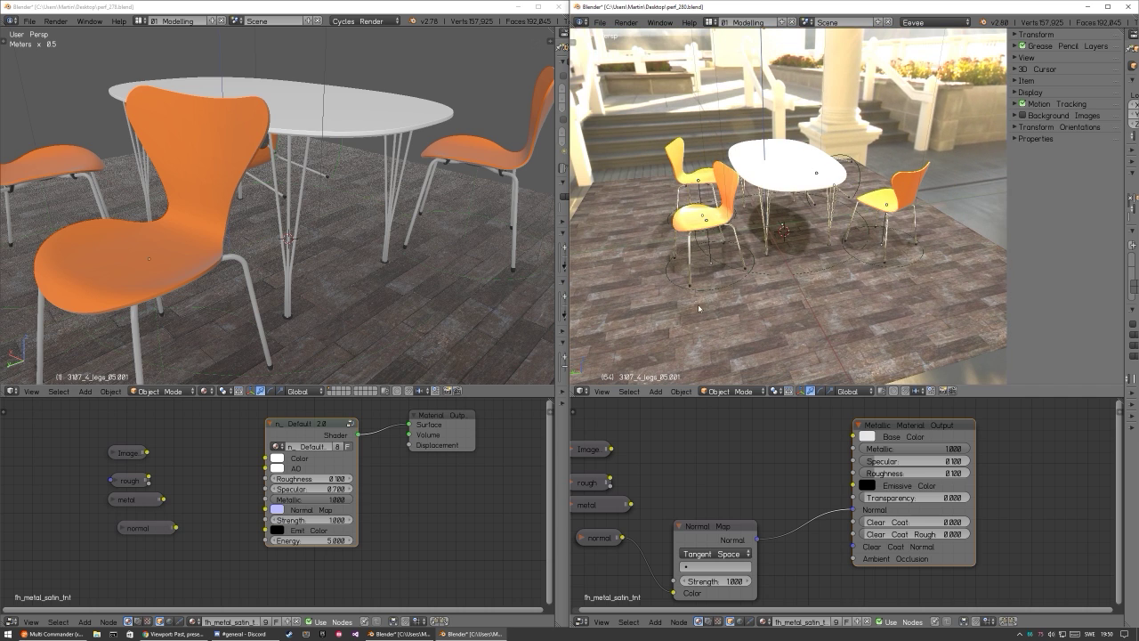